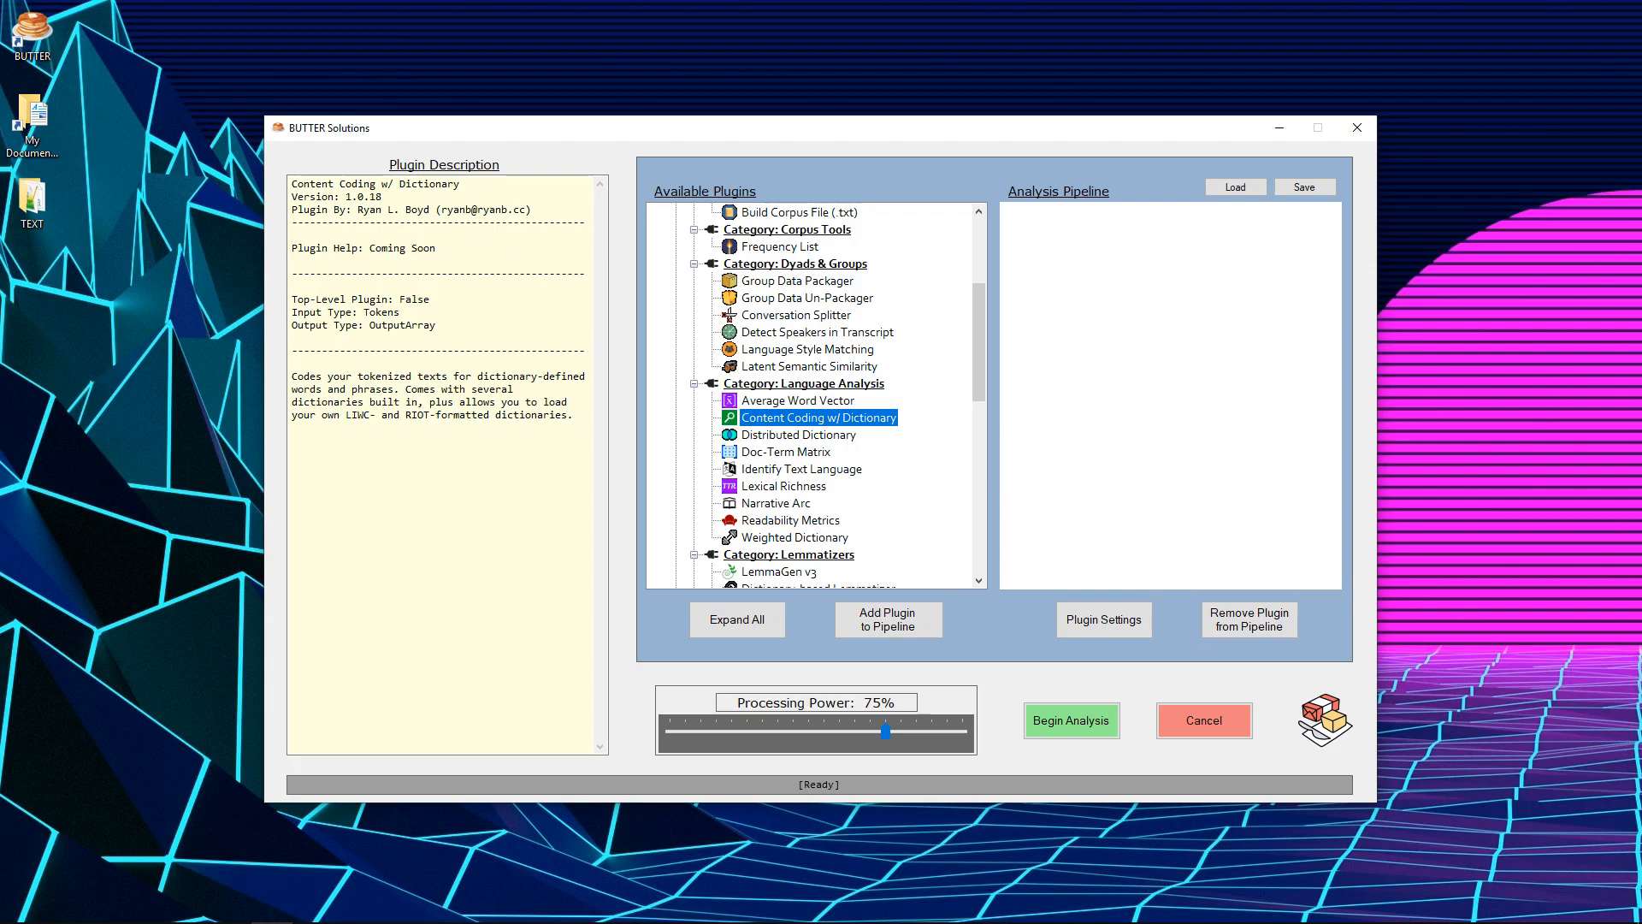
Step: Examine the sample transcript a_robot_that_flies_like_a_bird.txt in the TED - en folder, close it and return to the pipeline builder
drag(1641, 137, 707, 105)
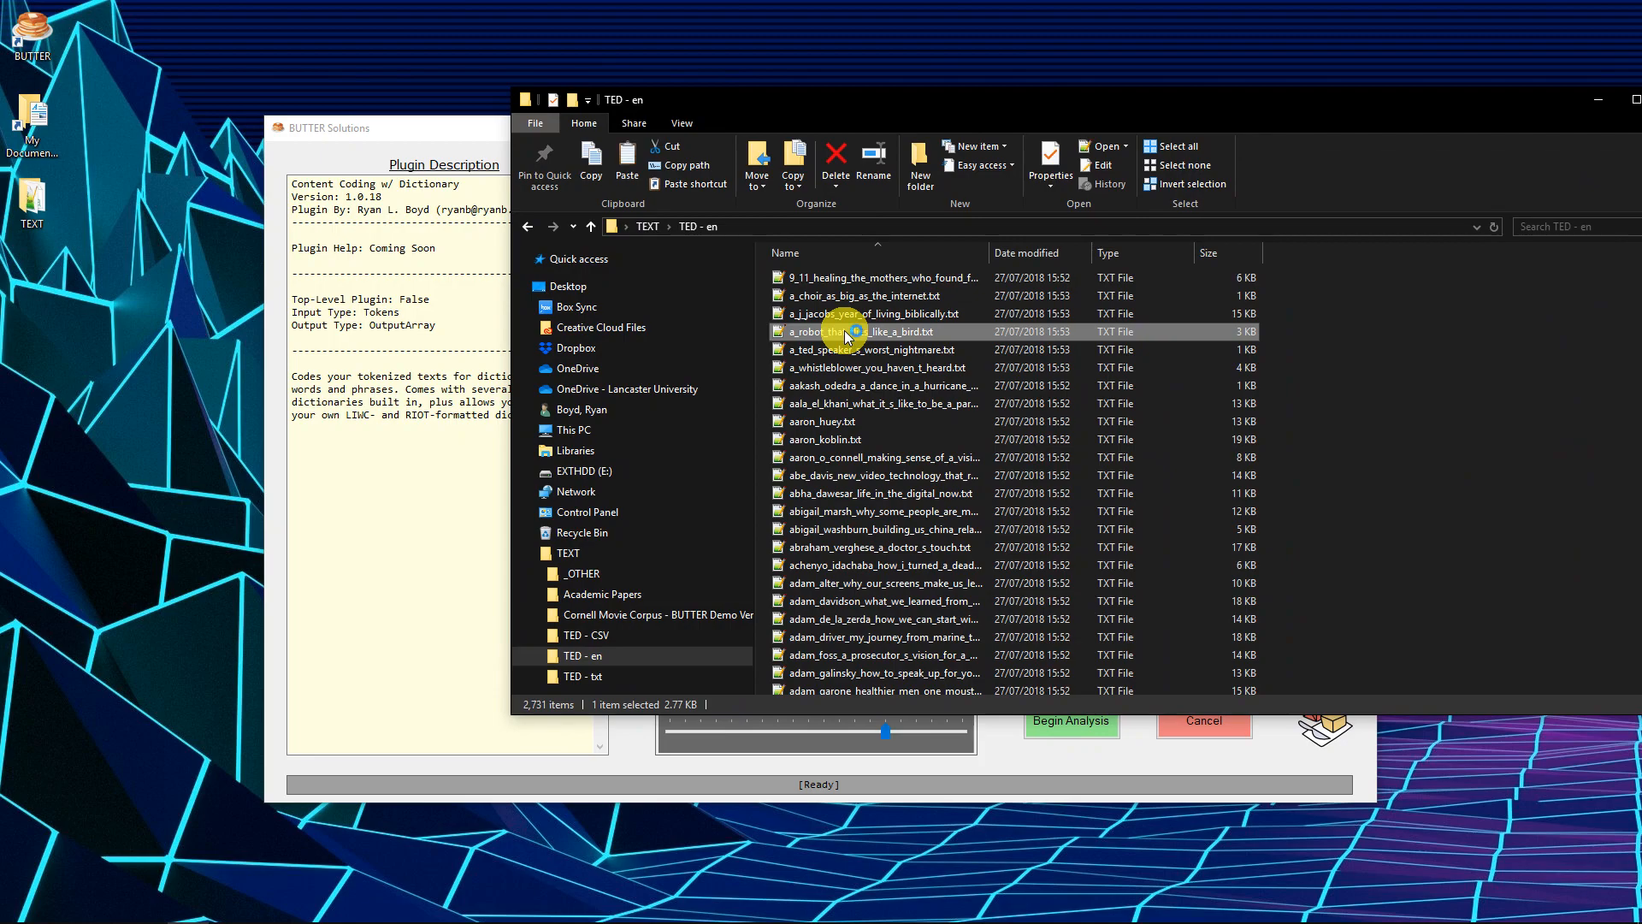
drag(1641, 207, 570, 147)
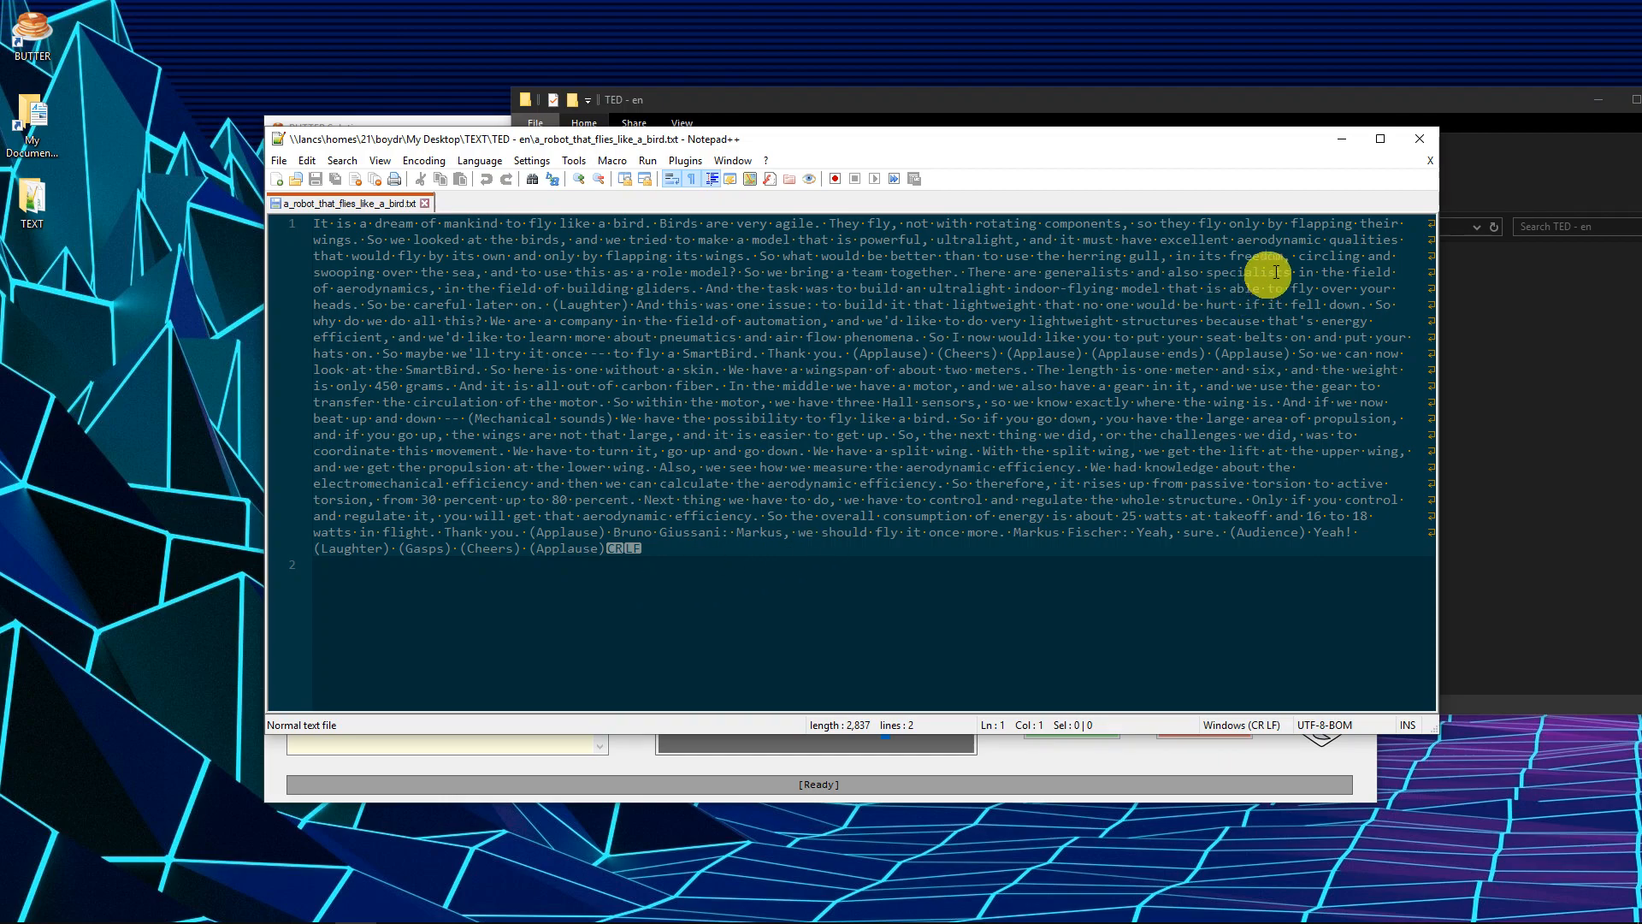
click(1415, 142)
drag(1019, 99, 1641, 201)
click(826, 424)
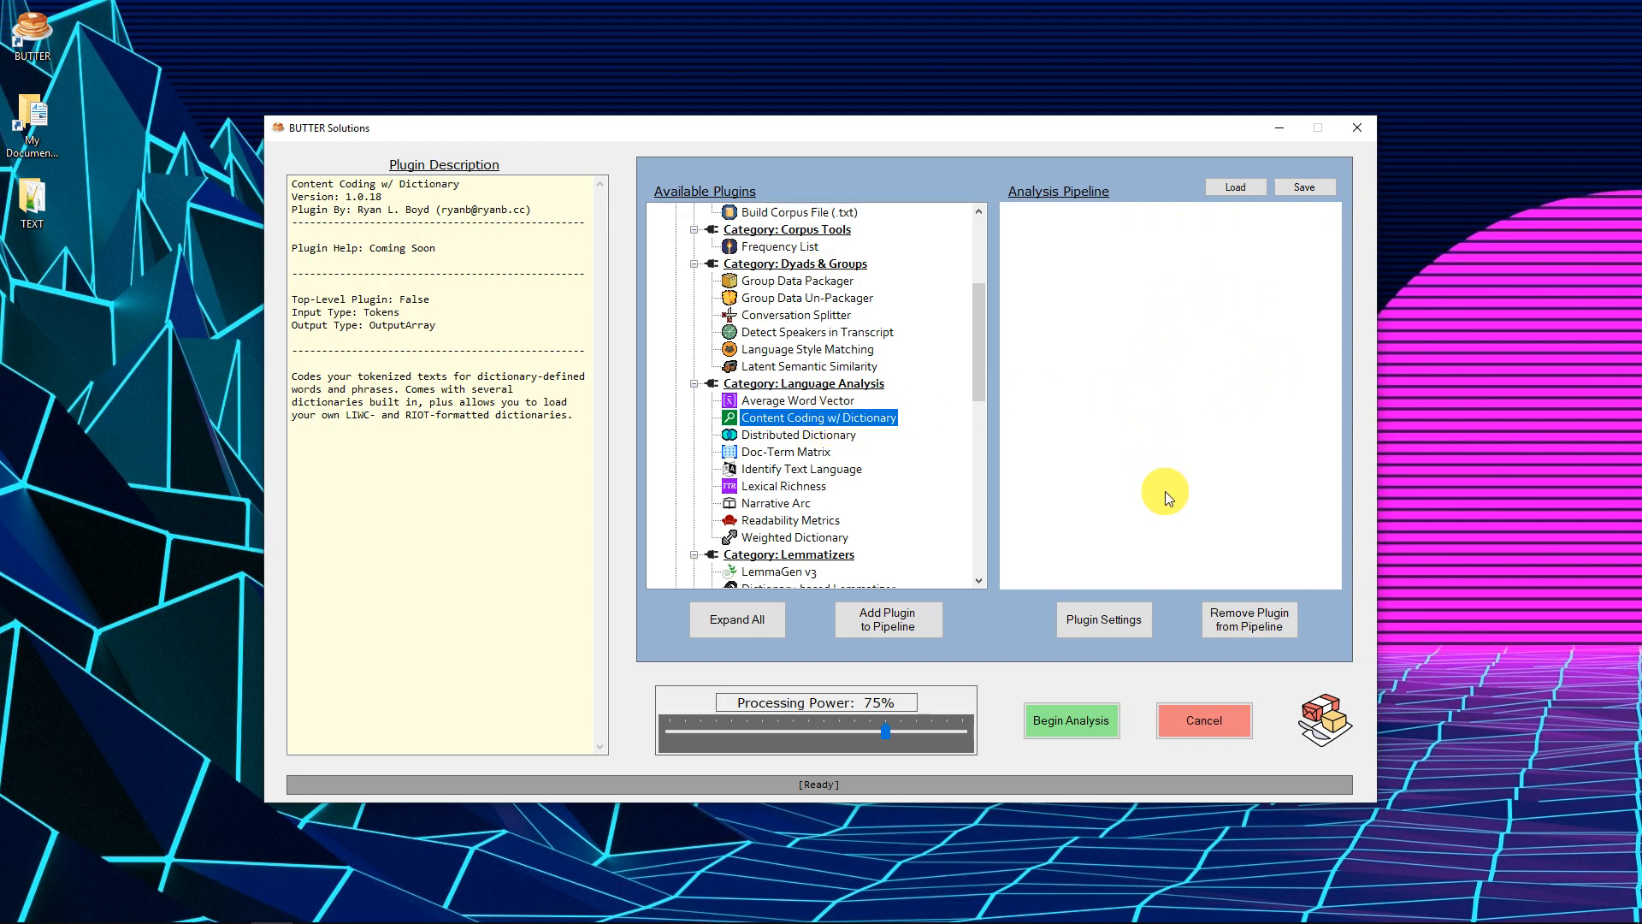
Step: Add the Load .txt Files from Folder plugin to the analysis pipeline as the top-level plugin
drag(982, 357, 997, 279)
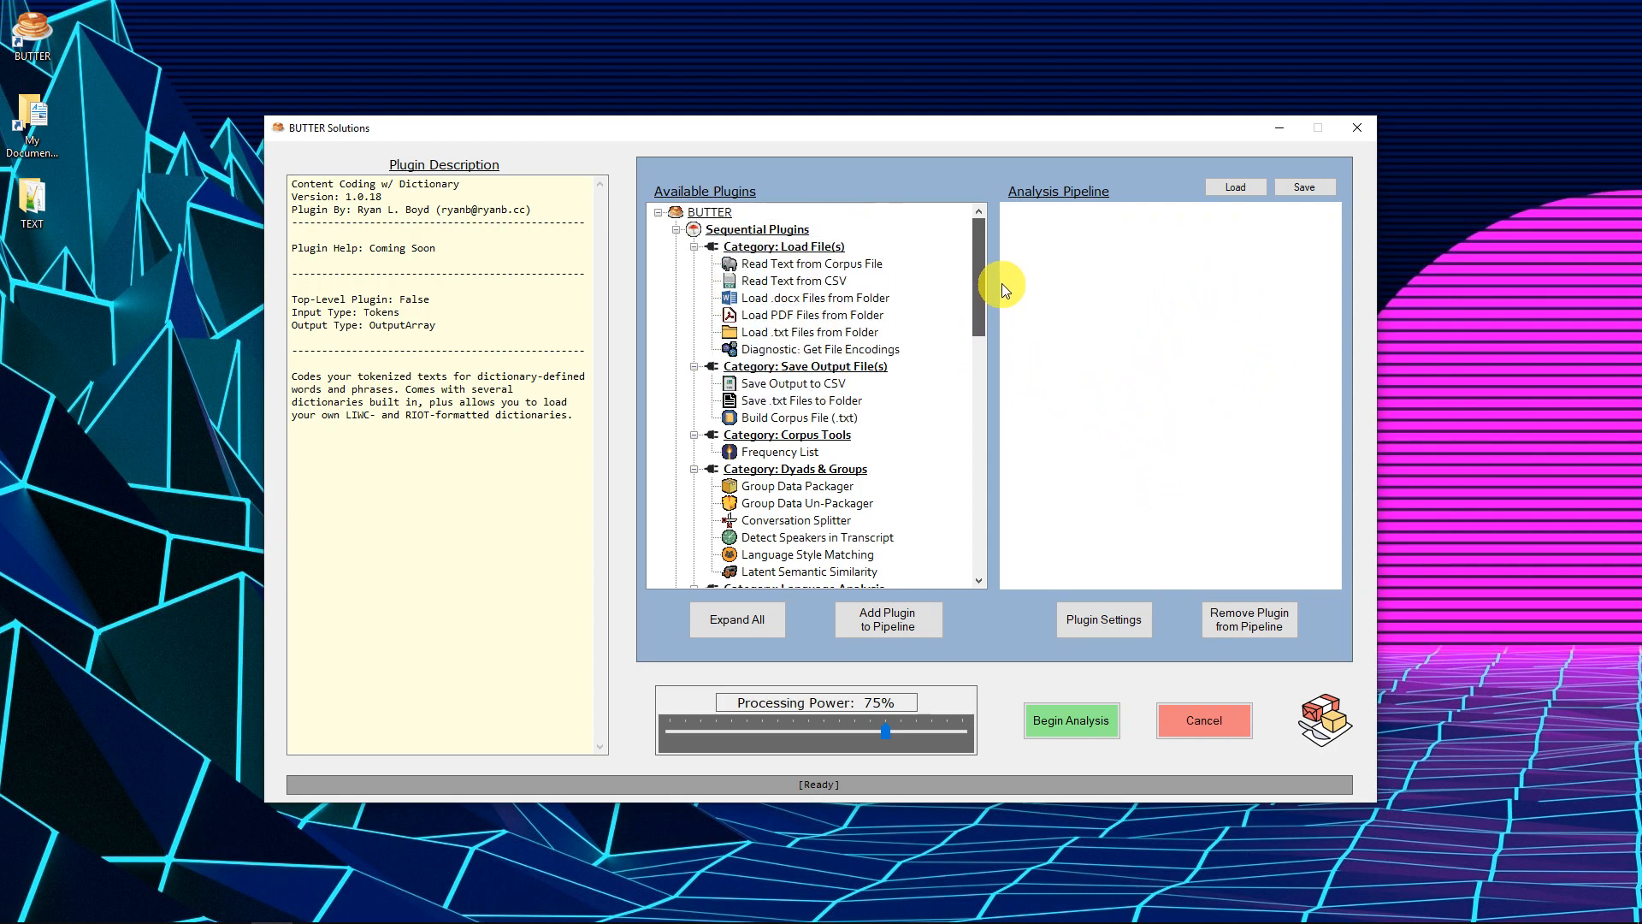
click(819, 333)
click(889, 621)
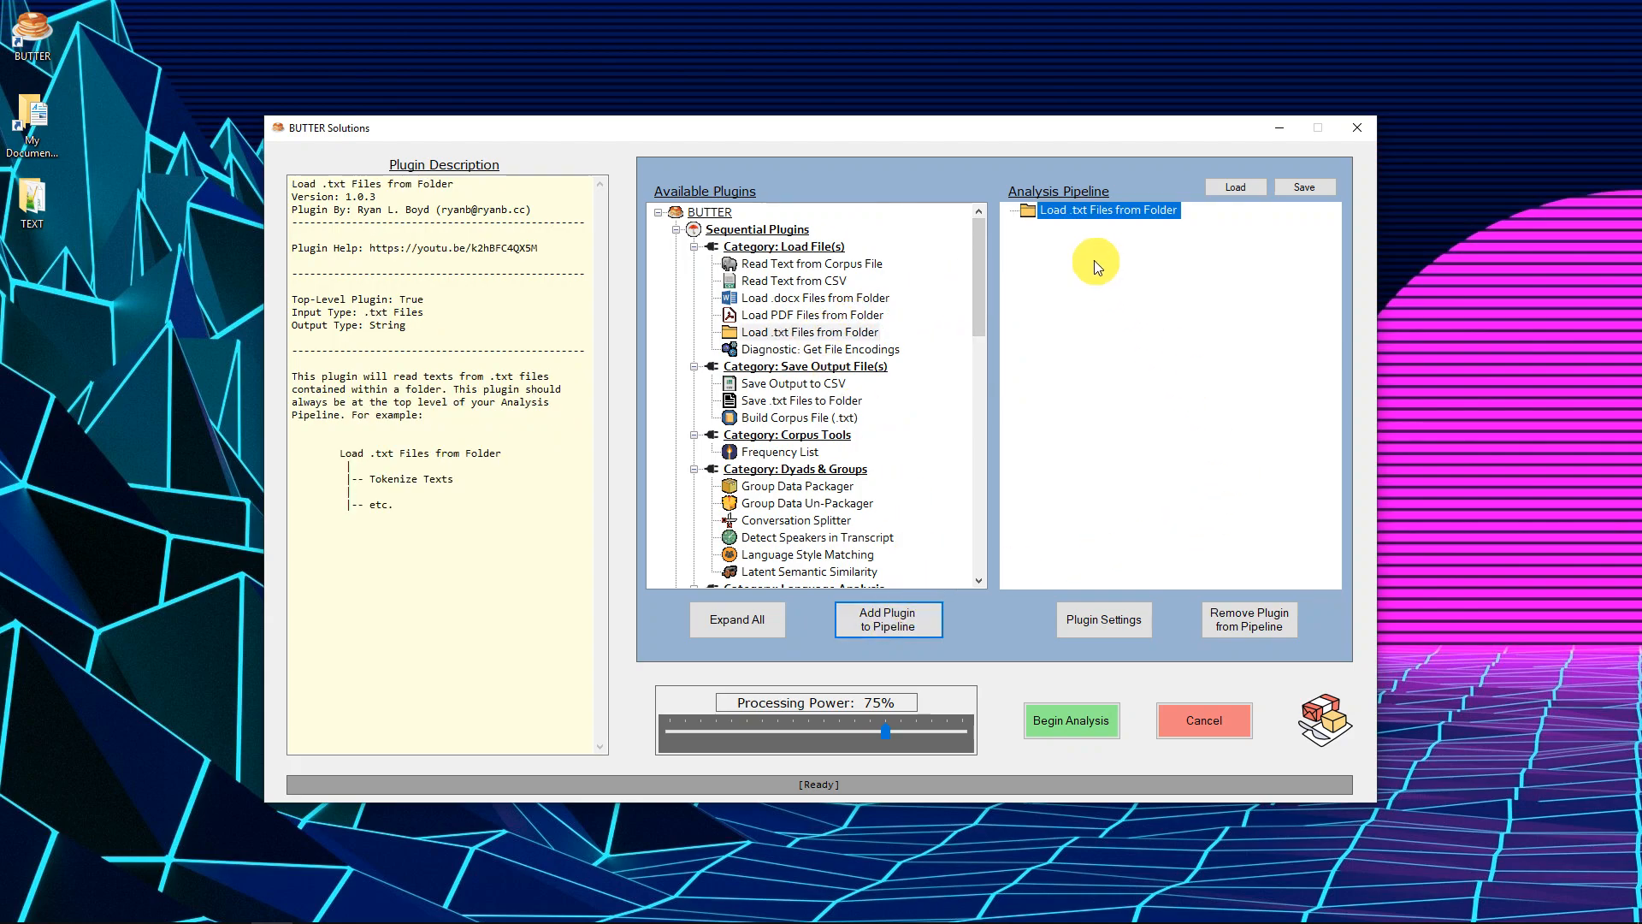
Step: Set the text loader's source folder to TED - en inside the TEXT folder, using utf-8 encoding without subfolders
click(1097, 618)
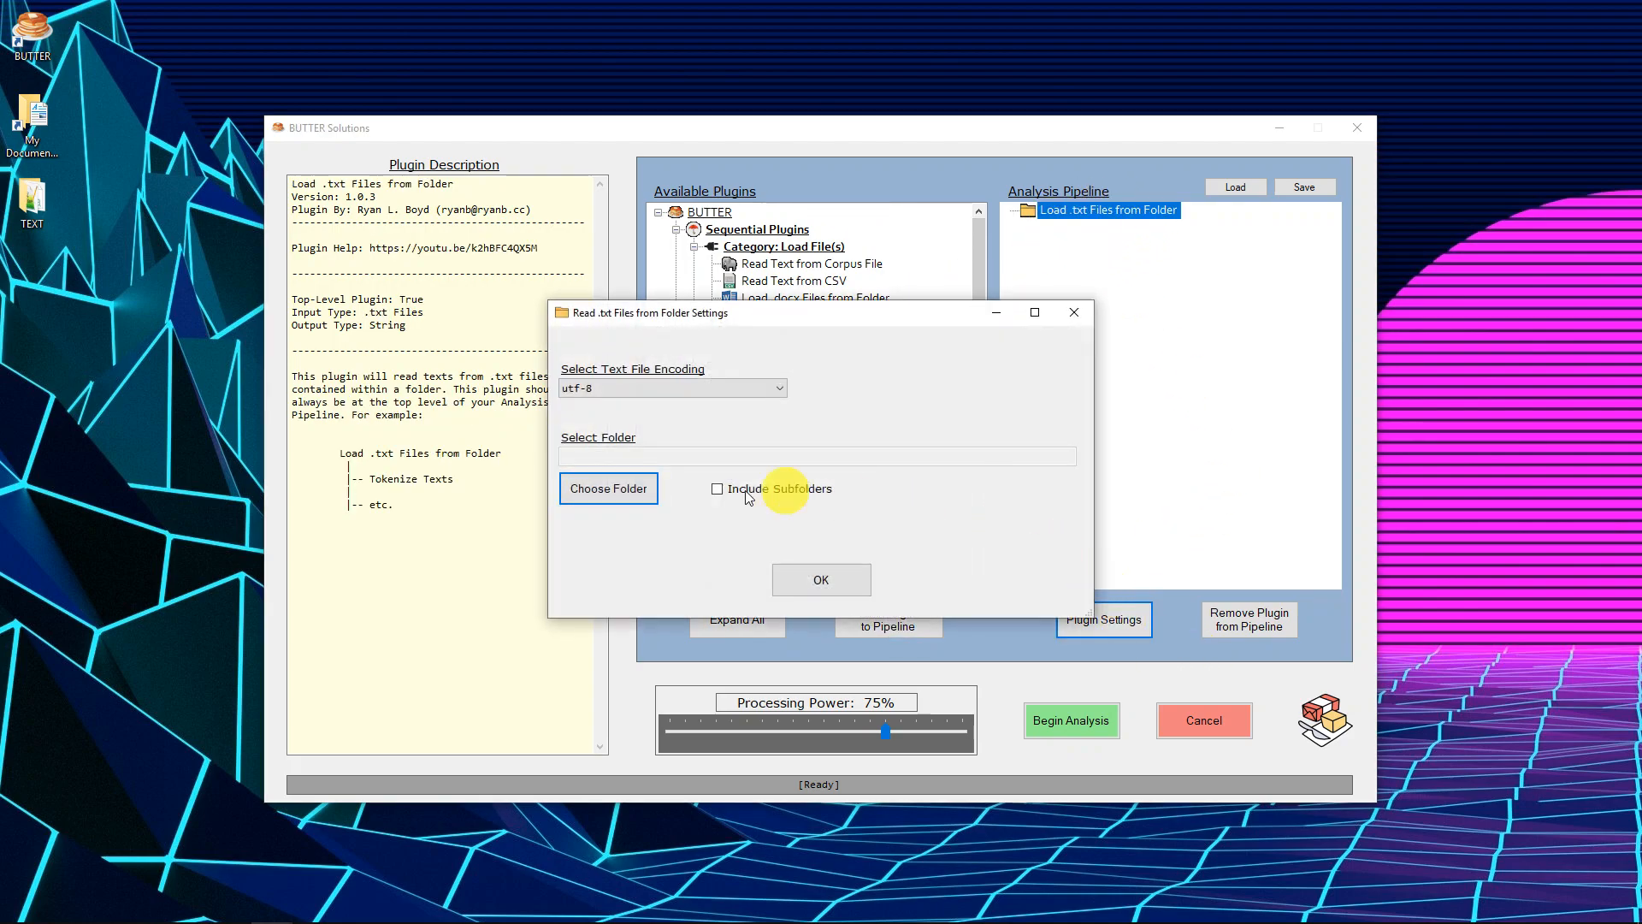
click(643, 494)
scroll(812, 531, down, 1)
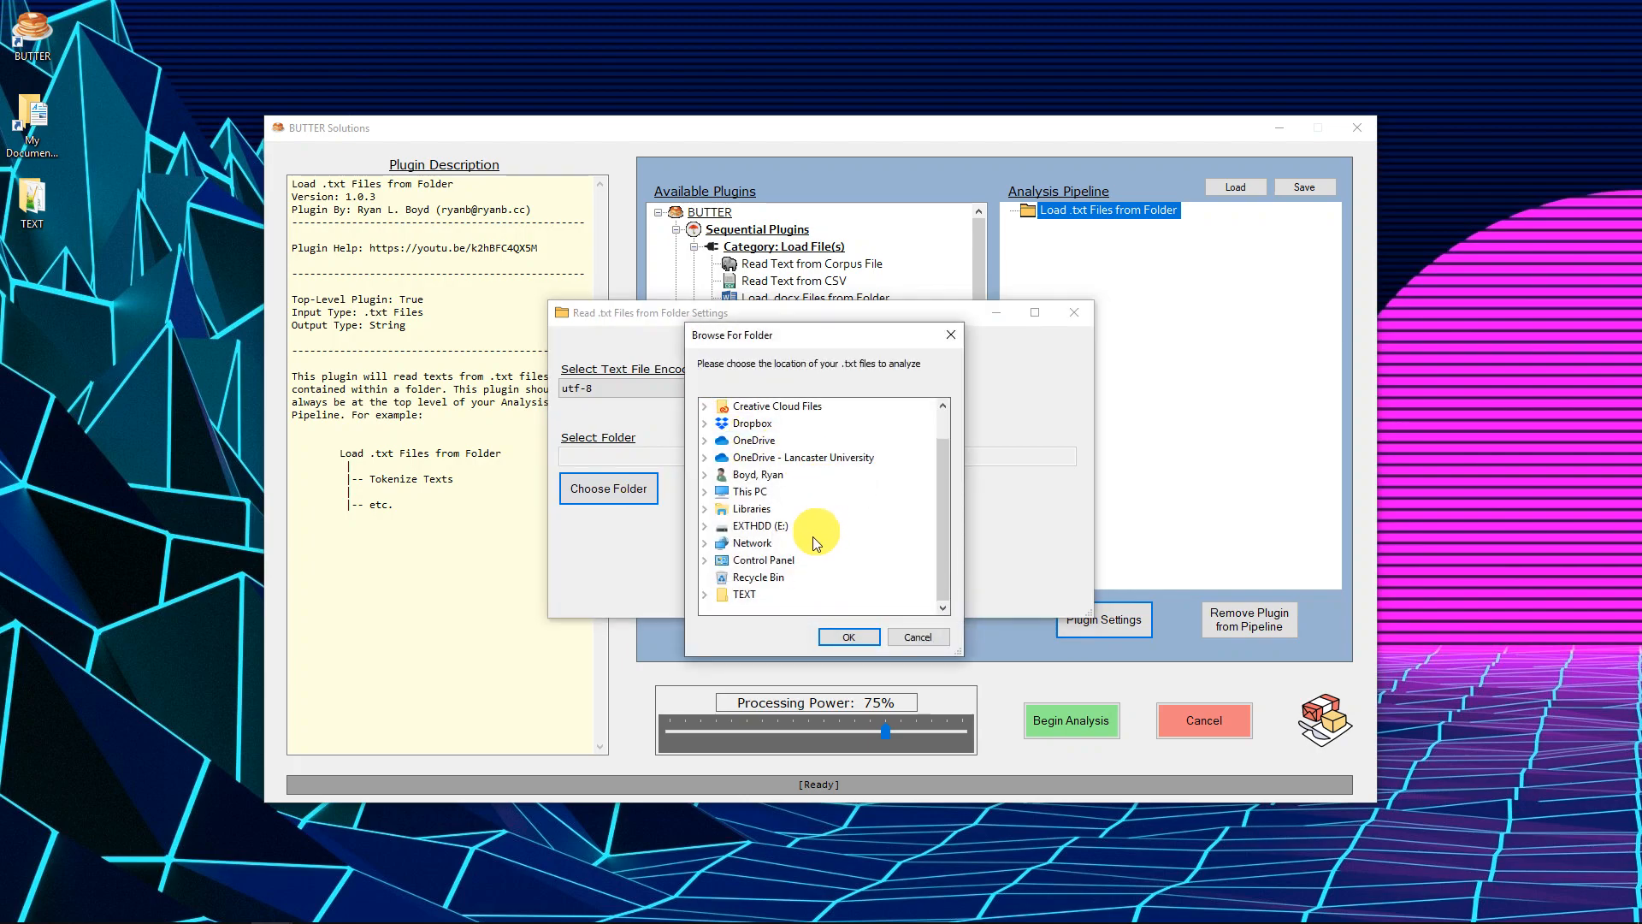
click(706, 592)
click(772, 561)
click(849, 636)
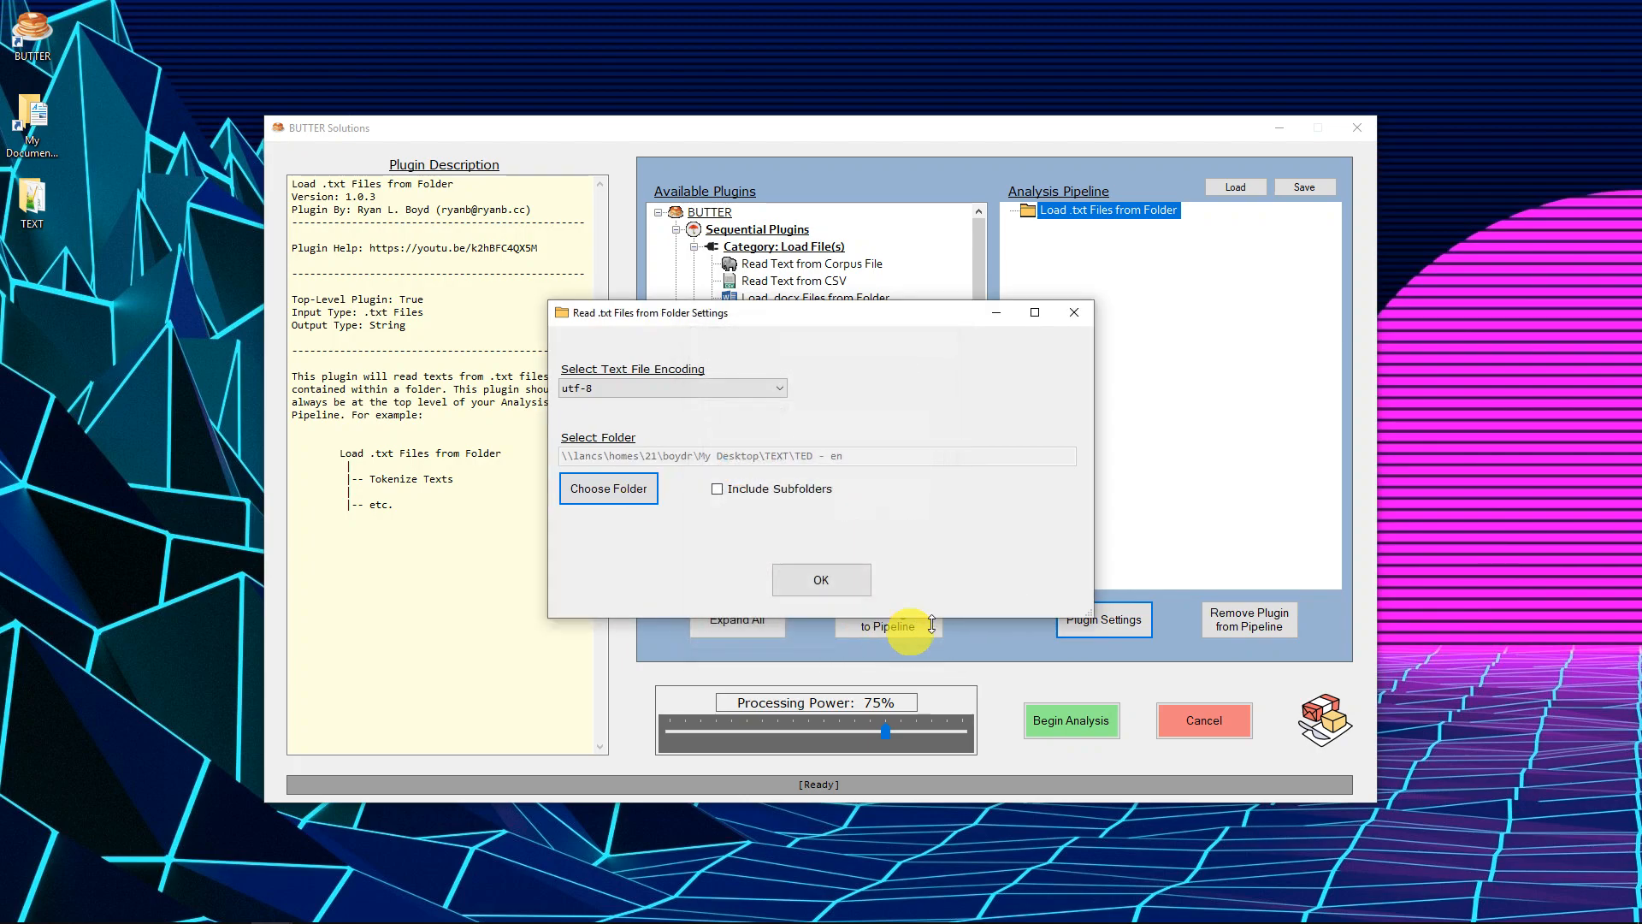
click(832, 575)
Step: Check which input type the Content Coding w/ Dictionary plugin requires in its description
scroll(931, 389, down, 6)
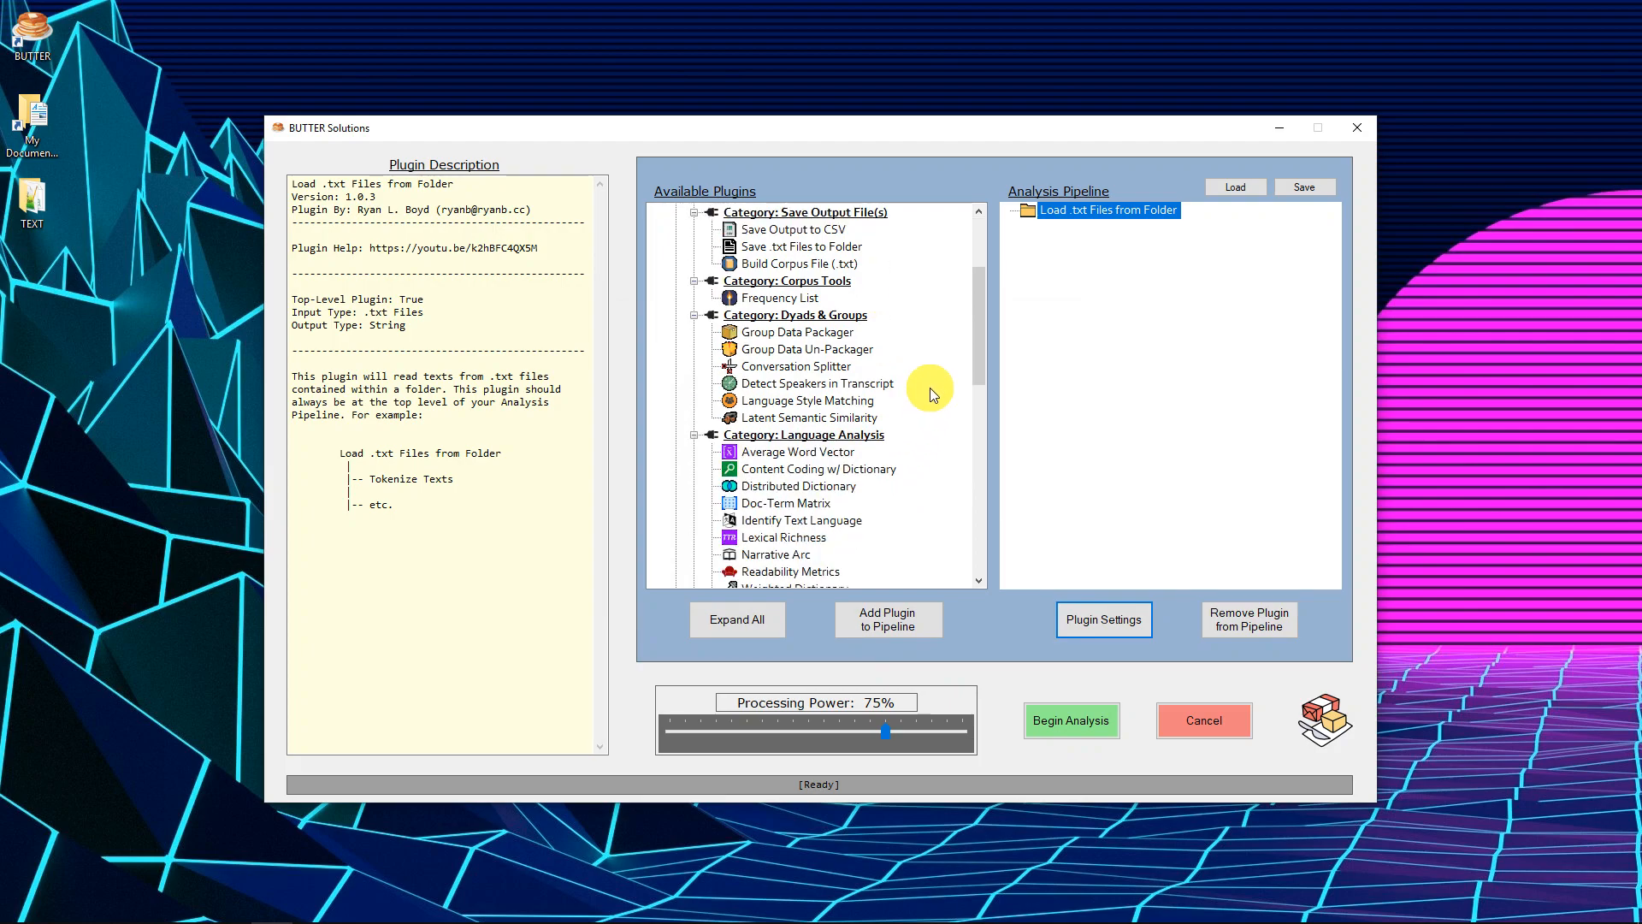
click(832, 321)
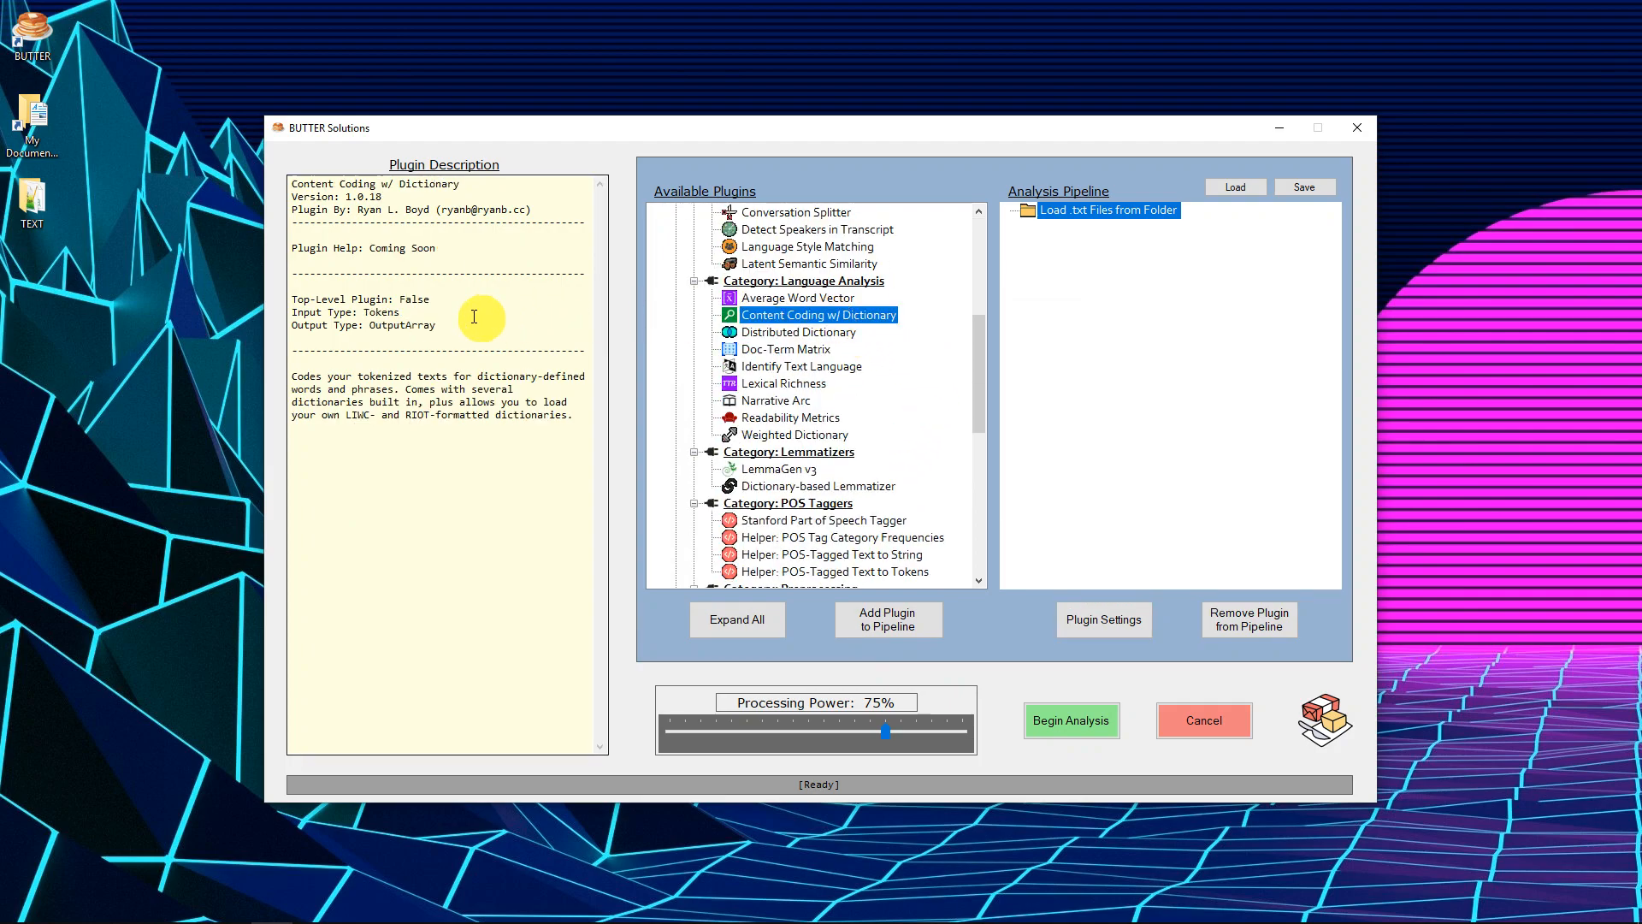
drag(304, 313, 421, 307)
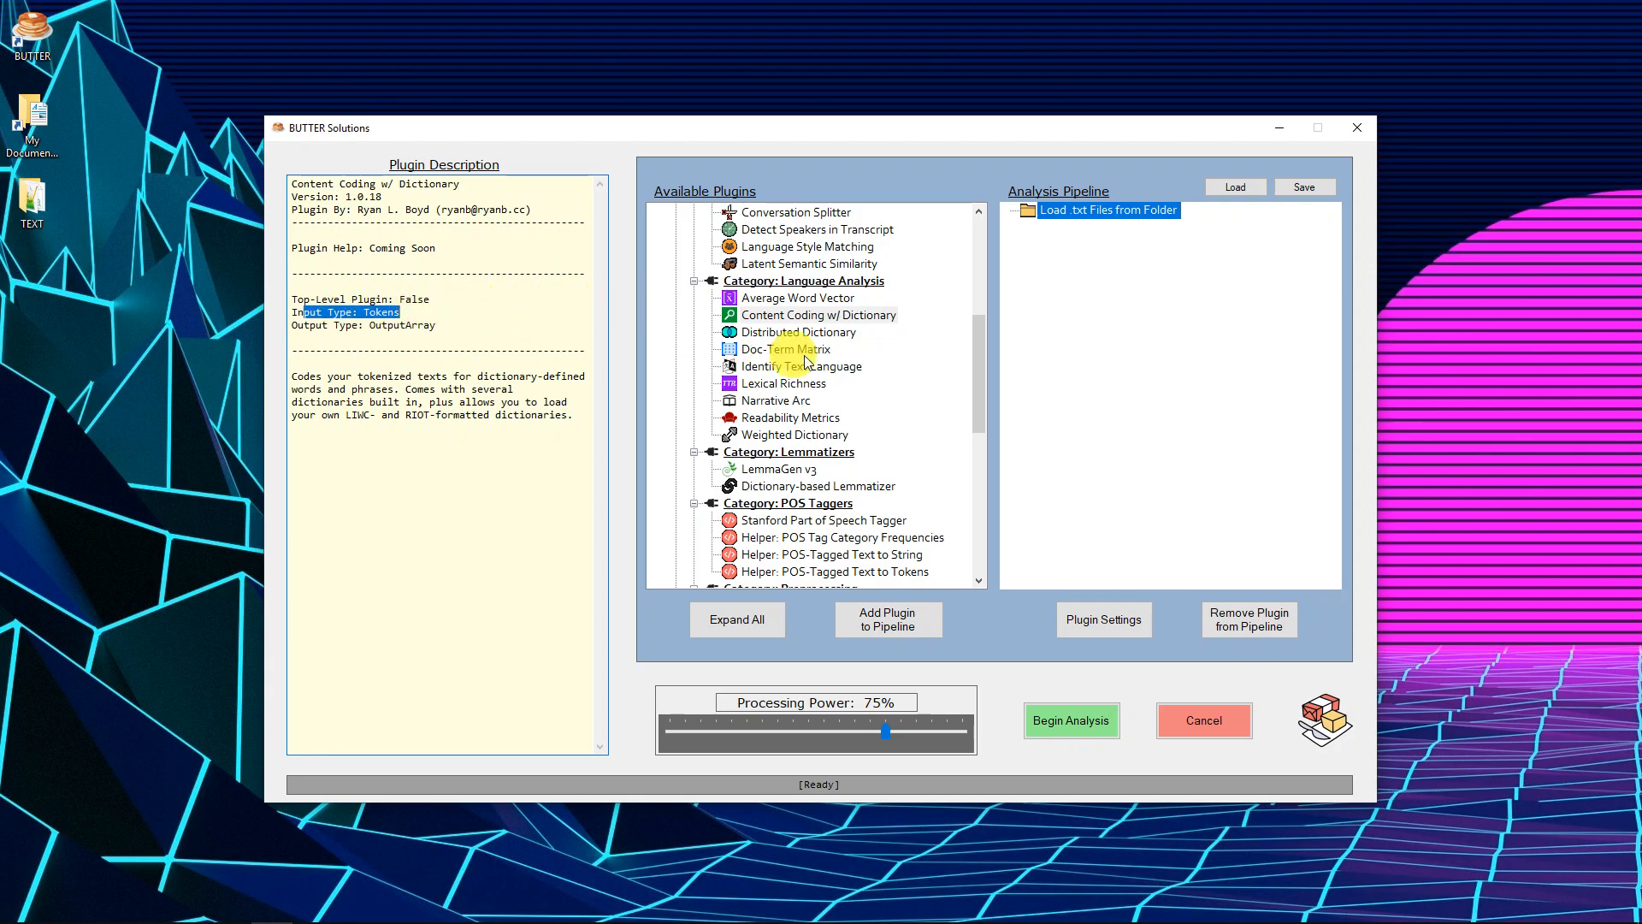
click(452, 316)
click(804, 314)
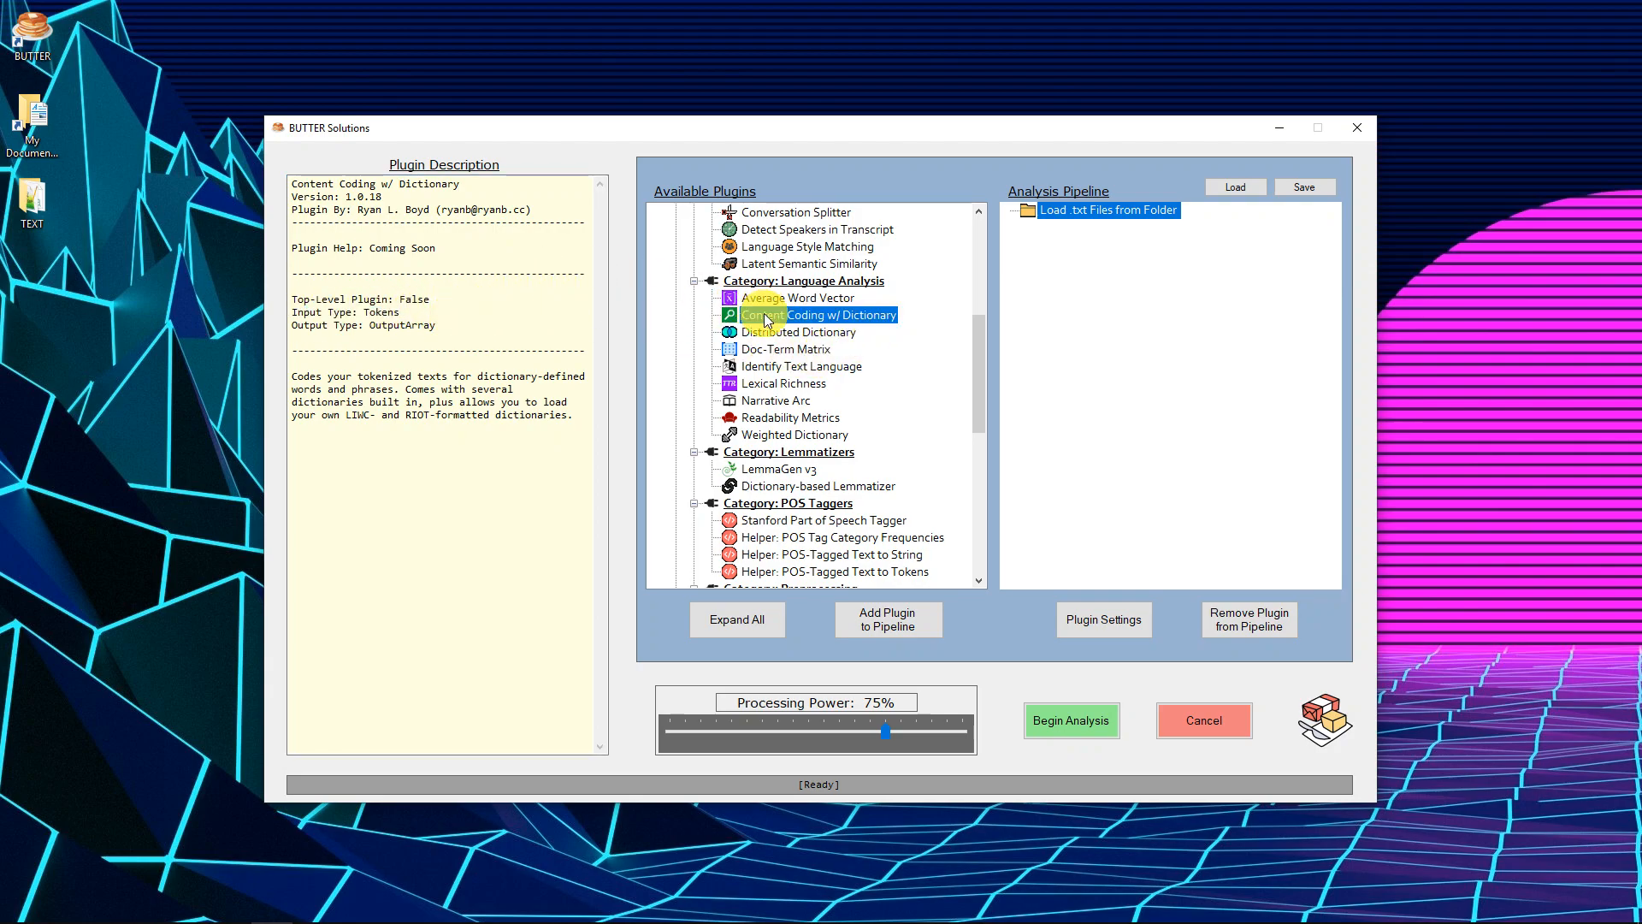
Step: Add the Twitter-Aware Tokenizer beneath the text loader in the analysis pipeline
scroll(837, 393, down, 5)
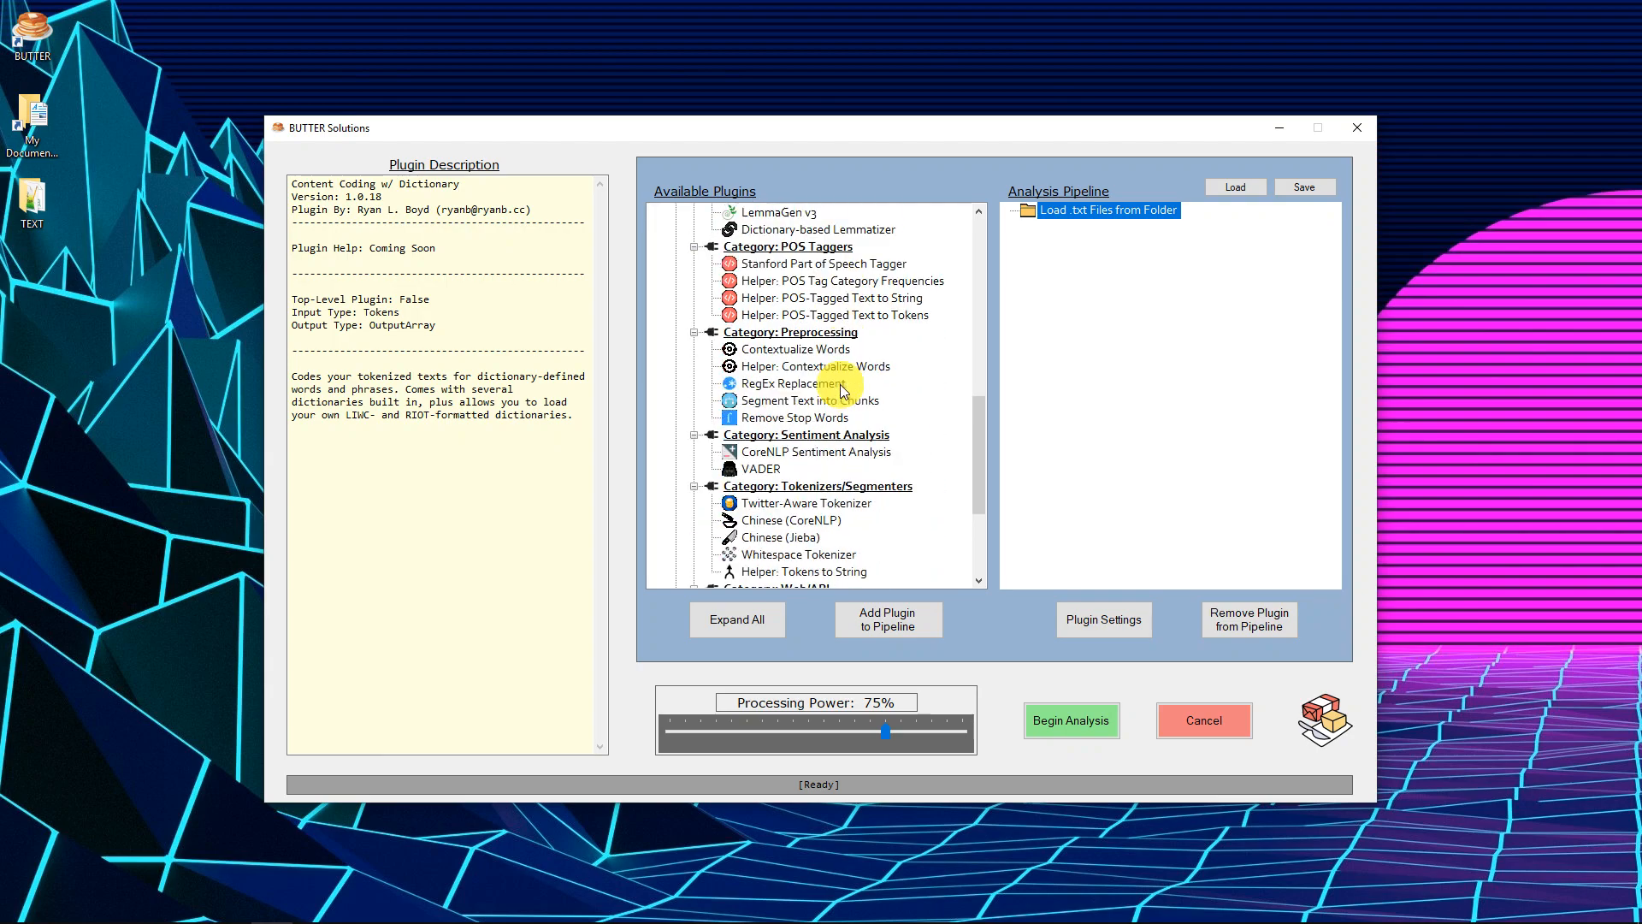
click(774, 503)
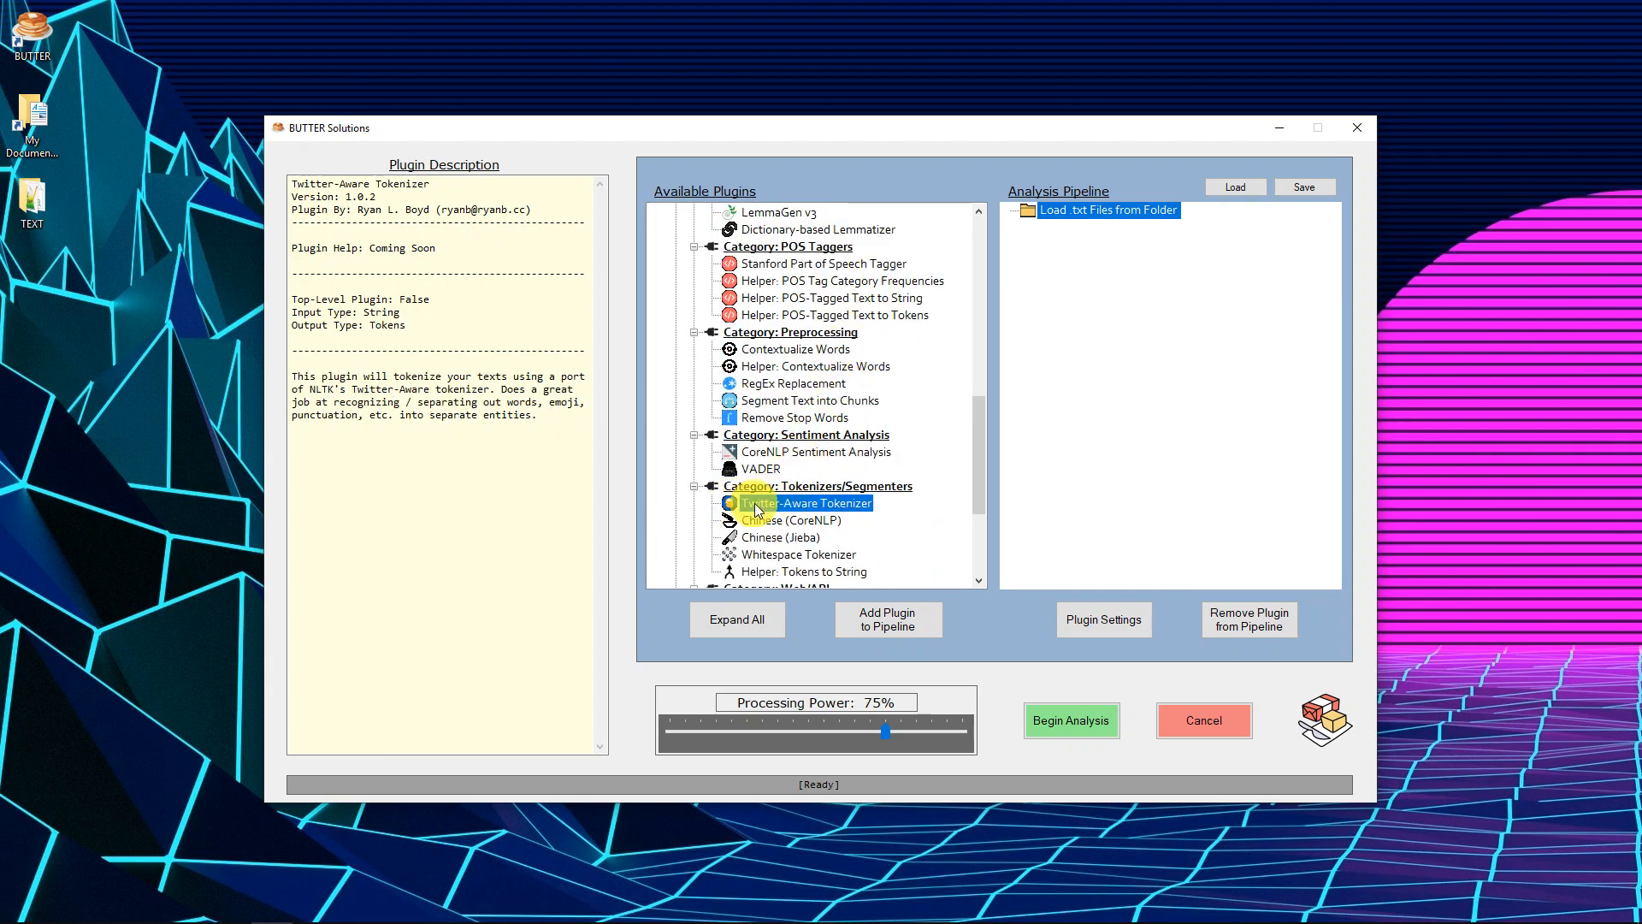
click(918, 623)
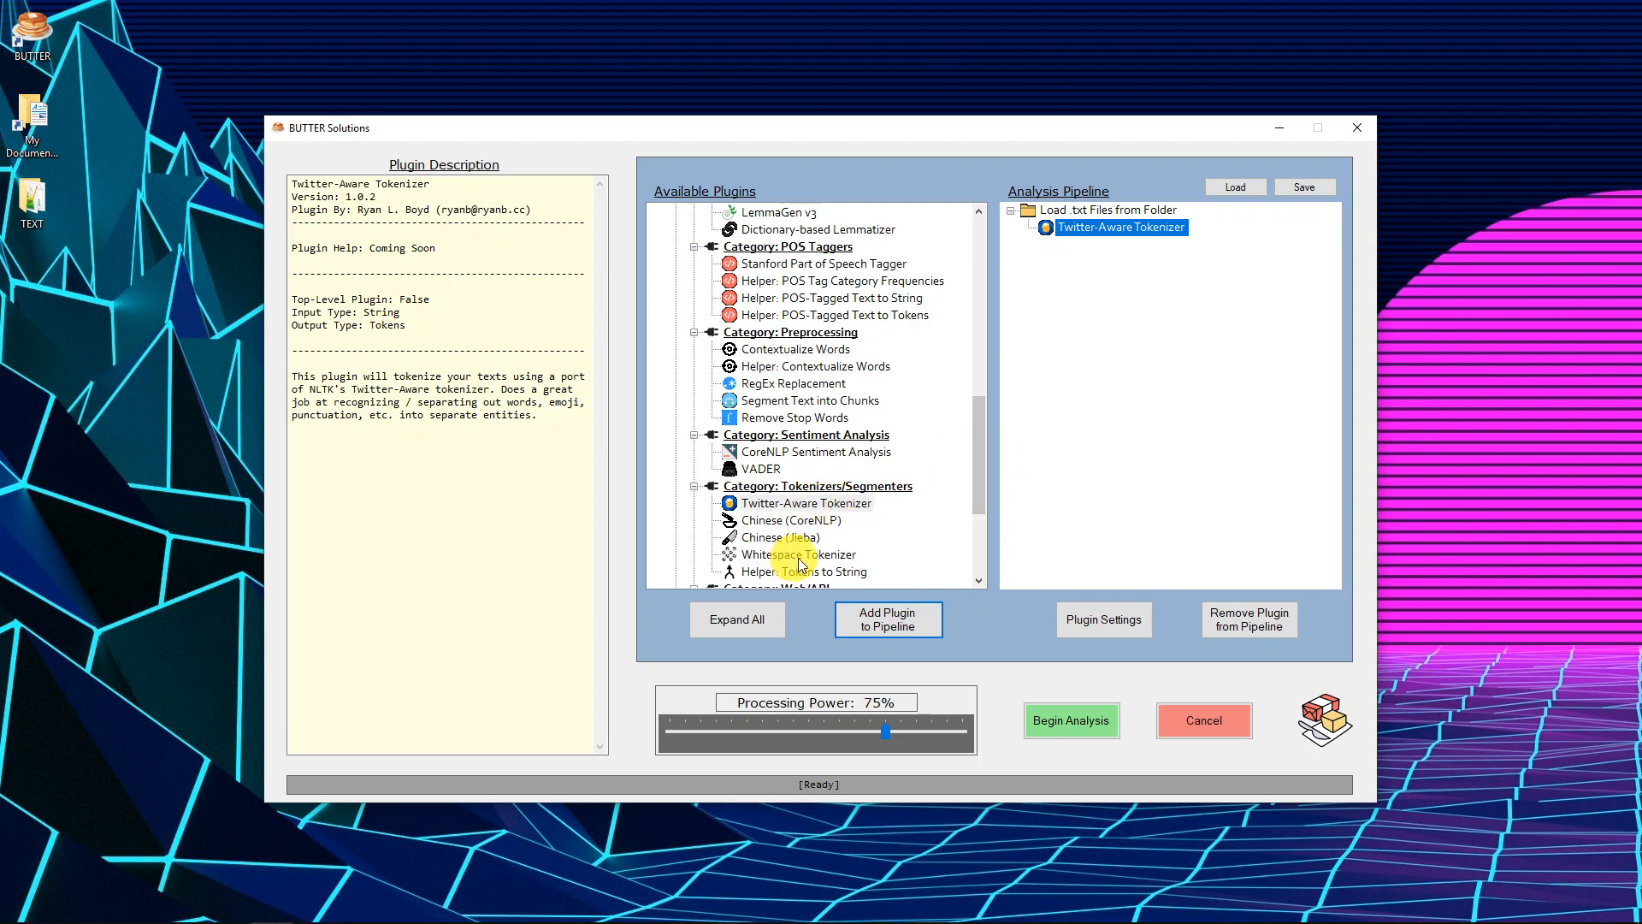
Step: Add the Content Coding w/ Dictionary plugin beneath the tokenizer in the analysis pipeline
drag(977, 481, 984, 362)
click(854, 436)
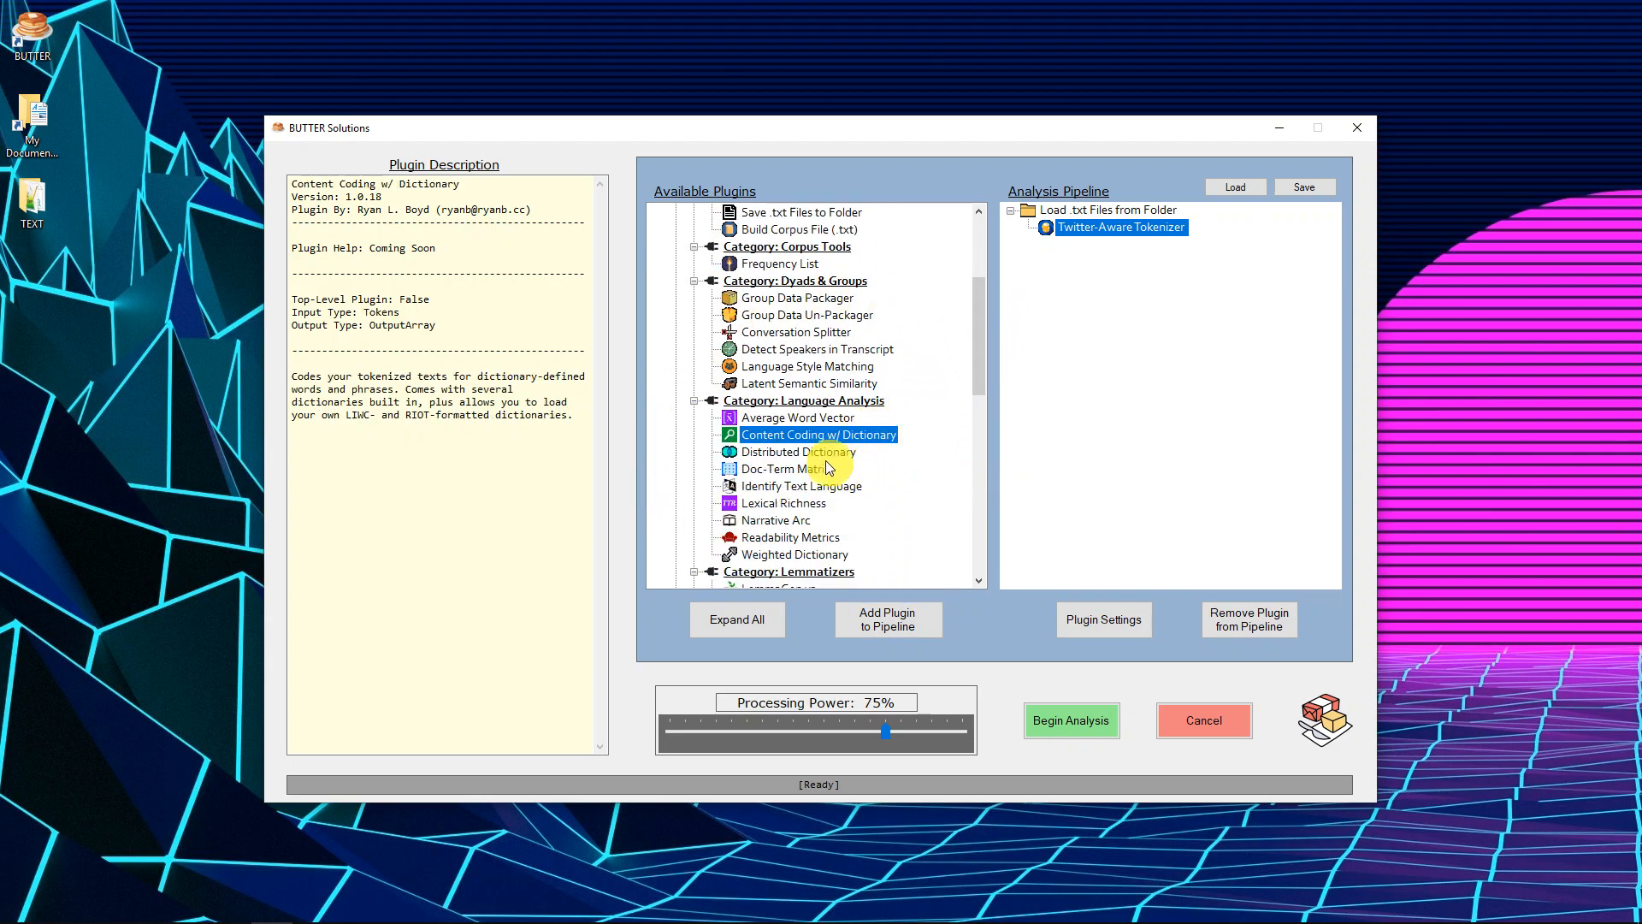
click(881, 626)
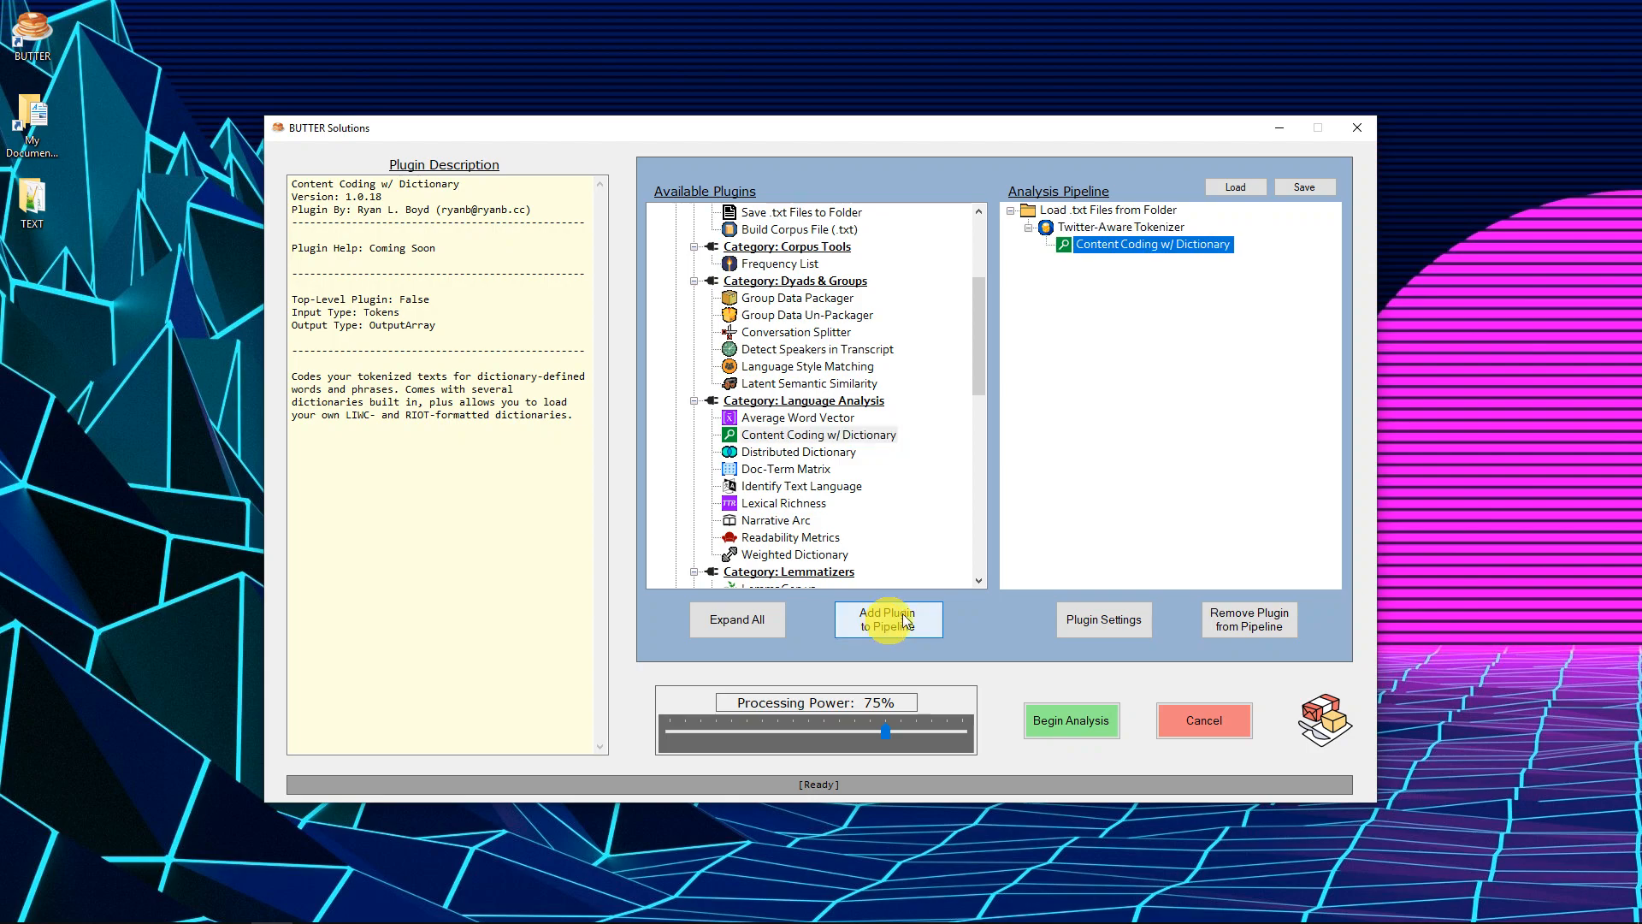
Step: Add the Save Output to CSV plugin beneath Content Coding w/ Dictionary in the analysis pipeline
scroll(889, 393, up, 2)
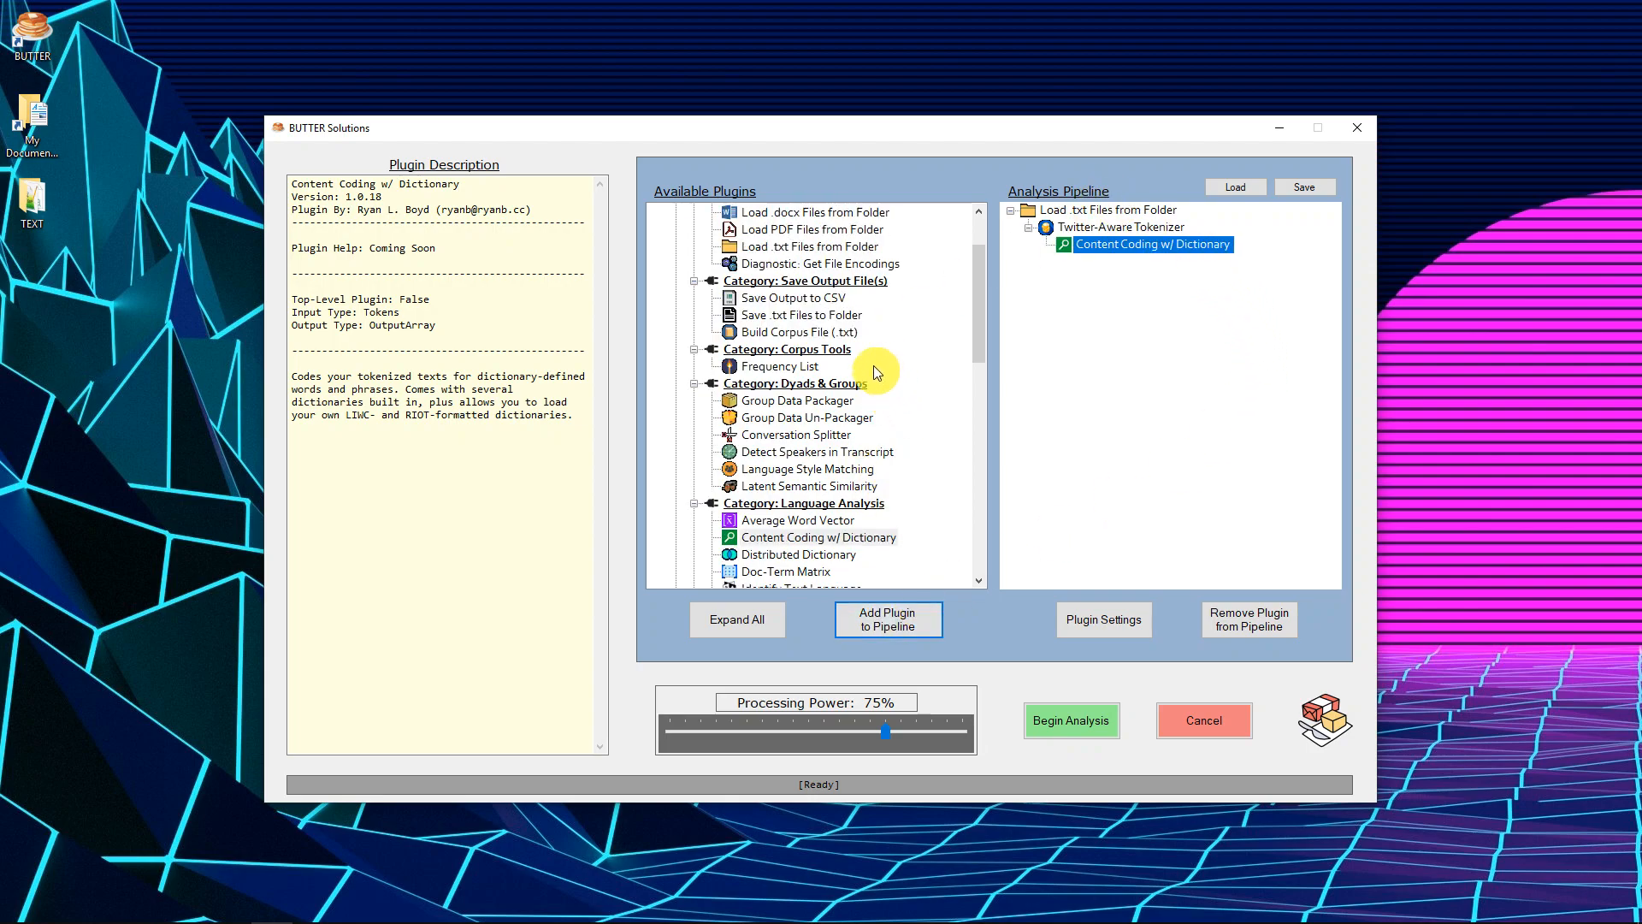
click(809, 301)
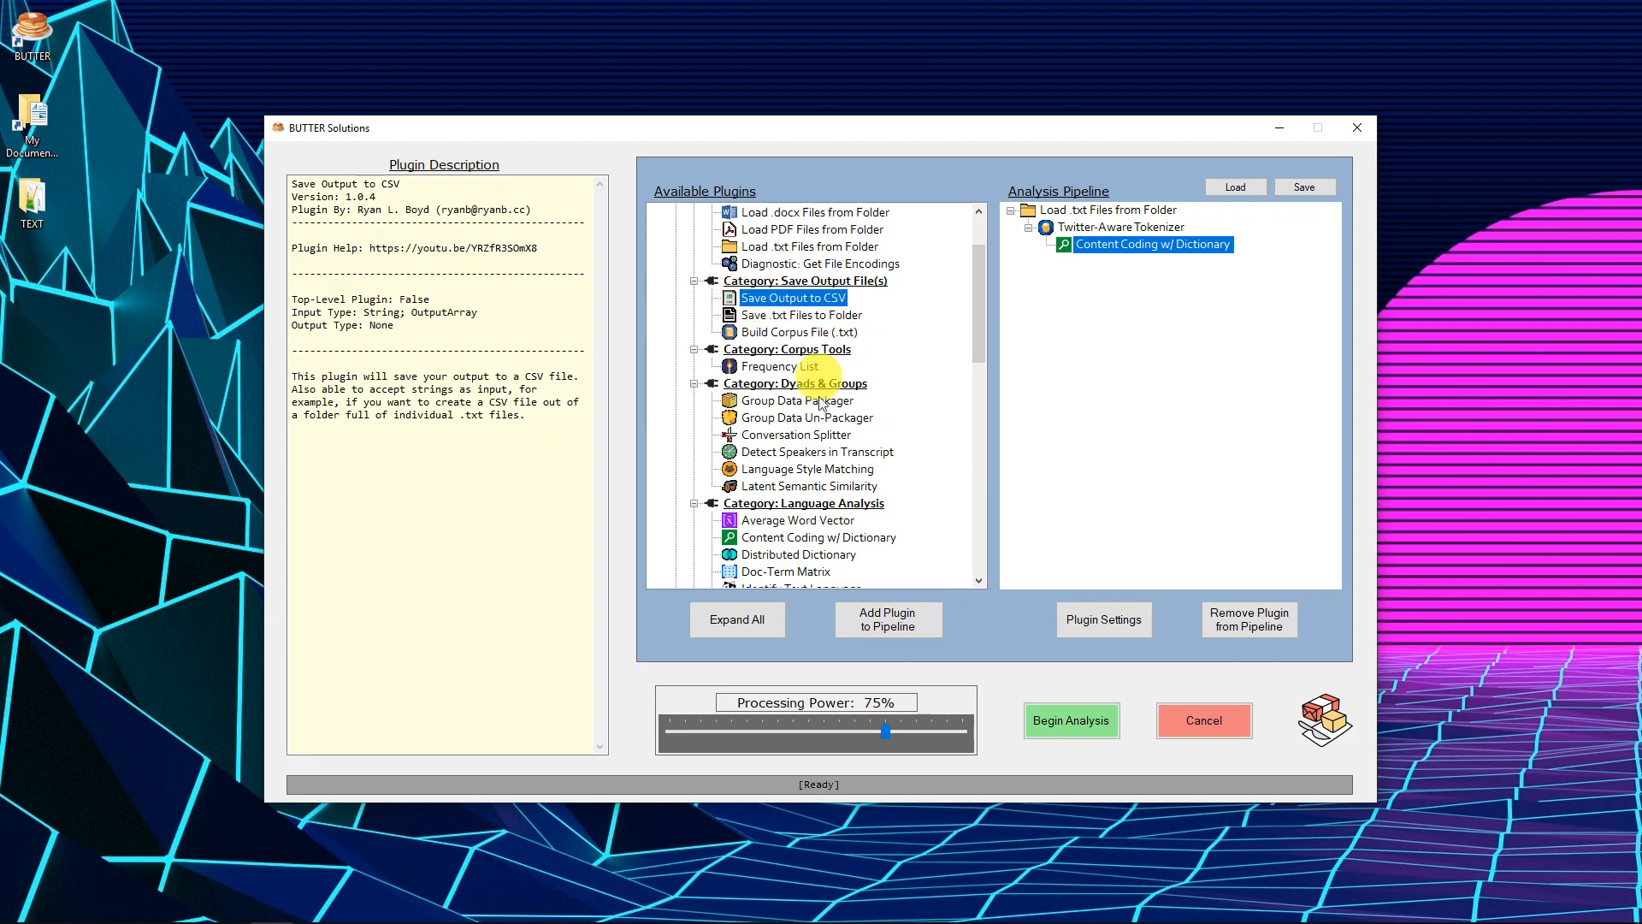
click(873, 609)
Step: Set the CSV output file to "BUTTER-CSVOutput - Content Coding Output.csv" in the TEXT folder and accept the plugin settings
click(1110, 621)
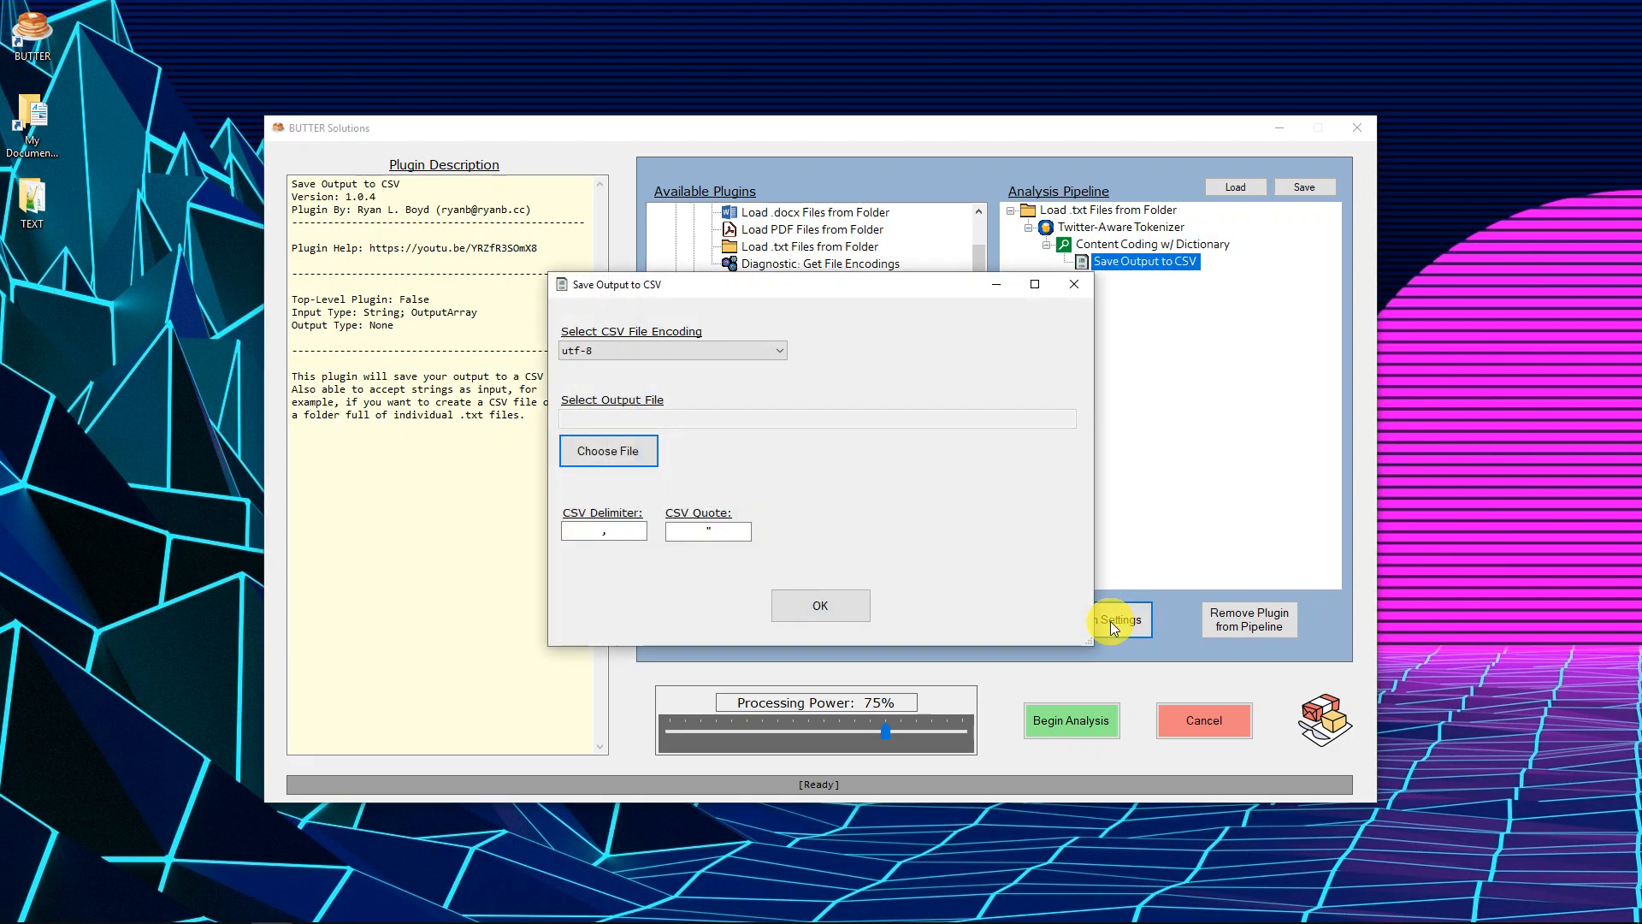
click(592, 455)
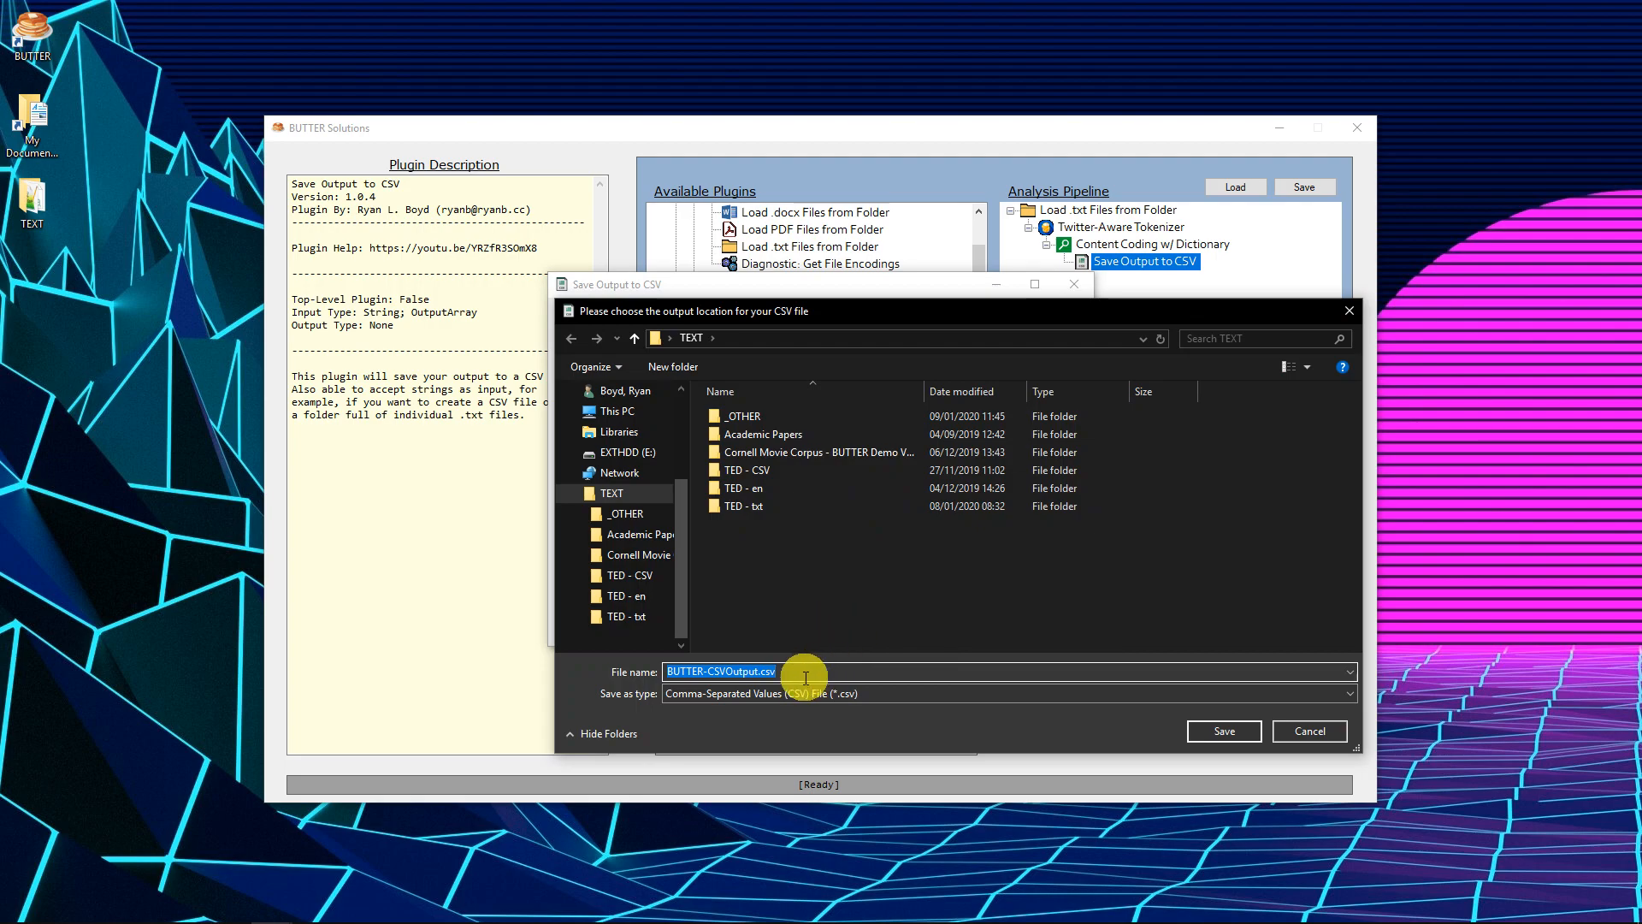
click(760, 671)
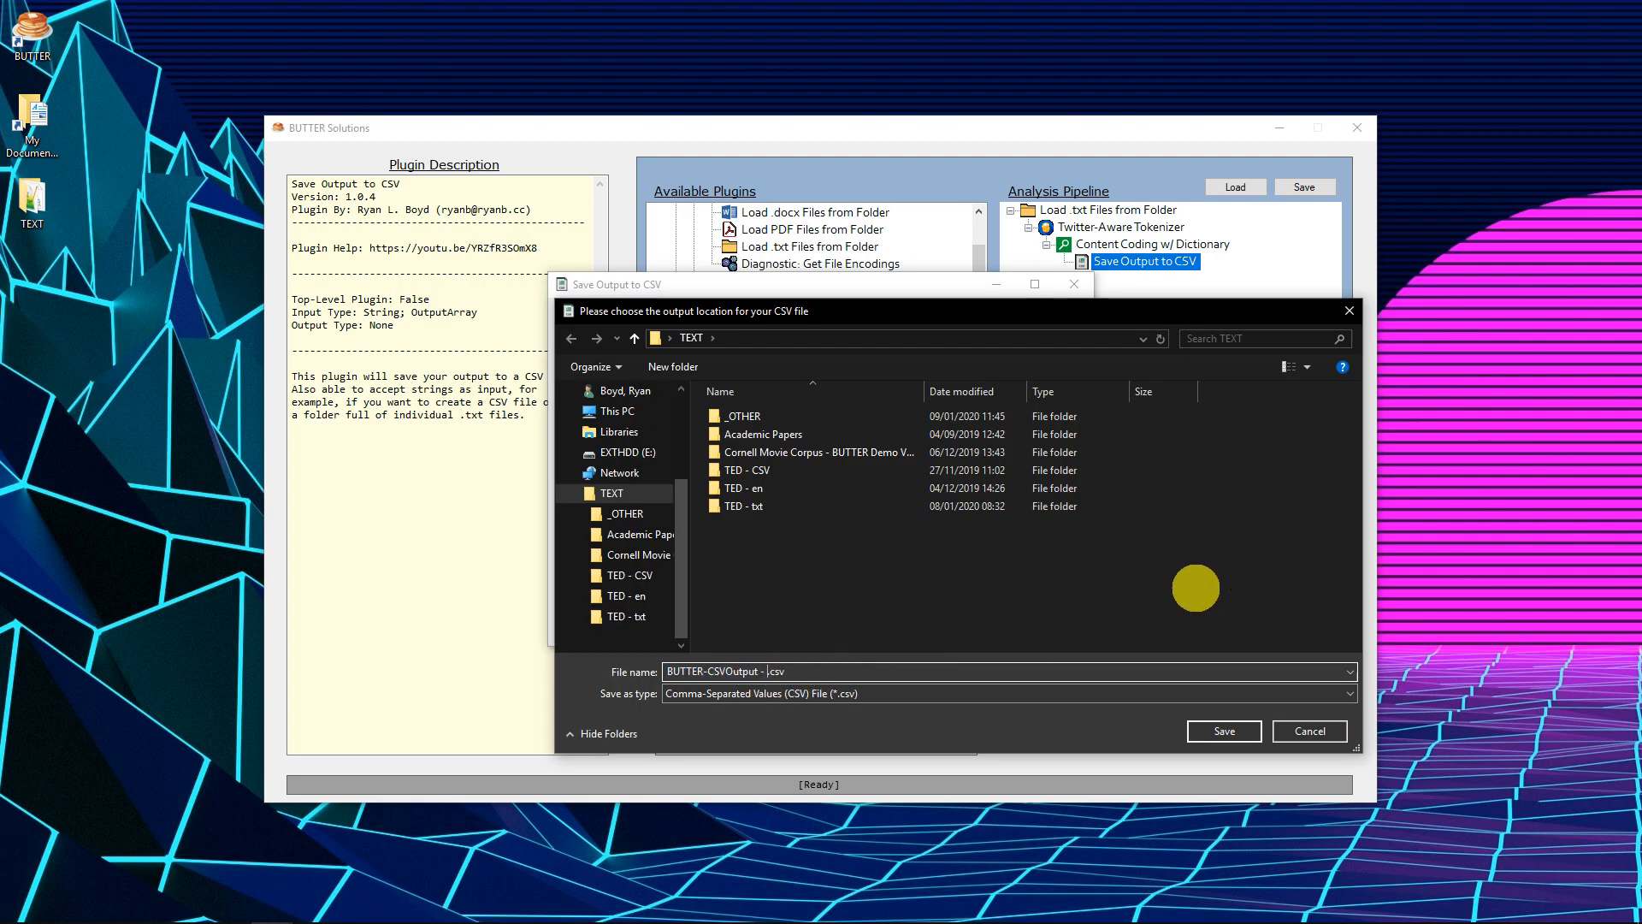
text(- Content Coding.c)
key(BackSpace)
text(Coding)
key(Return)
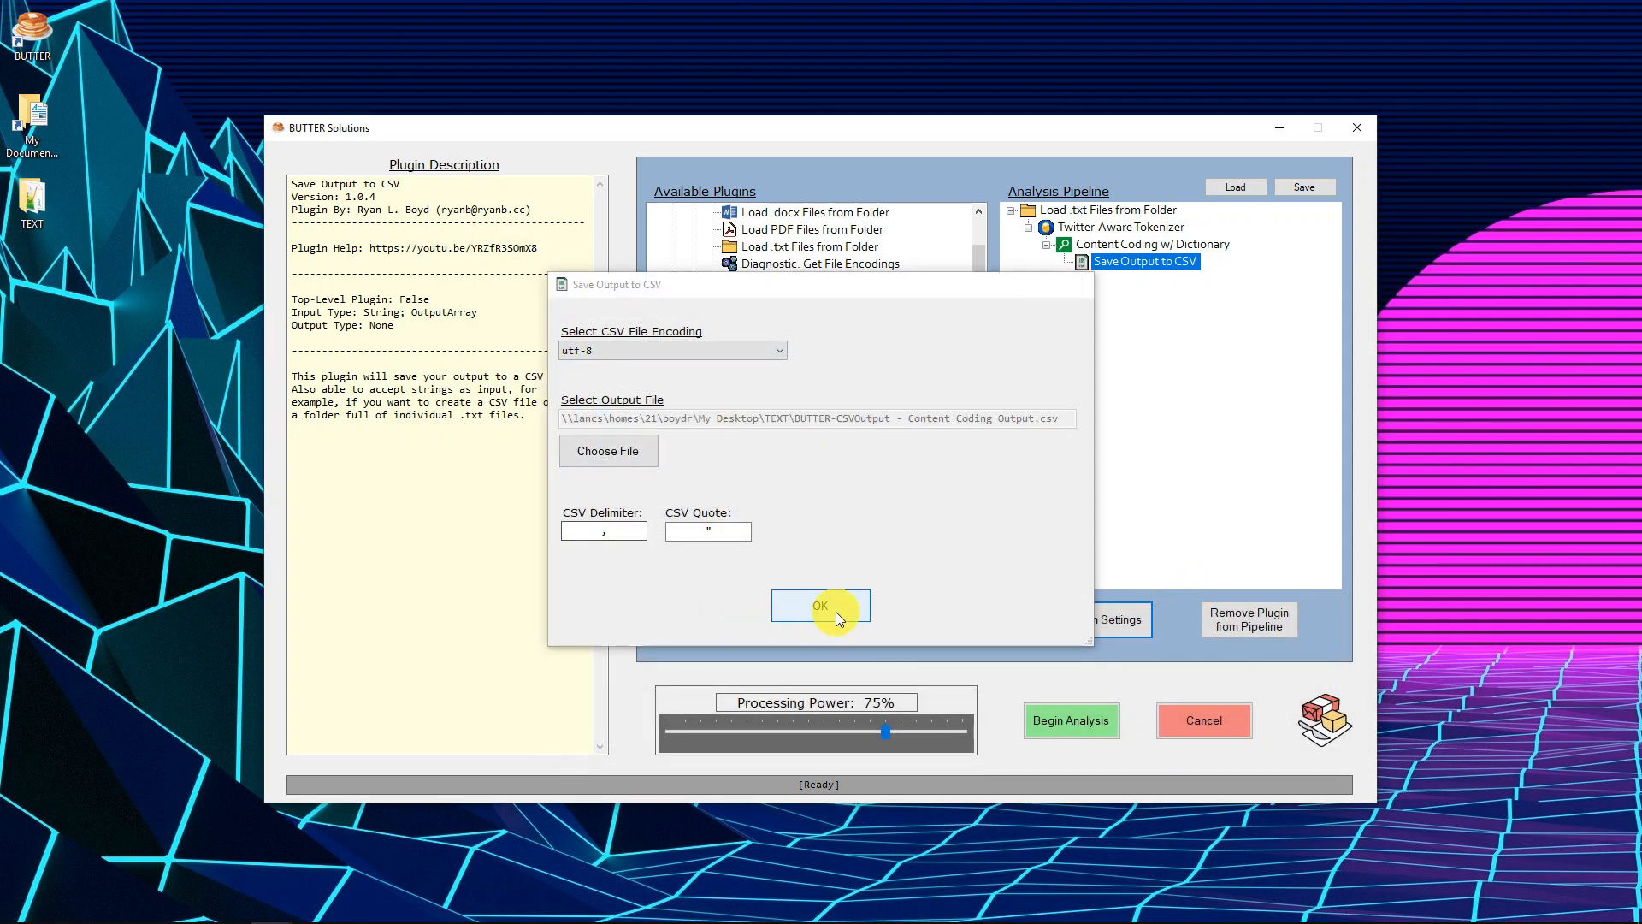
click(834, 611)
Step: Open the Content Coding w/ Dictionary settings in the pipeline and review the Agency/Communion Dictionary's description and citation
click(1173, 244)
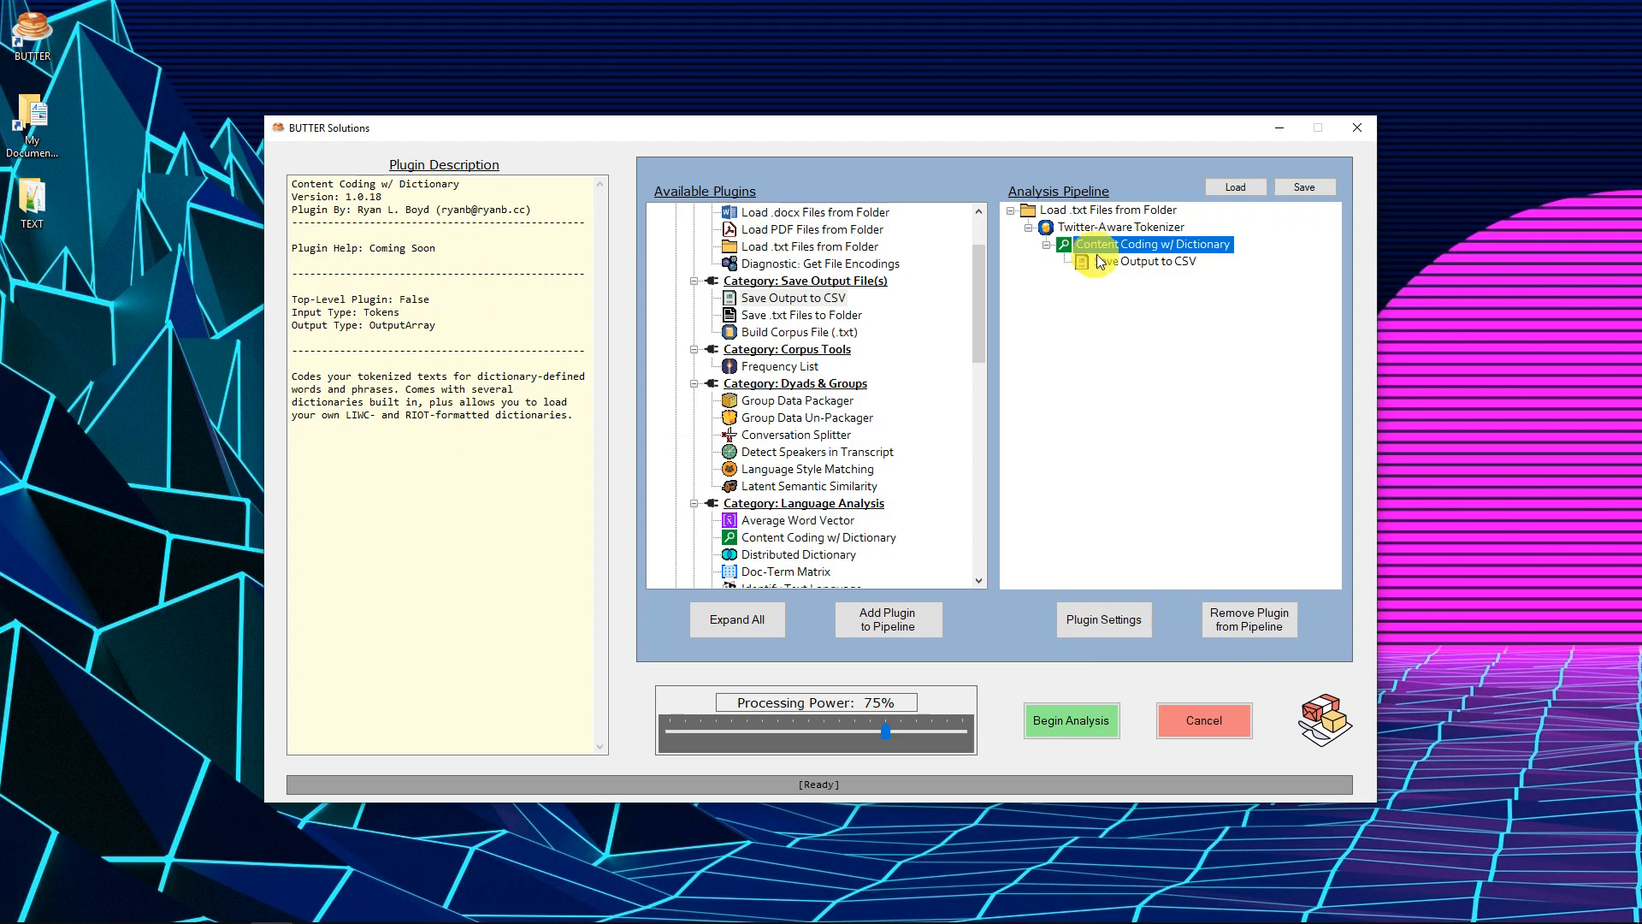
click(1103, 624)
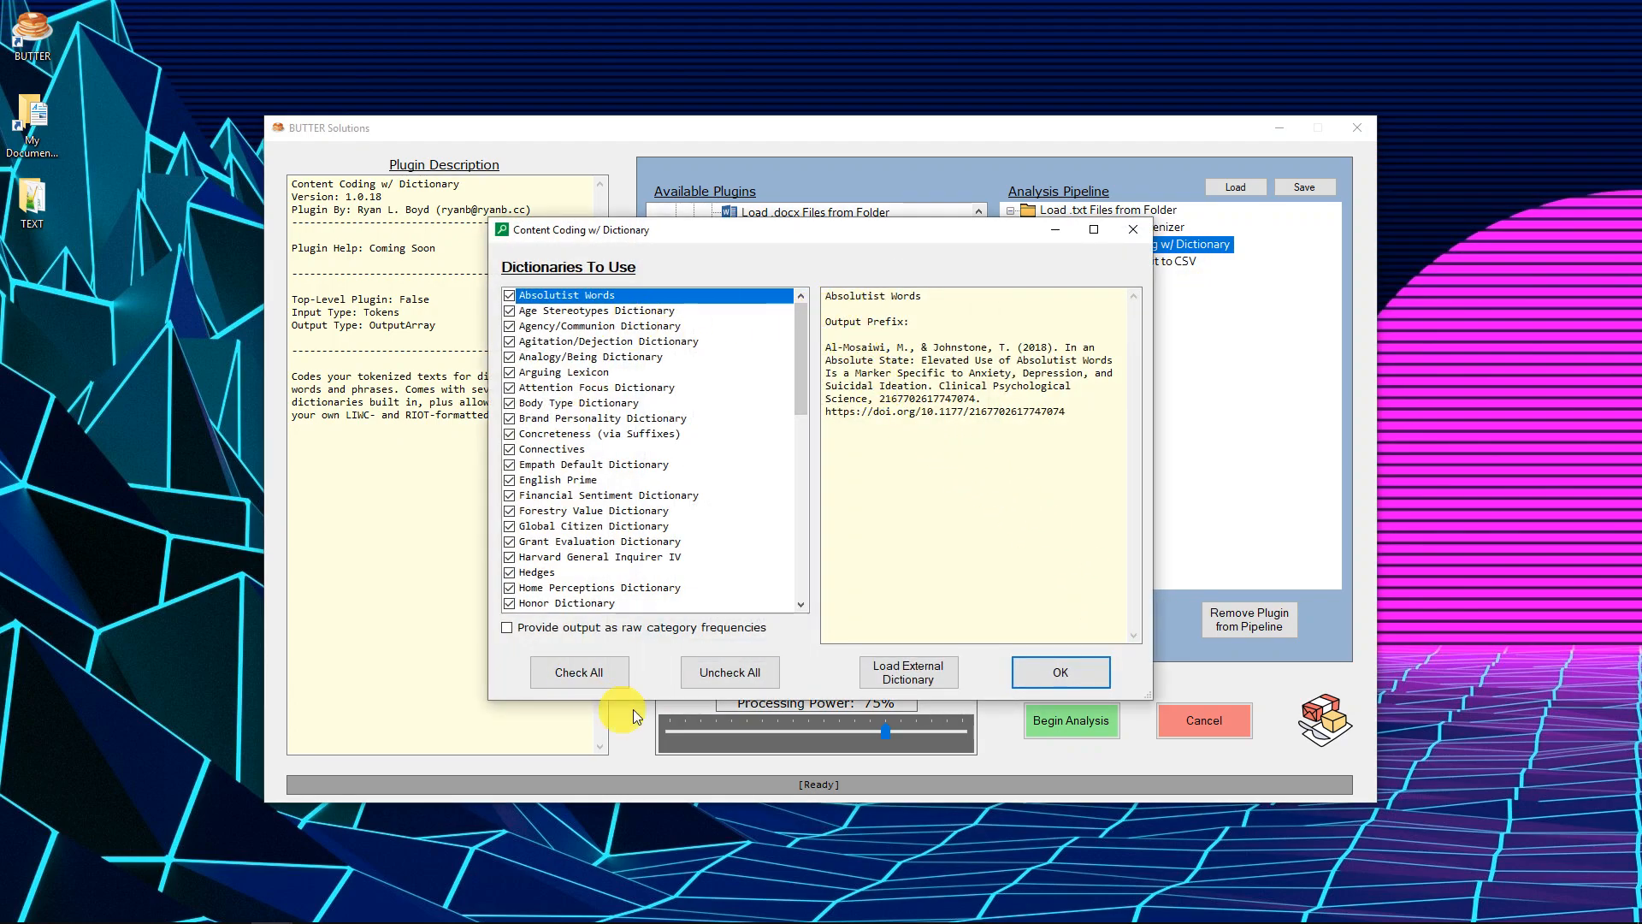
mouse_move(807, 341)
mouse_down()
mouse_move(783, 378)
mouse_move(807, 489)
mouse_move(798, 533)
mouse_move(811, 323)
mouse_up()
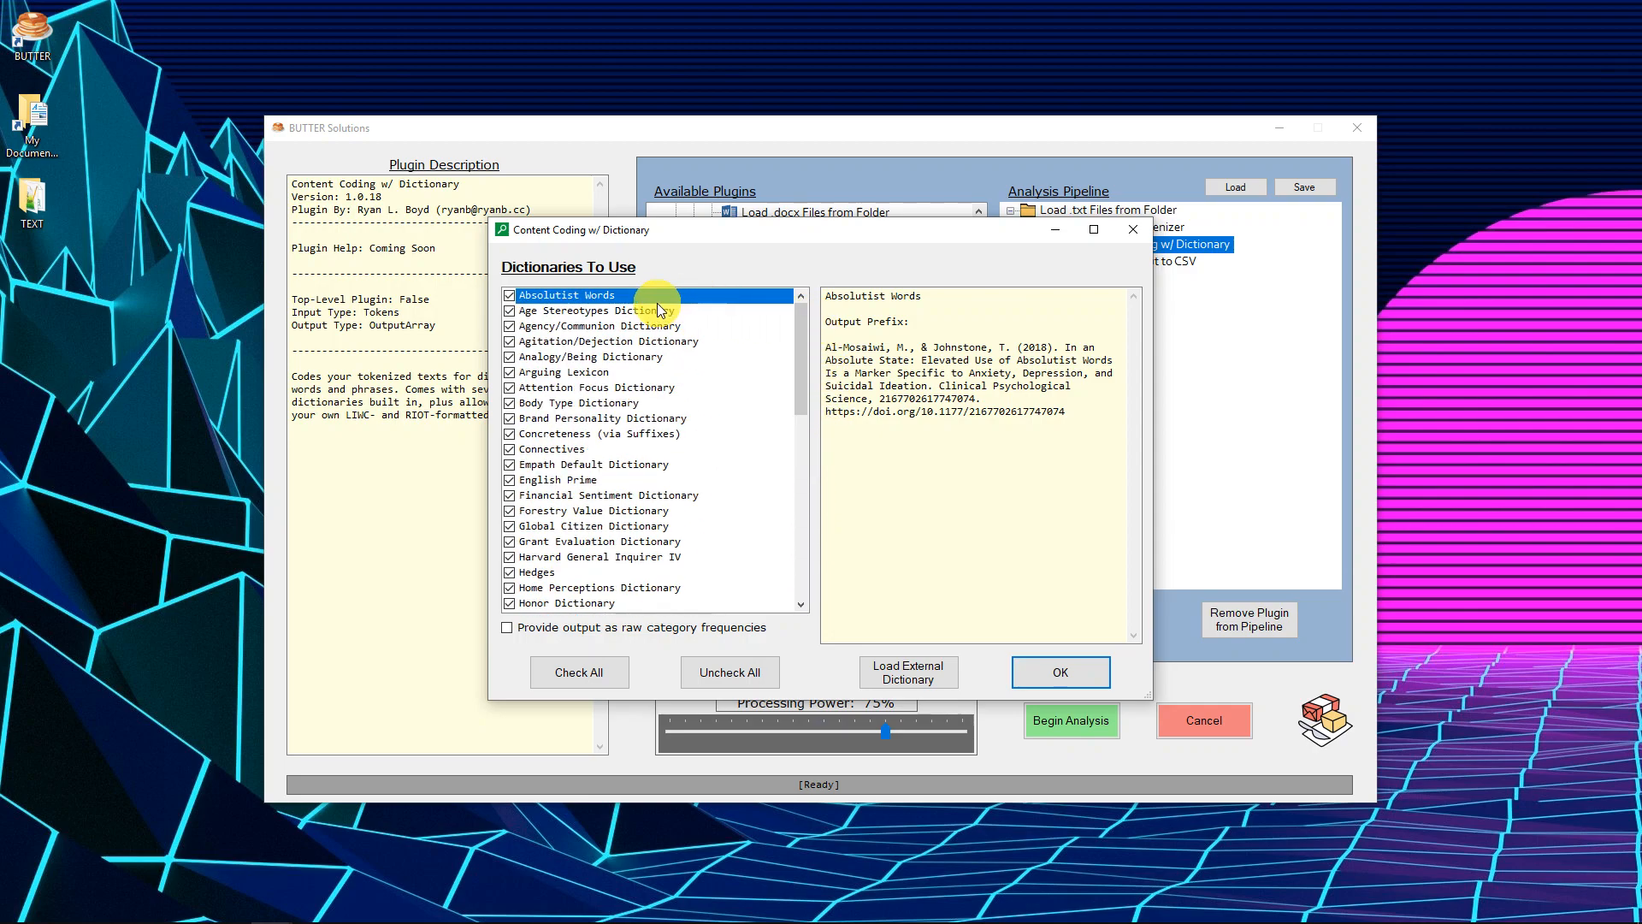
click(553, 326)
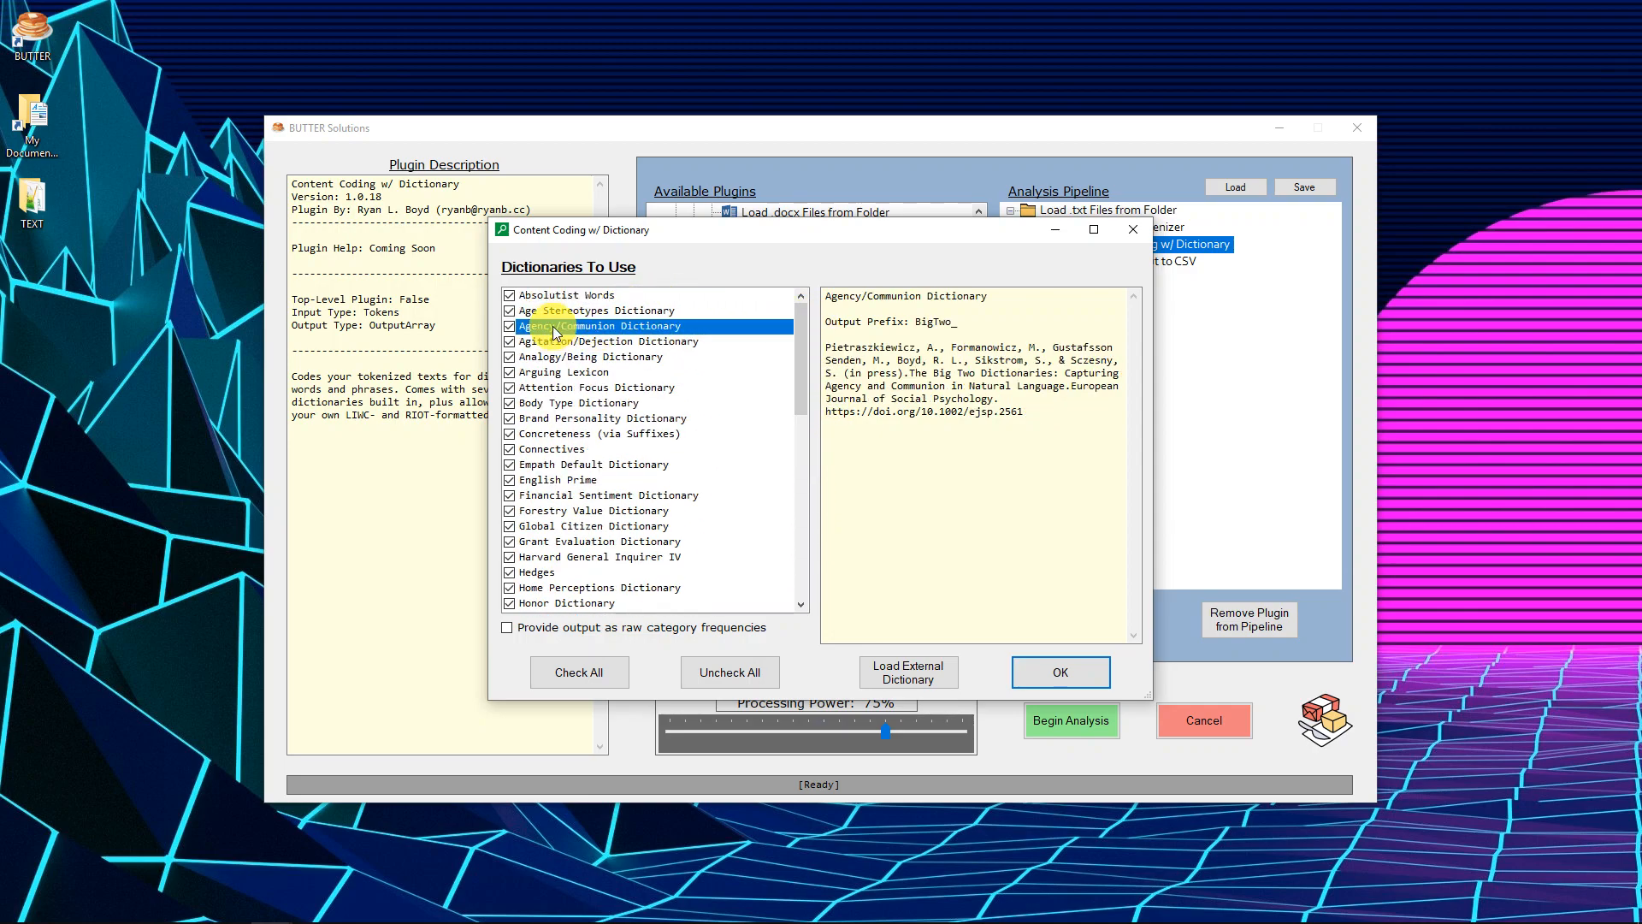
drag(827, 346, 1007, 368)
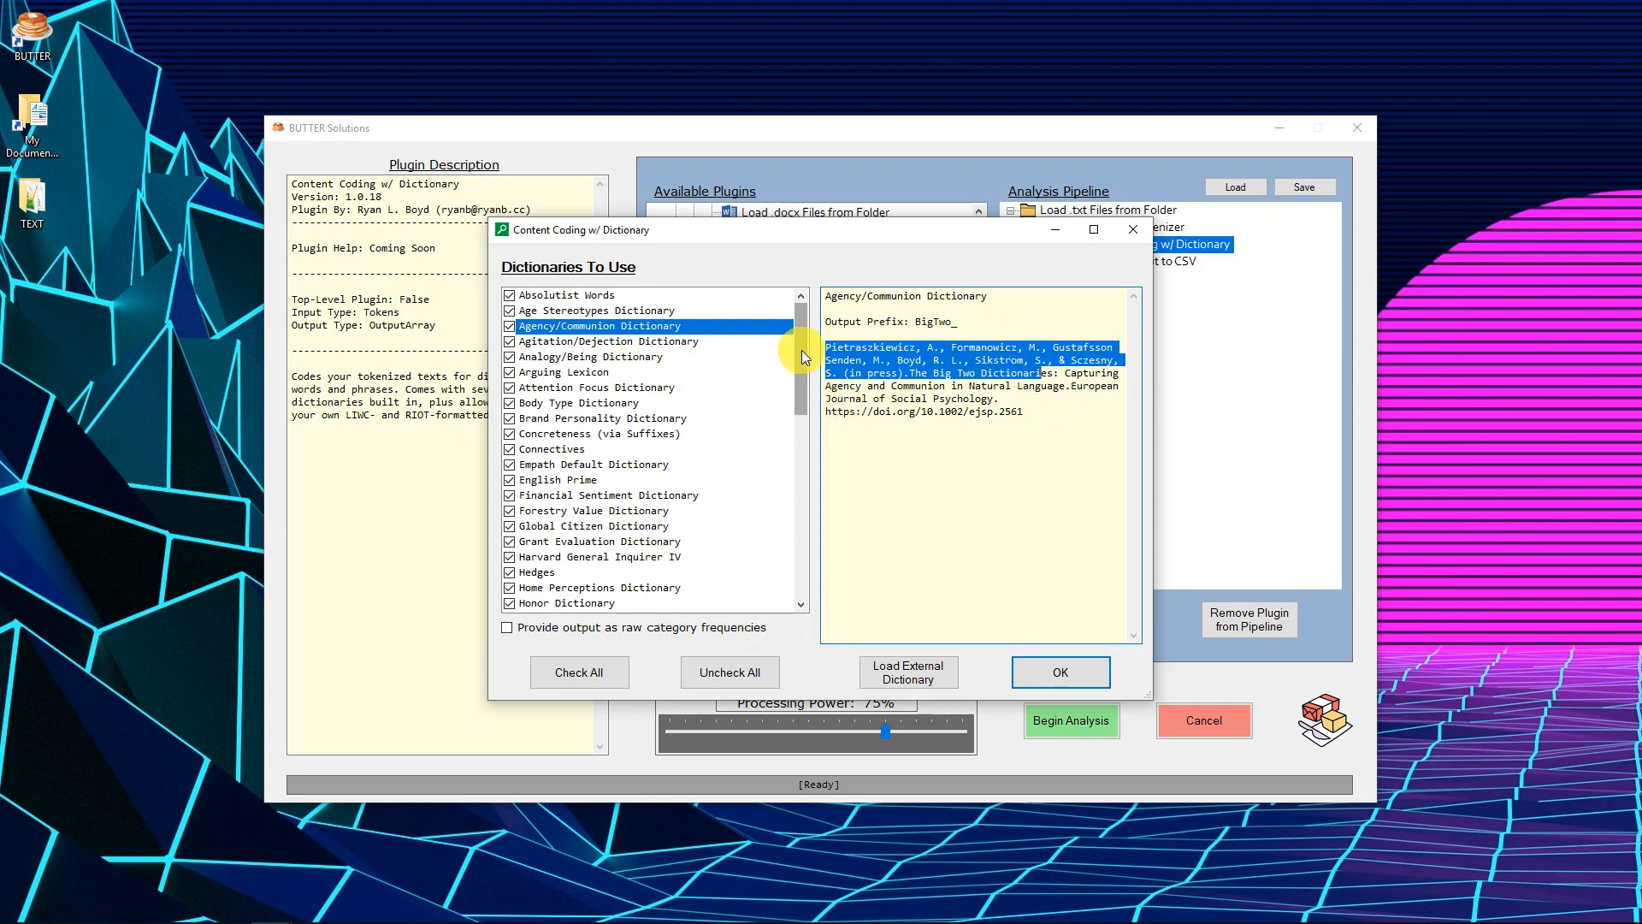
drag(804, 349, 799, 389)
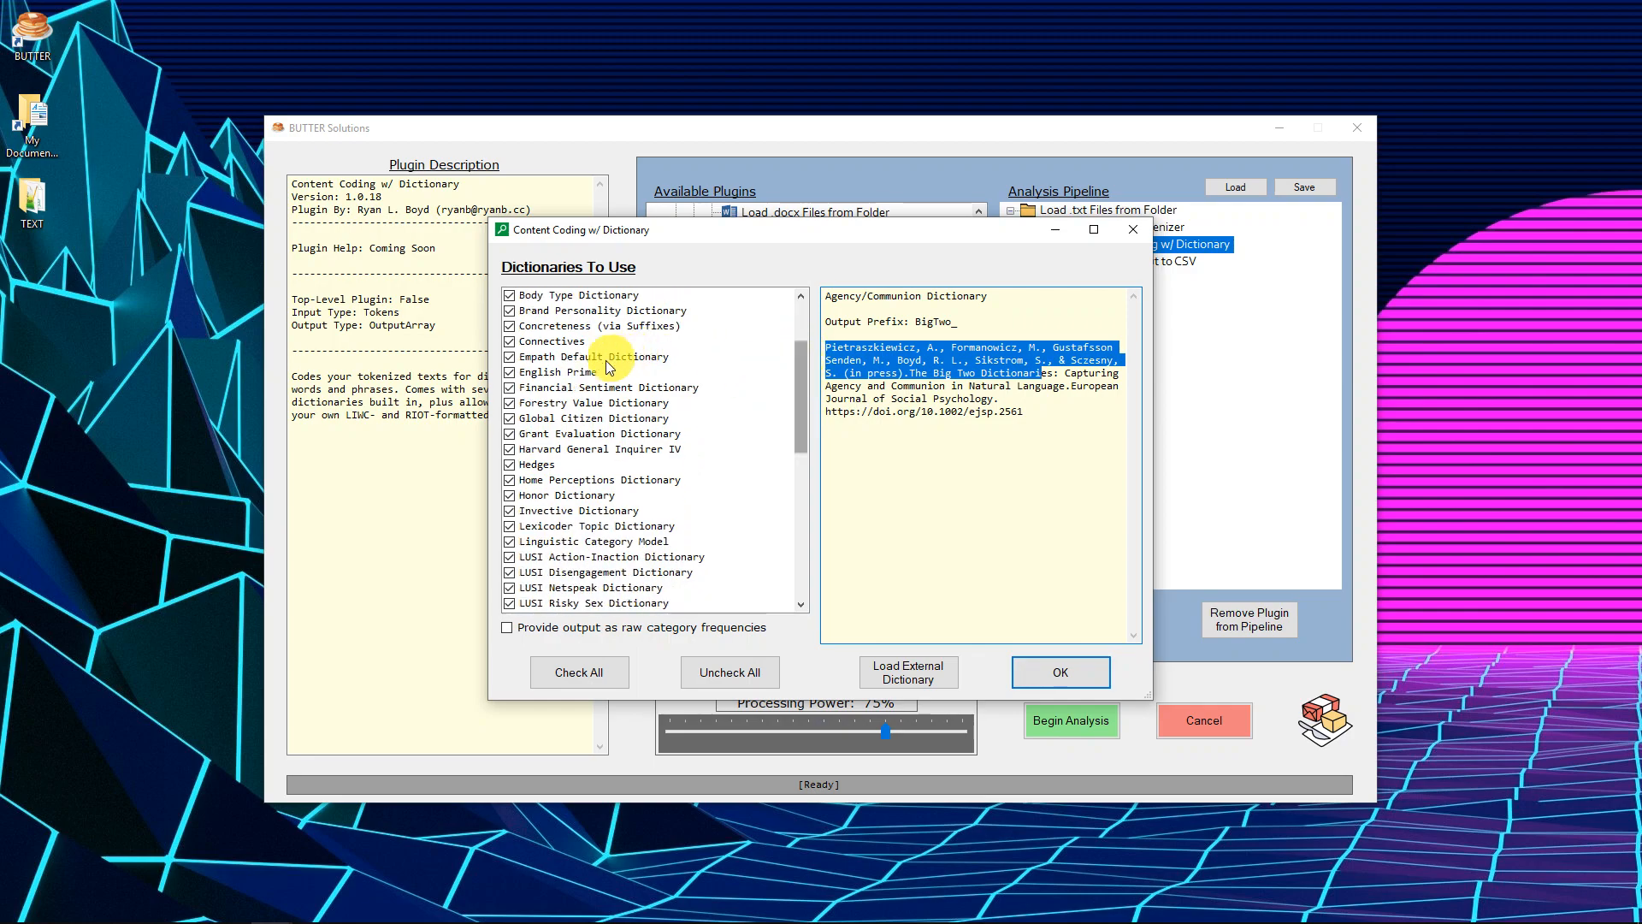
Step: Examine the descriptions and citations of Harvard General Inquirer IV and the Linguistic Category Model, and survey the other built-in dictionaries
scroll(624, 427, down, 1)
click(645, 403)
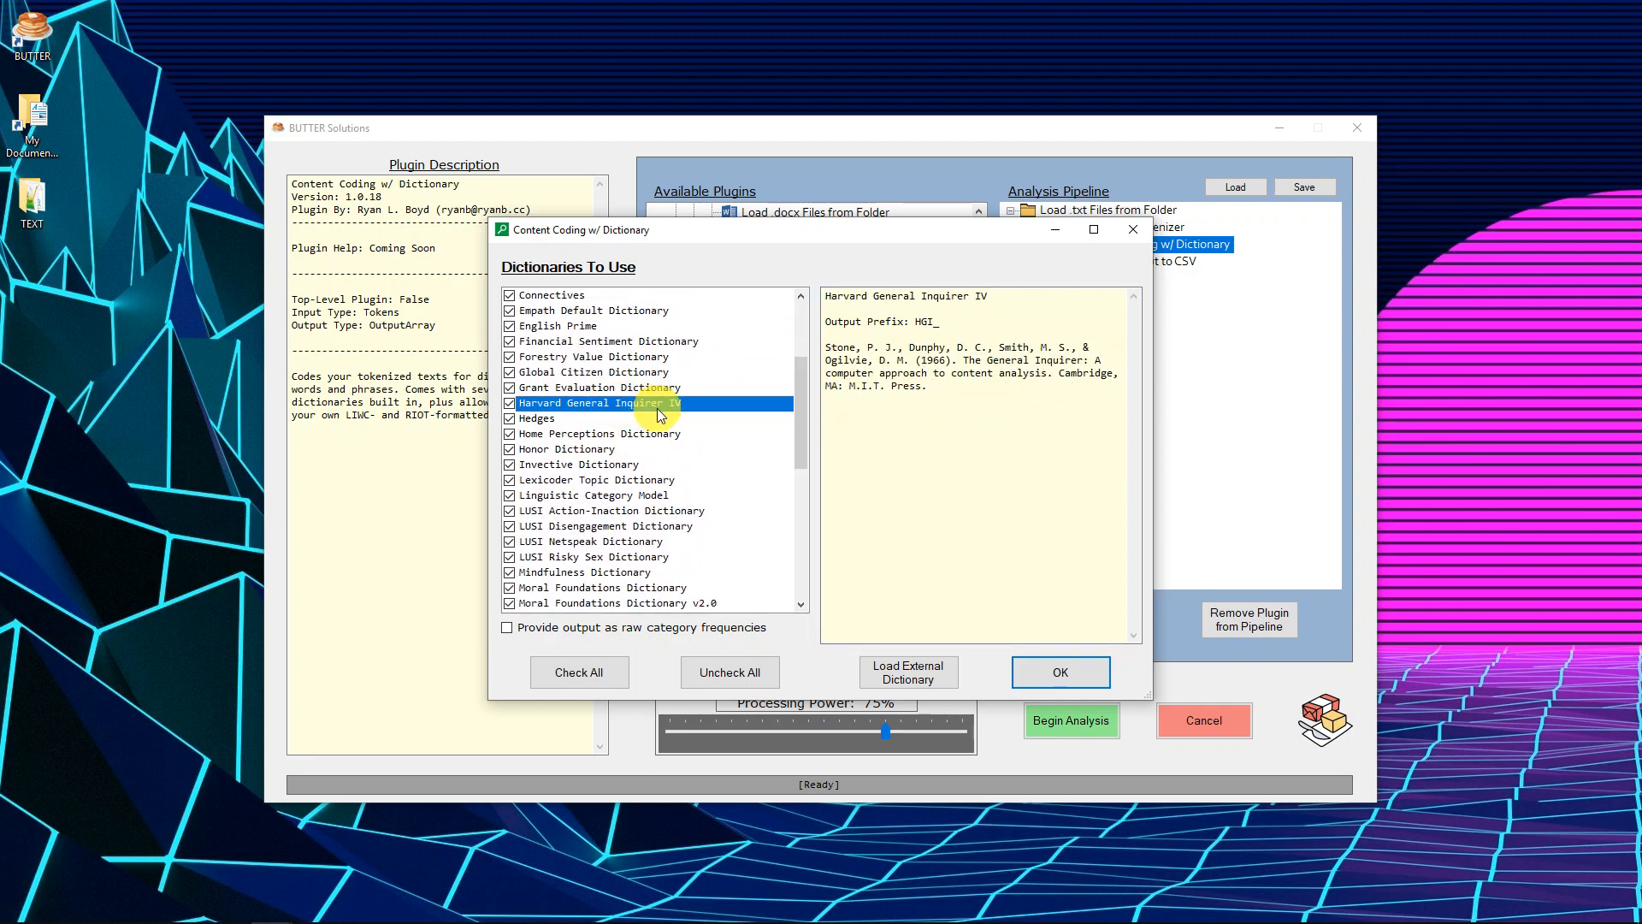
drag(803, 381, 802, 428)
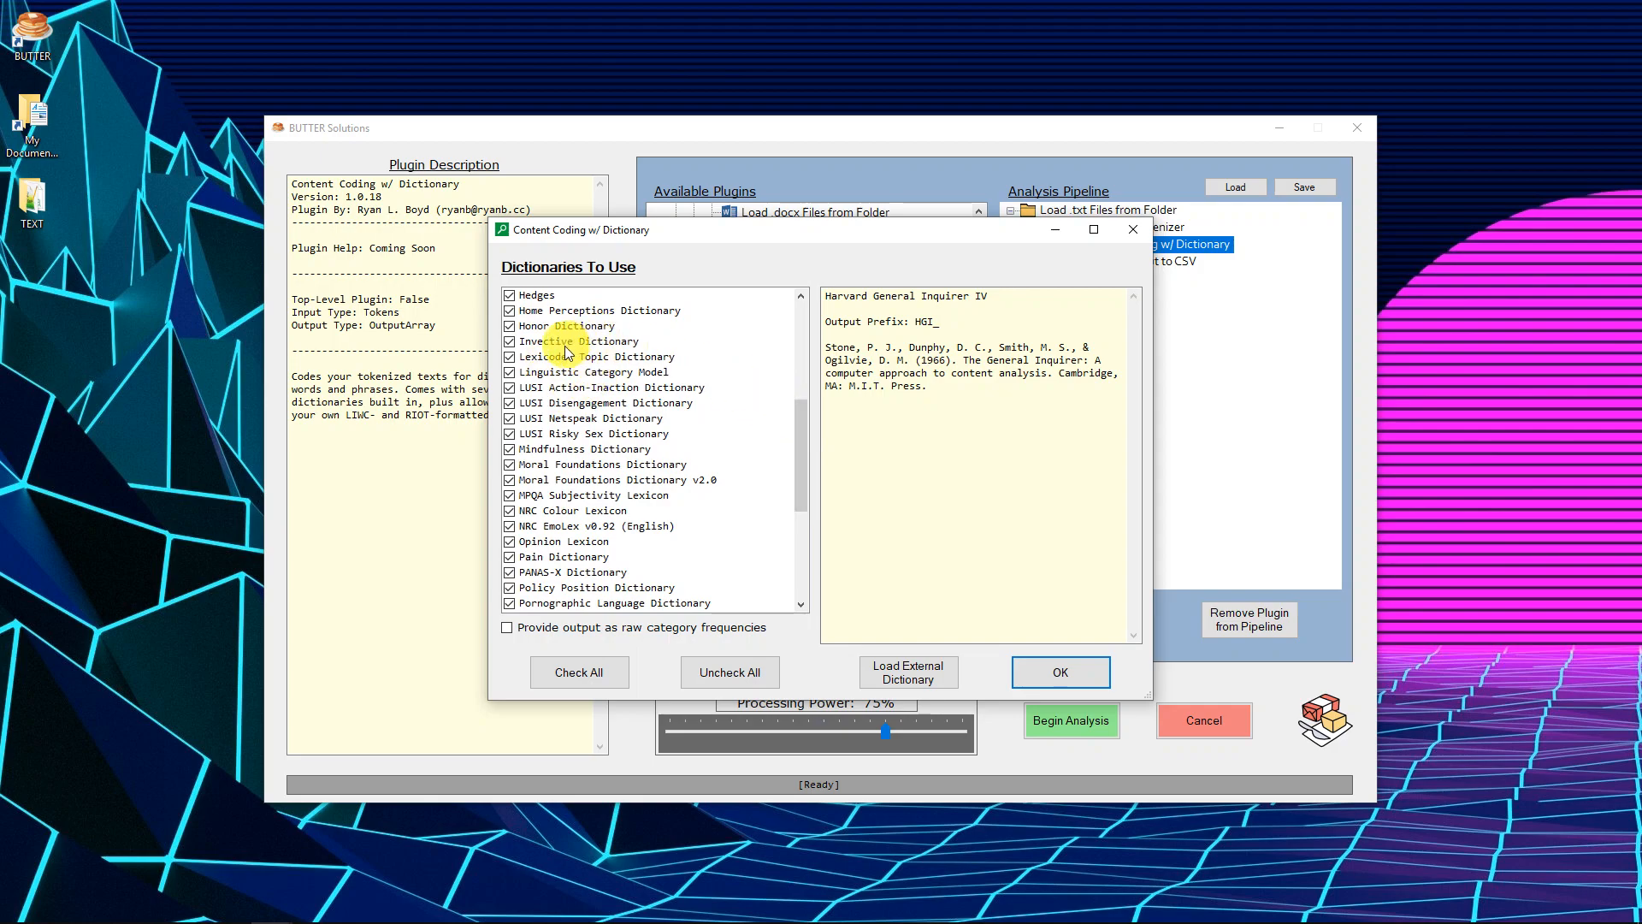
click(582, 372)
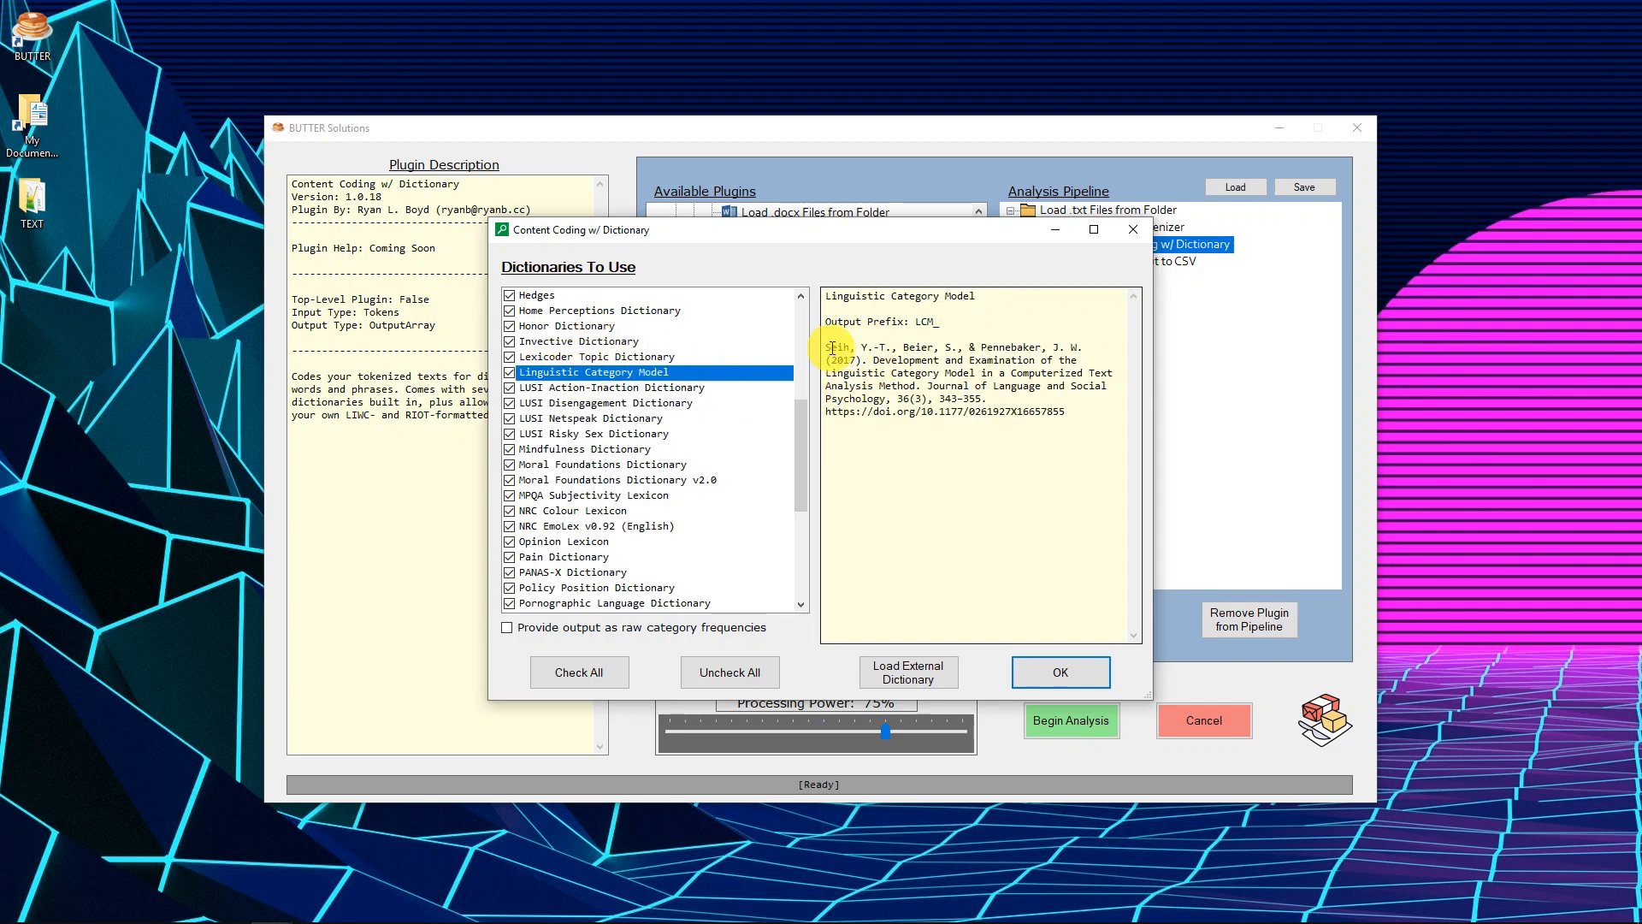
drag(831, 348, 948, 345)
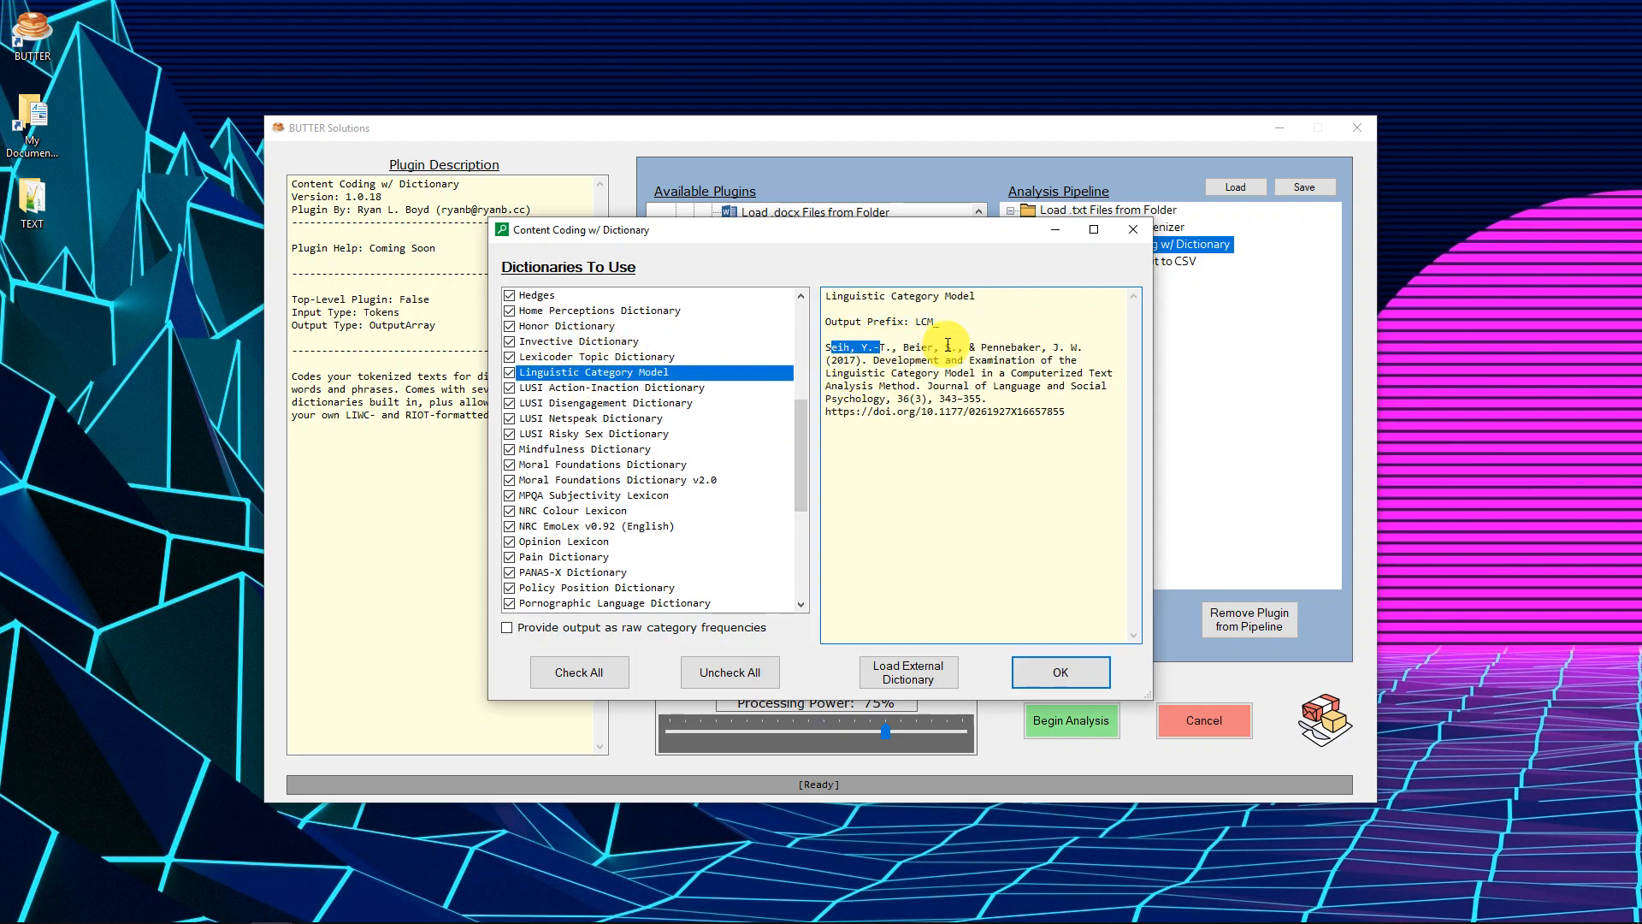
drag(806, 450, 809, 334)
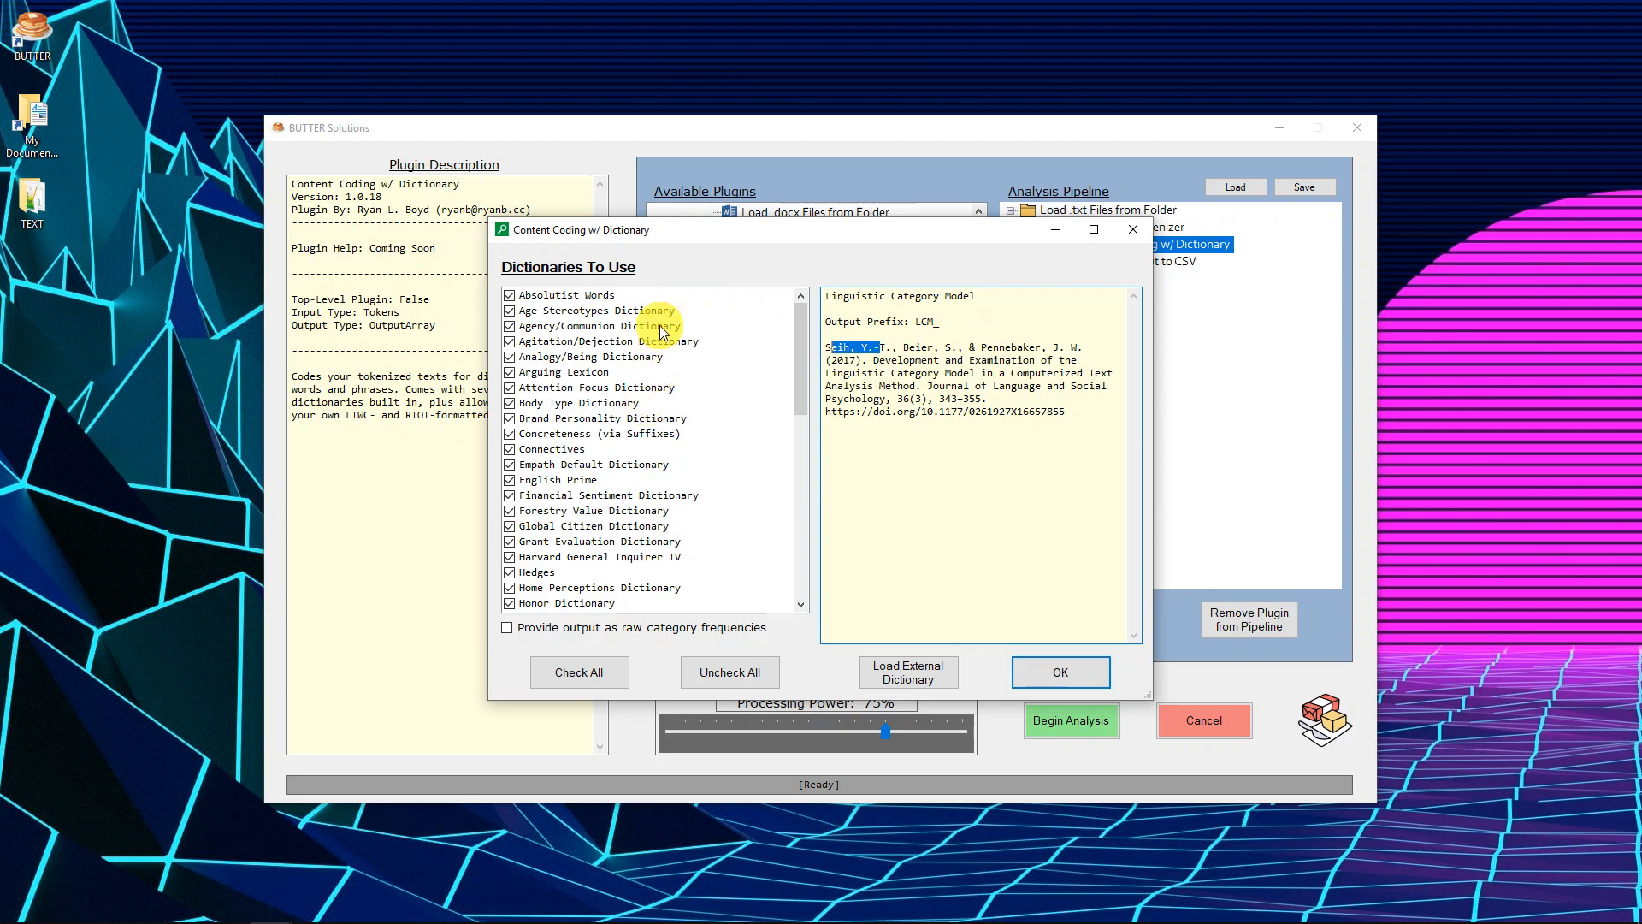
scroll(658, 325, down, 7)
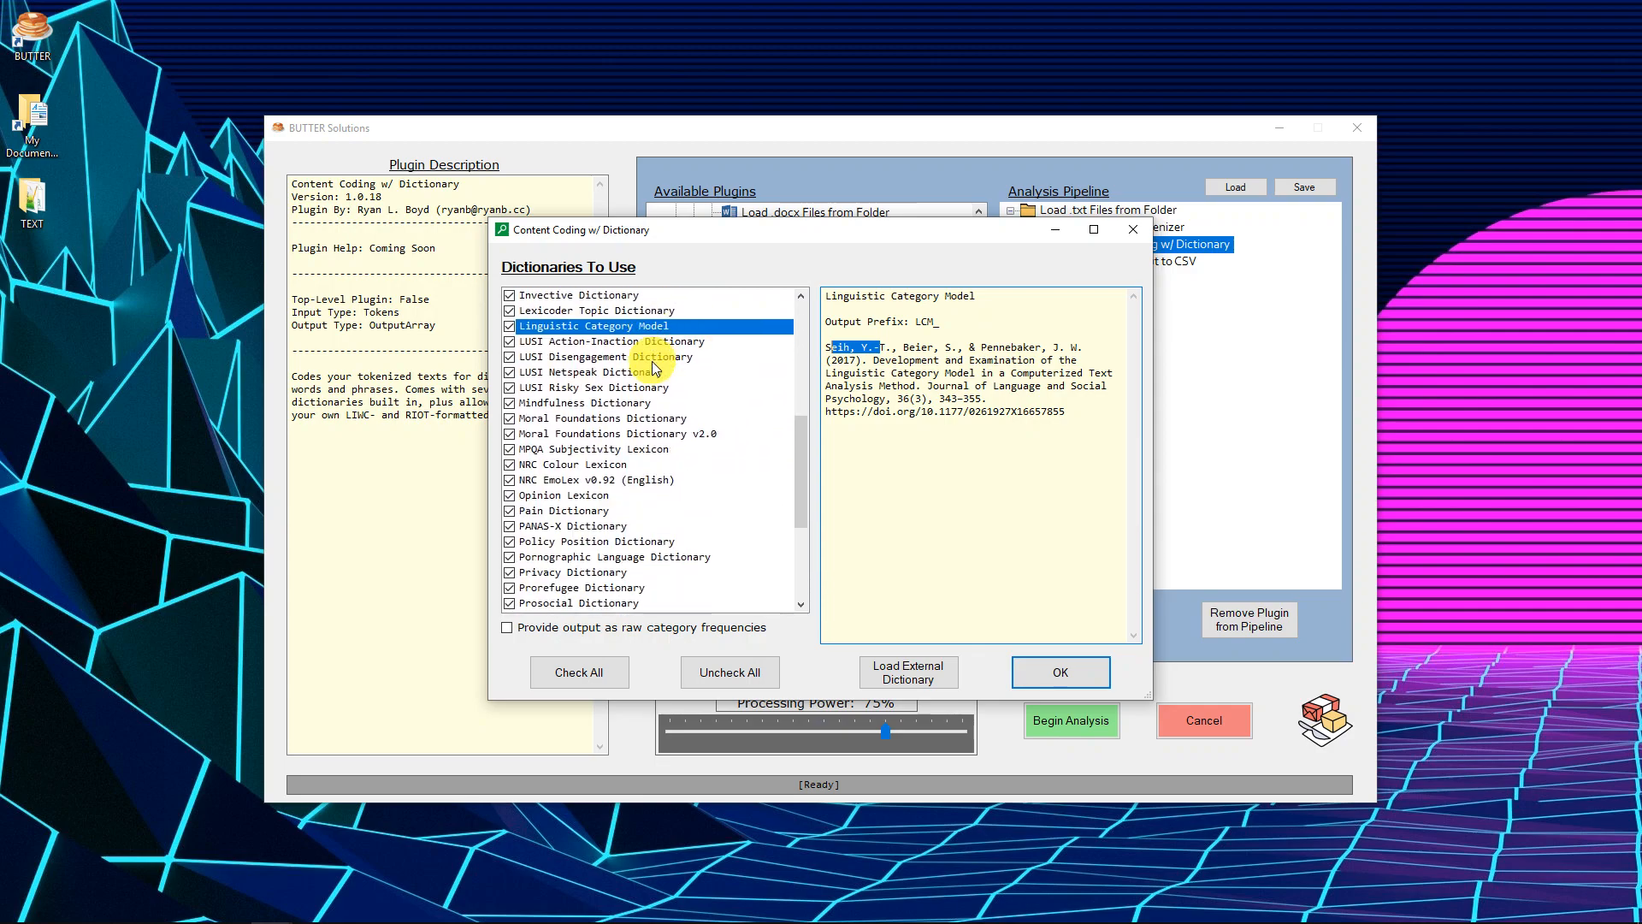
drag(793, 471, 778, 368)
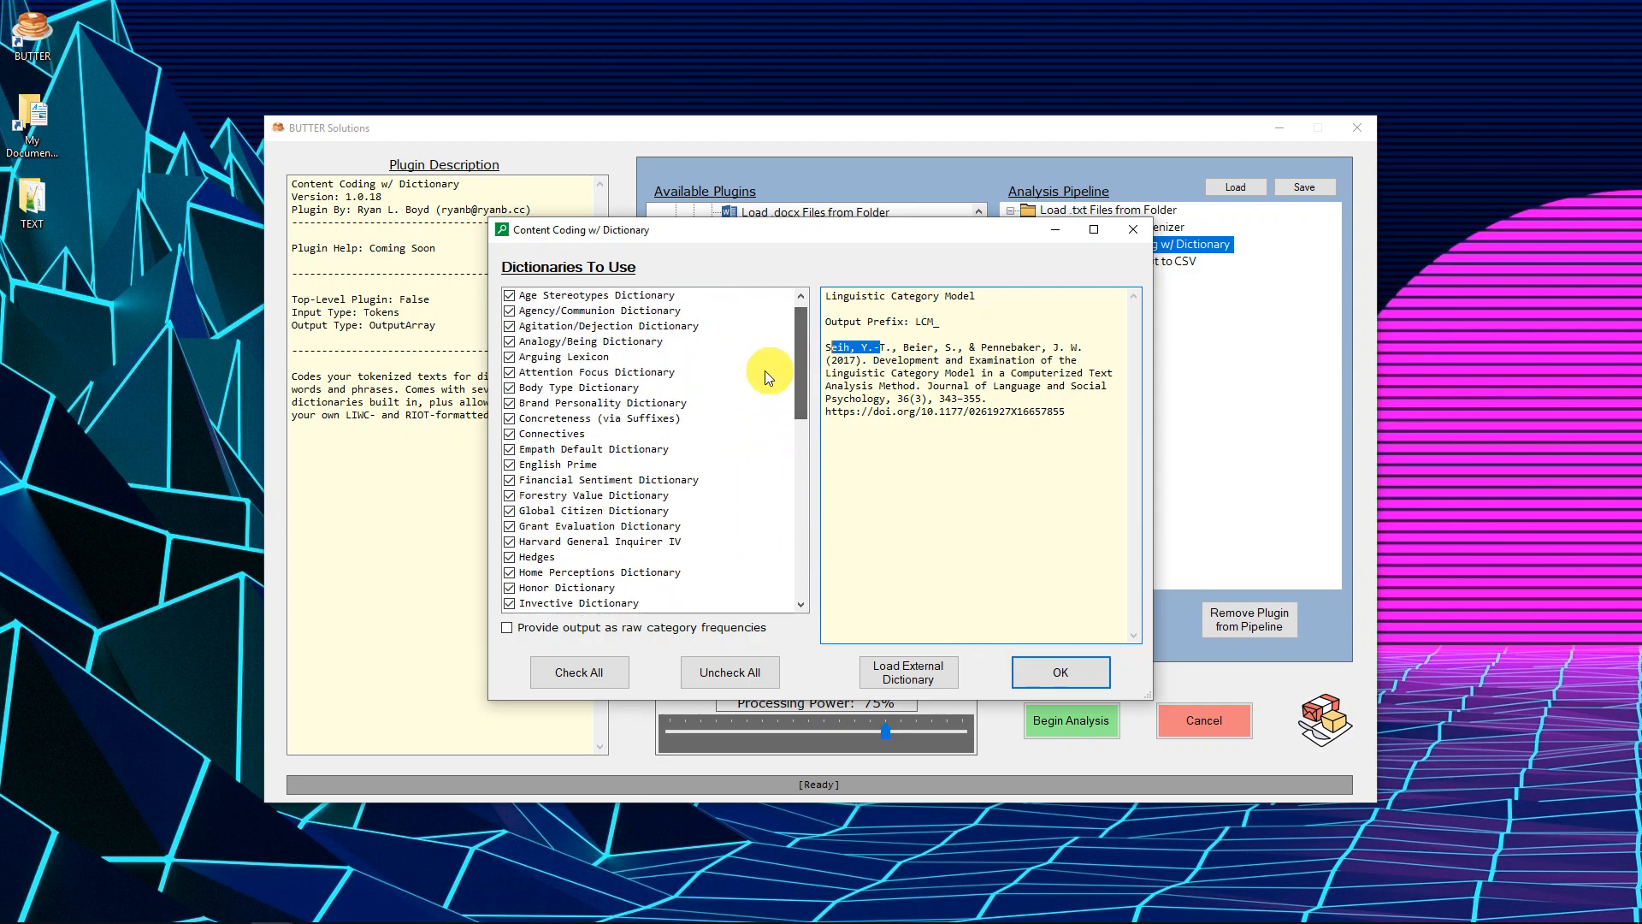
Step: Review the Attention Focus Dictionary's citation and output prefix, and accept the Content Coding plugin settings
click(671, 377)
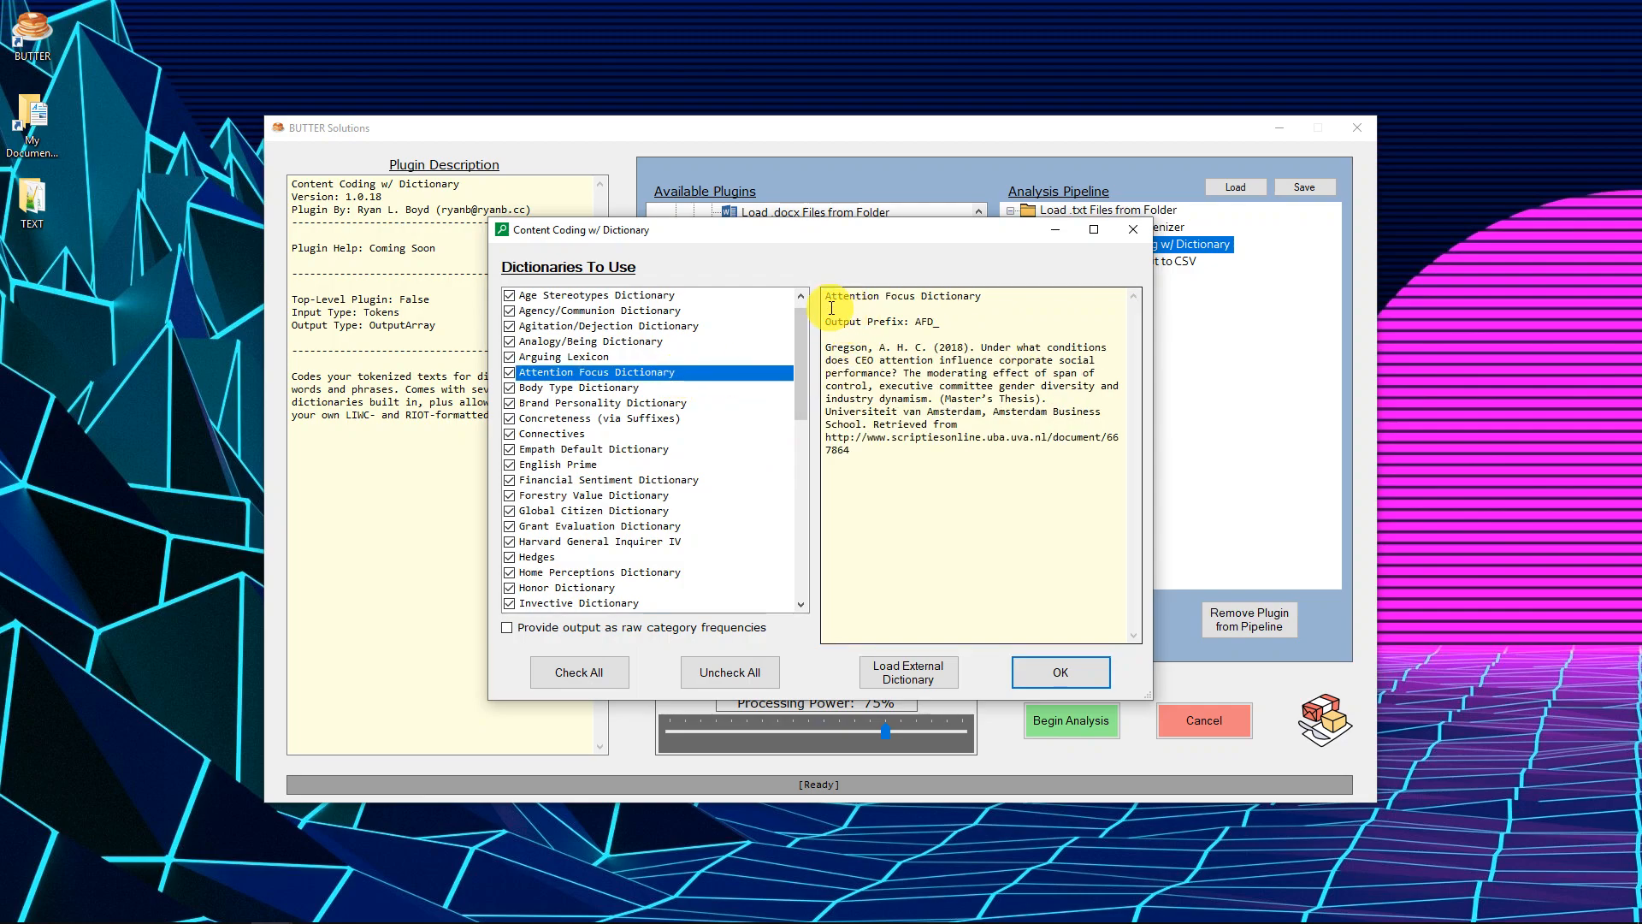
drag(828, 351, 903, 460)
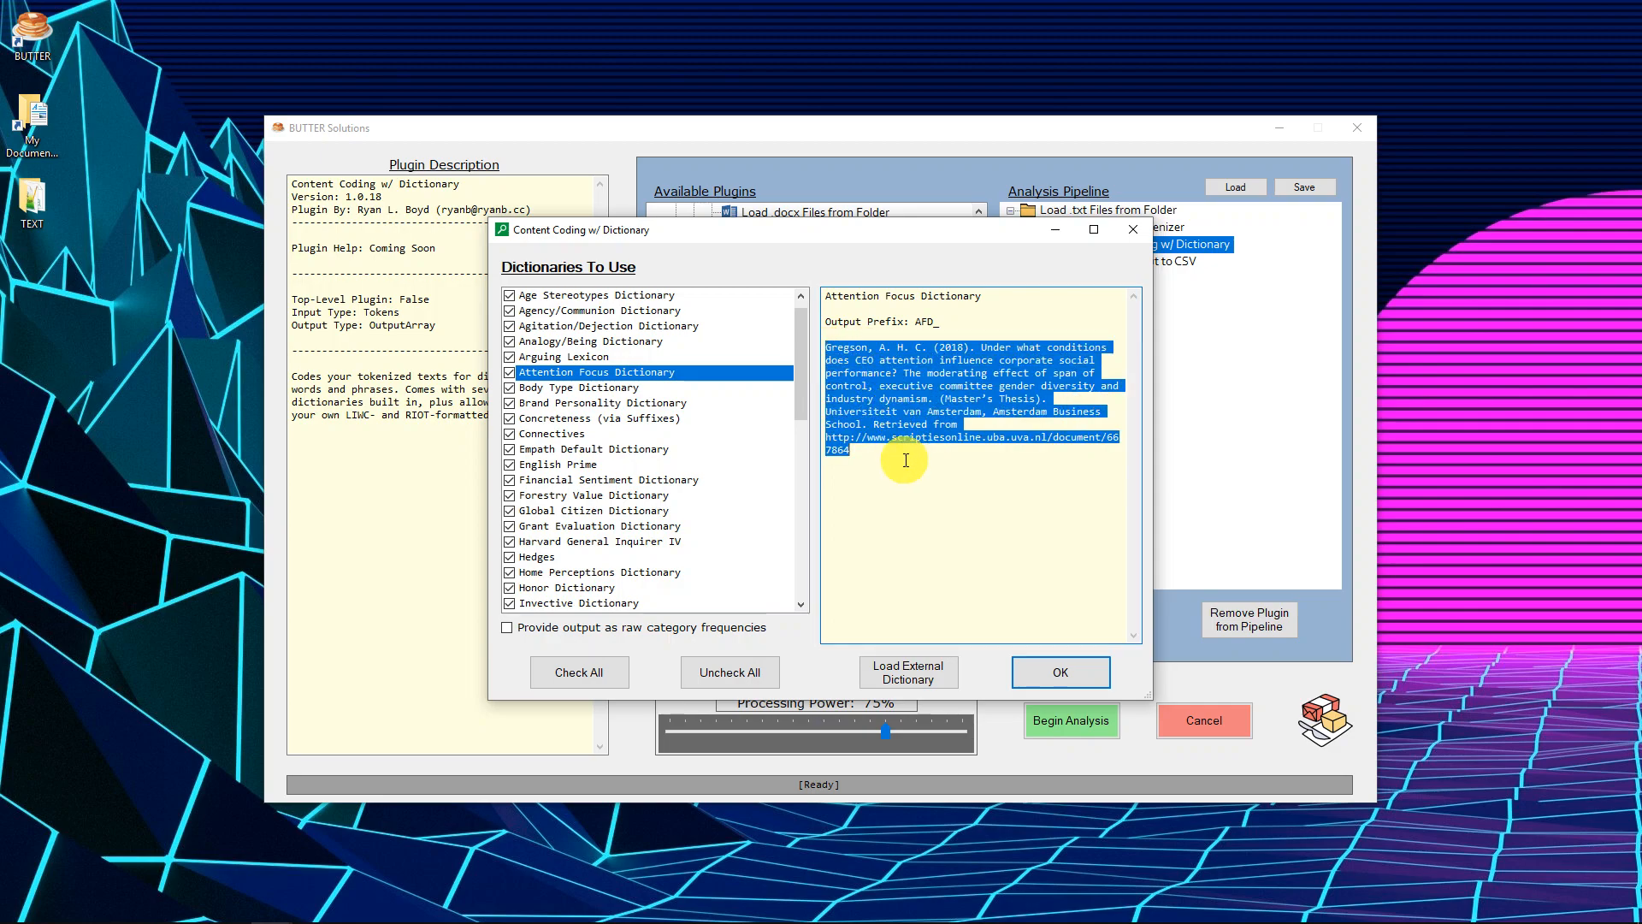
drag(939, 321, 815, 326)
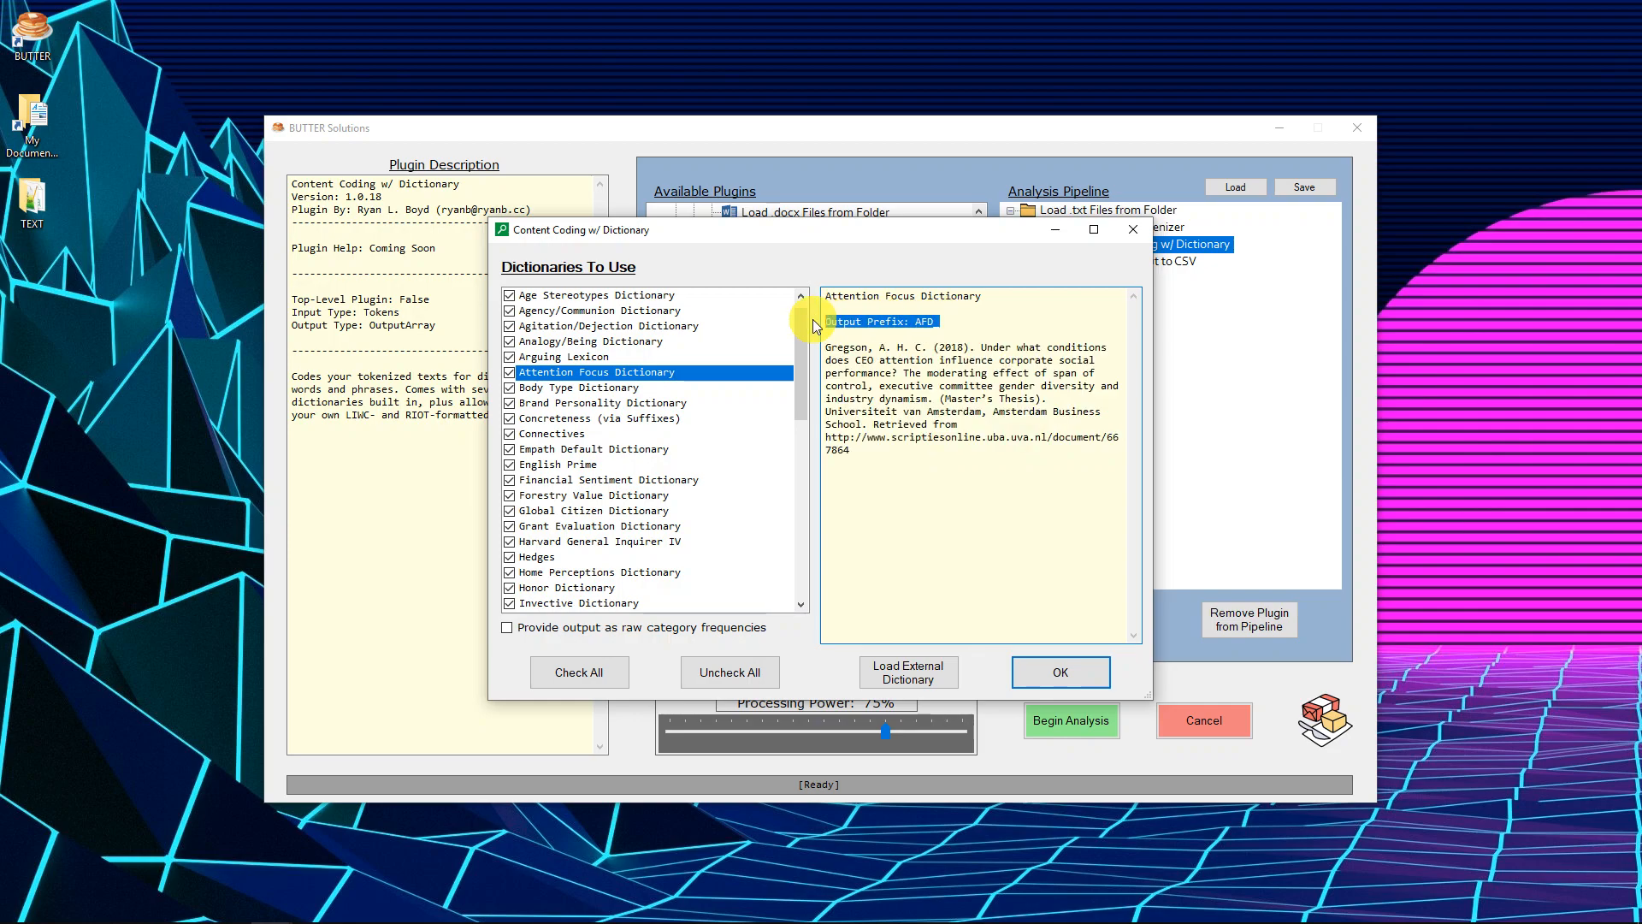
click(953, 331)
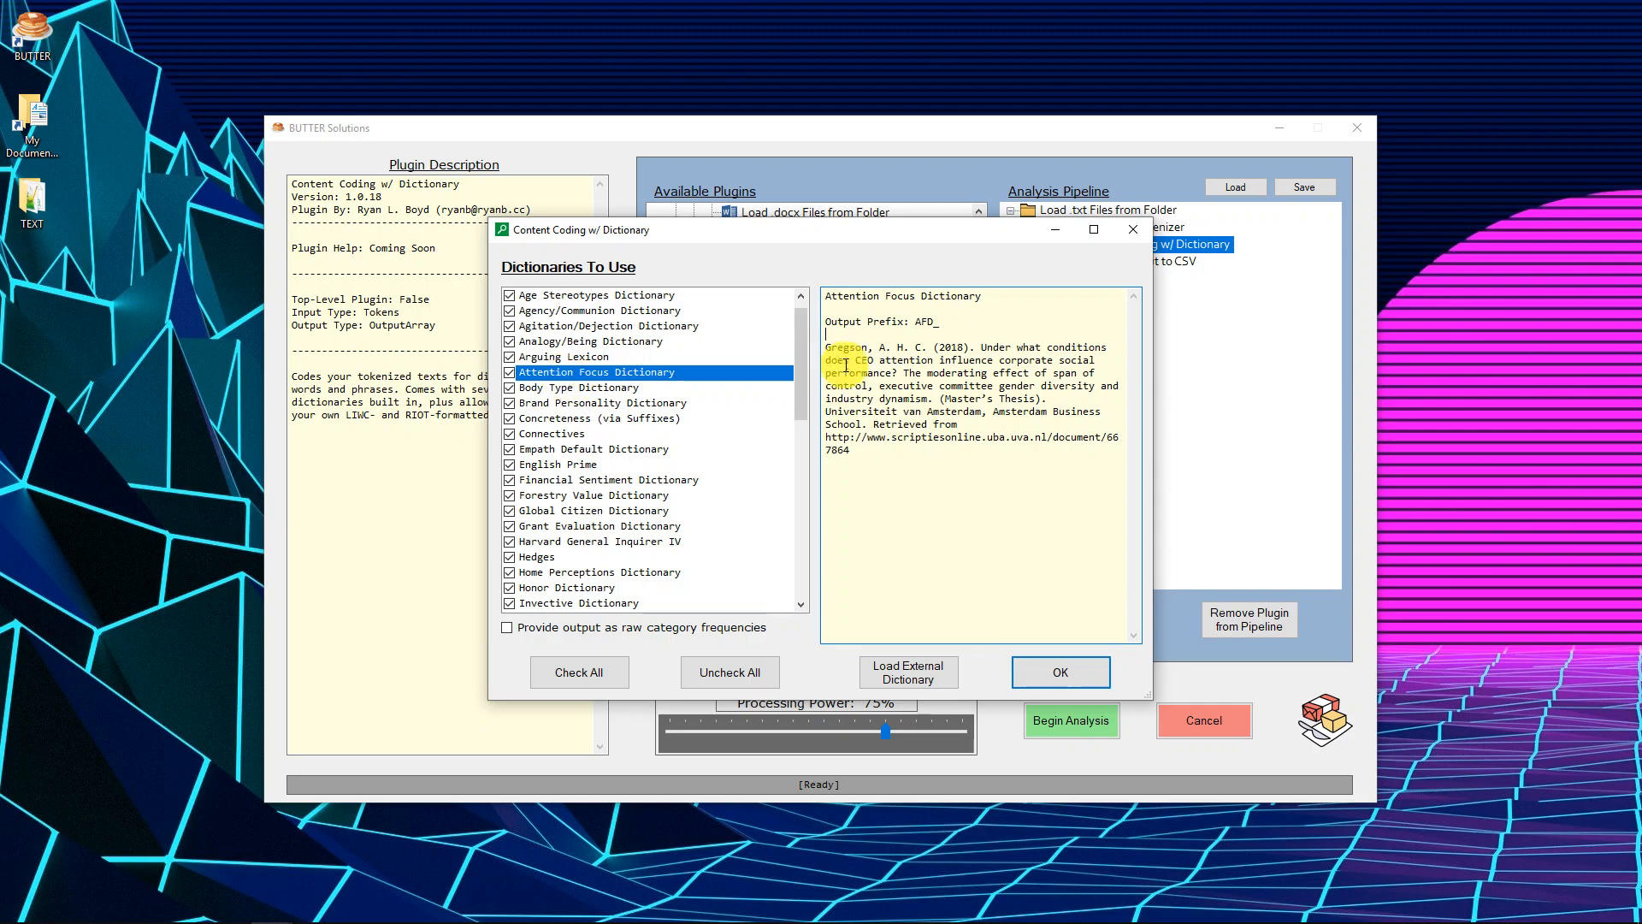
drag(941, 323, 916, 325)
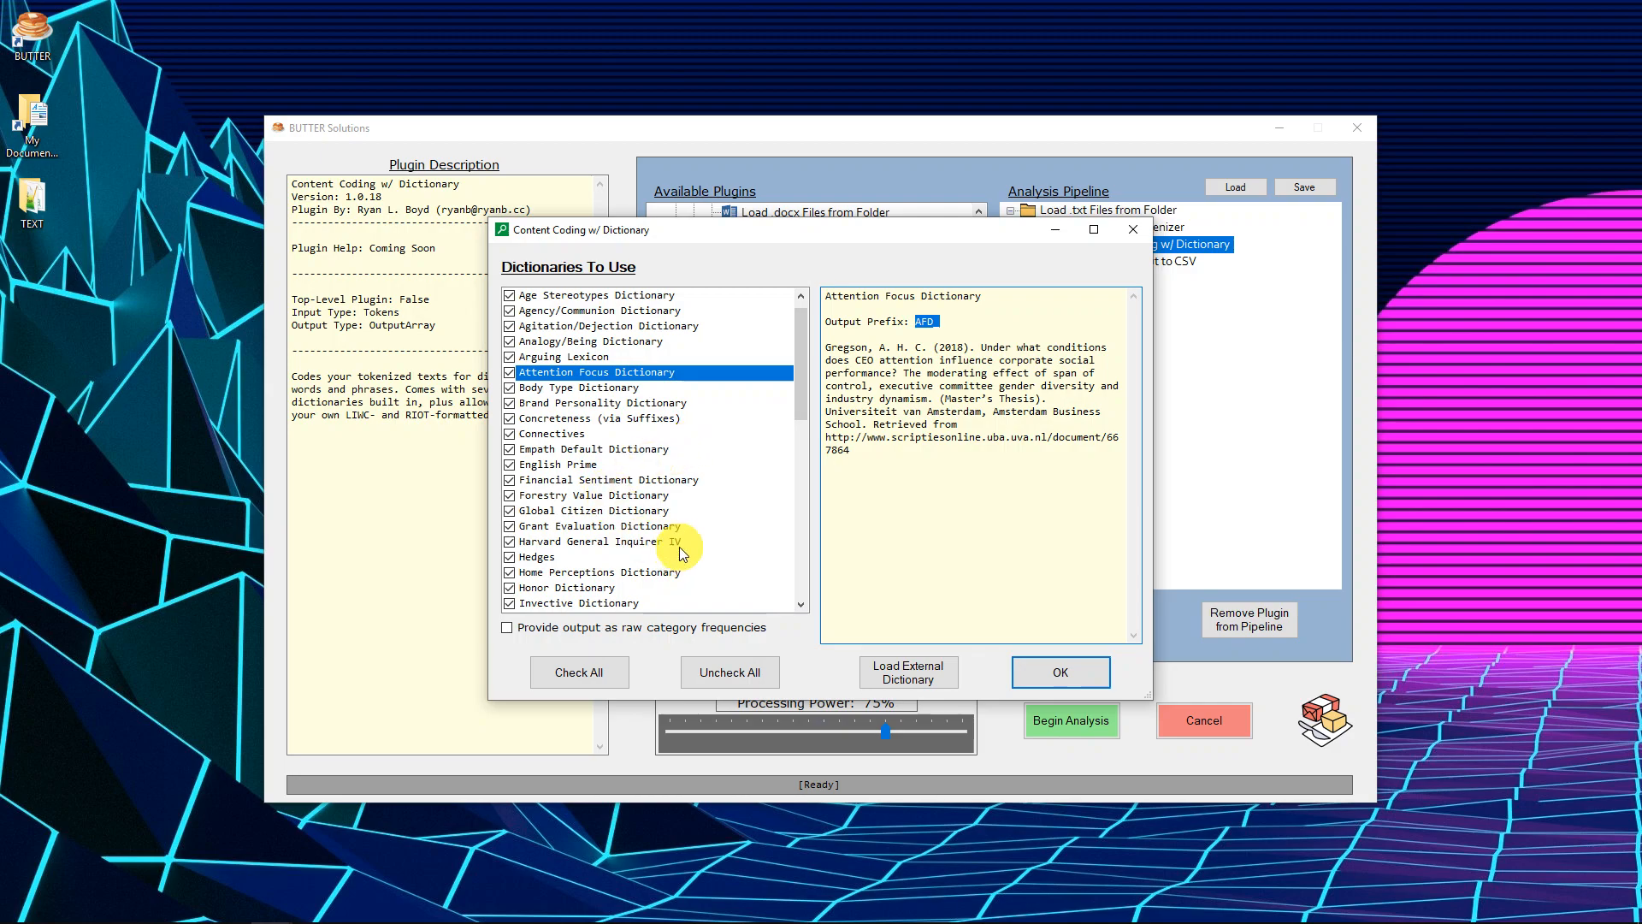
click(1044, 673)
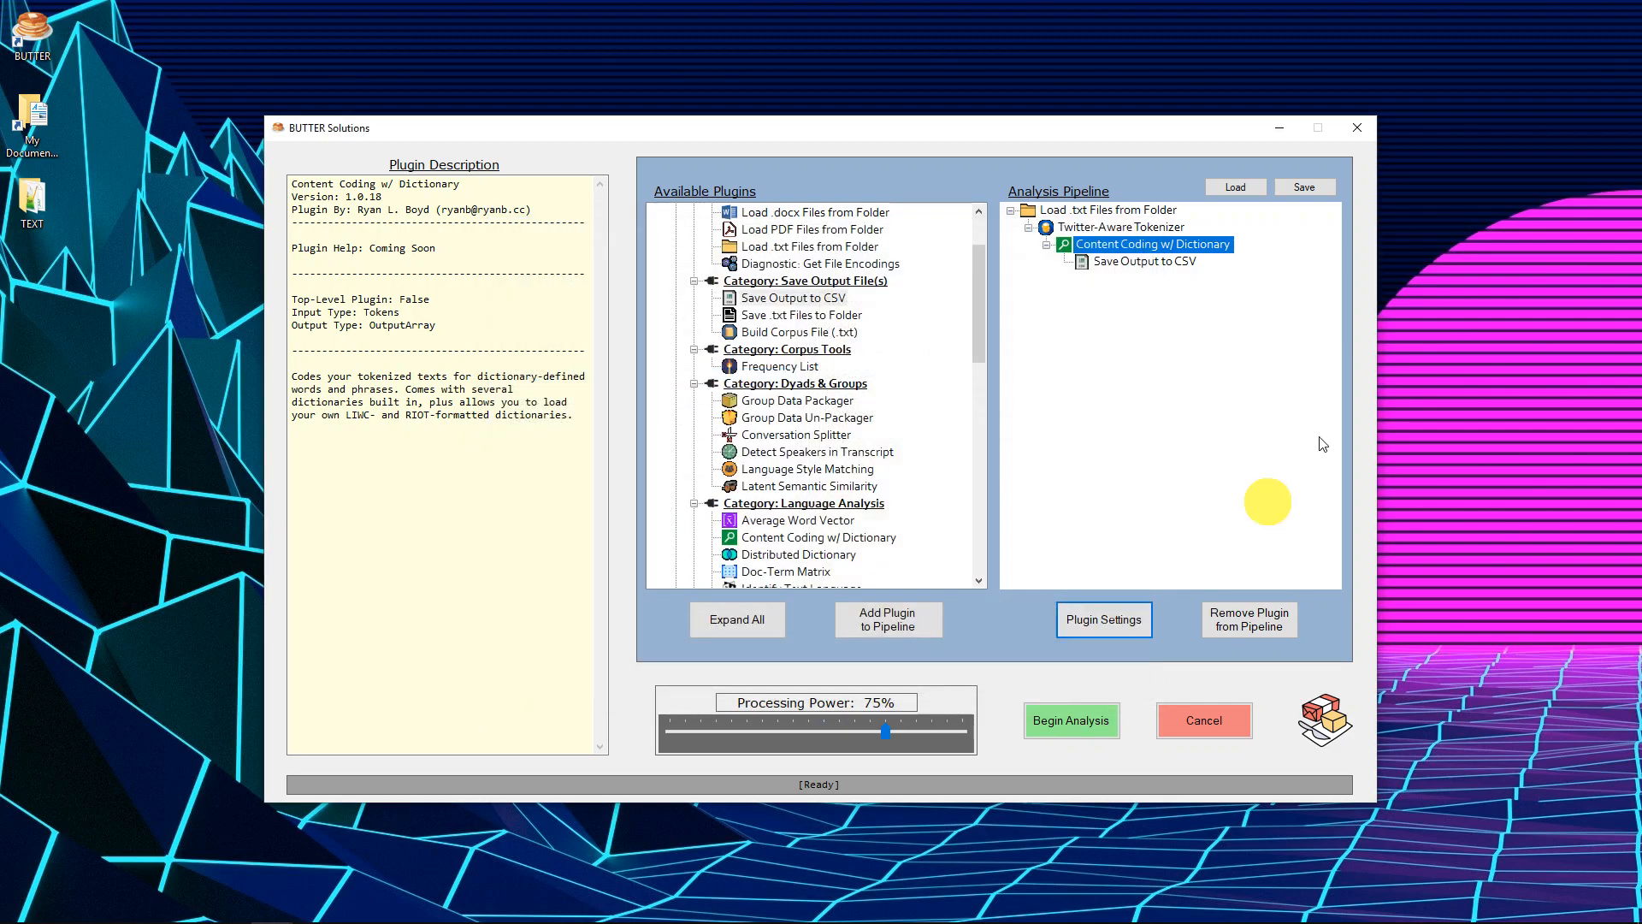
click(1114, 617)
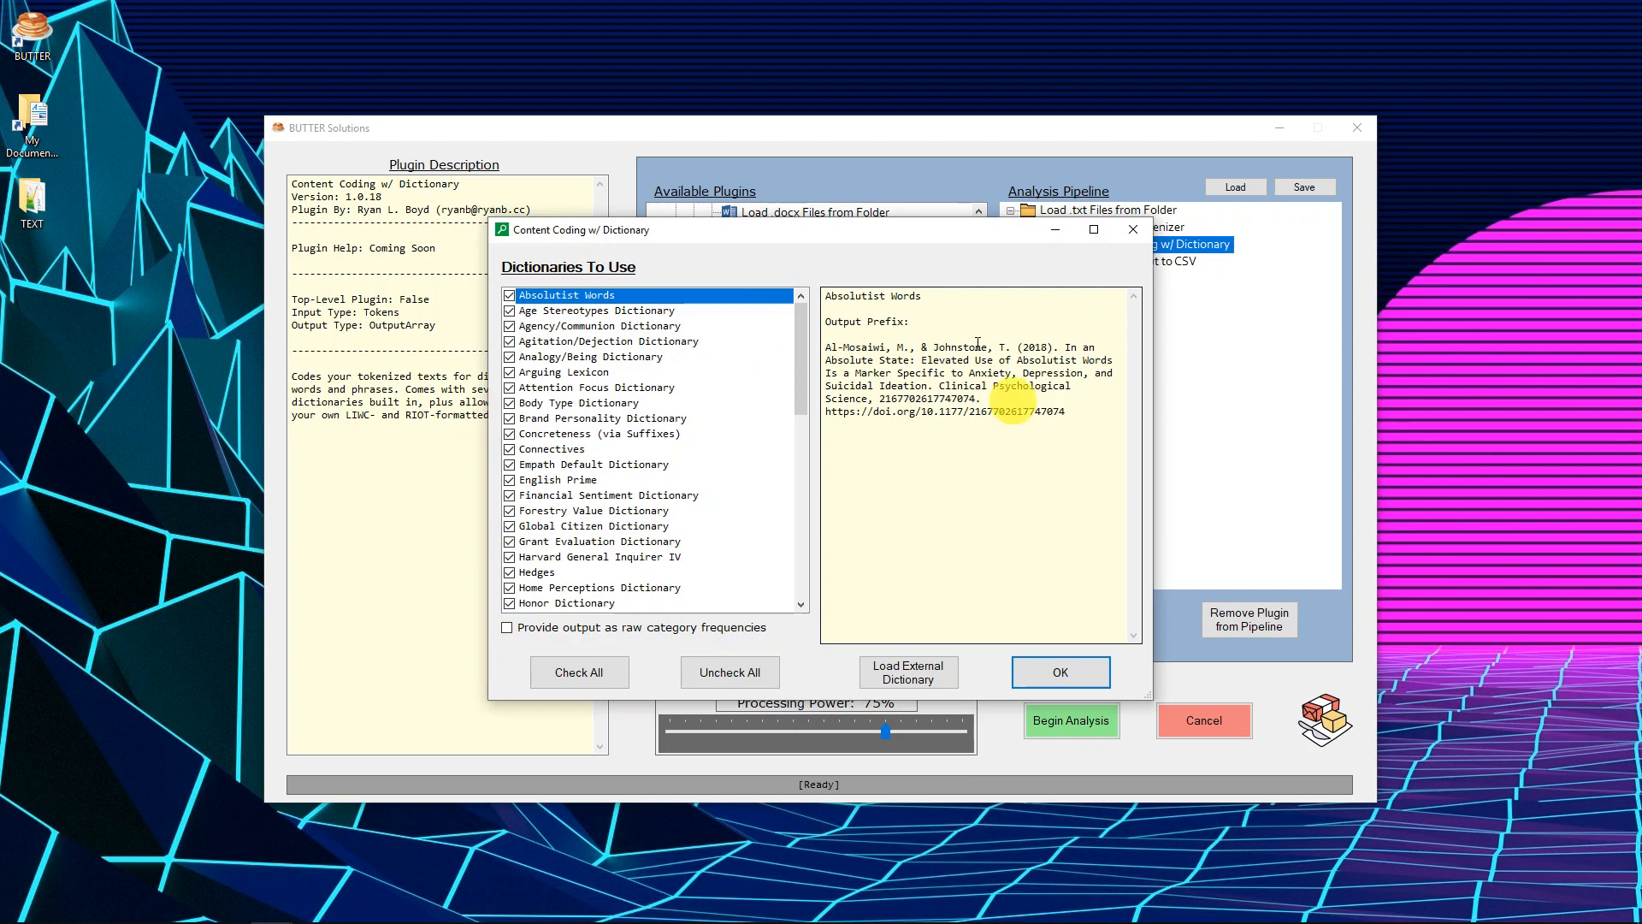
click(1049, 669)
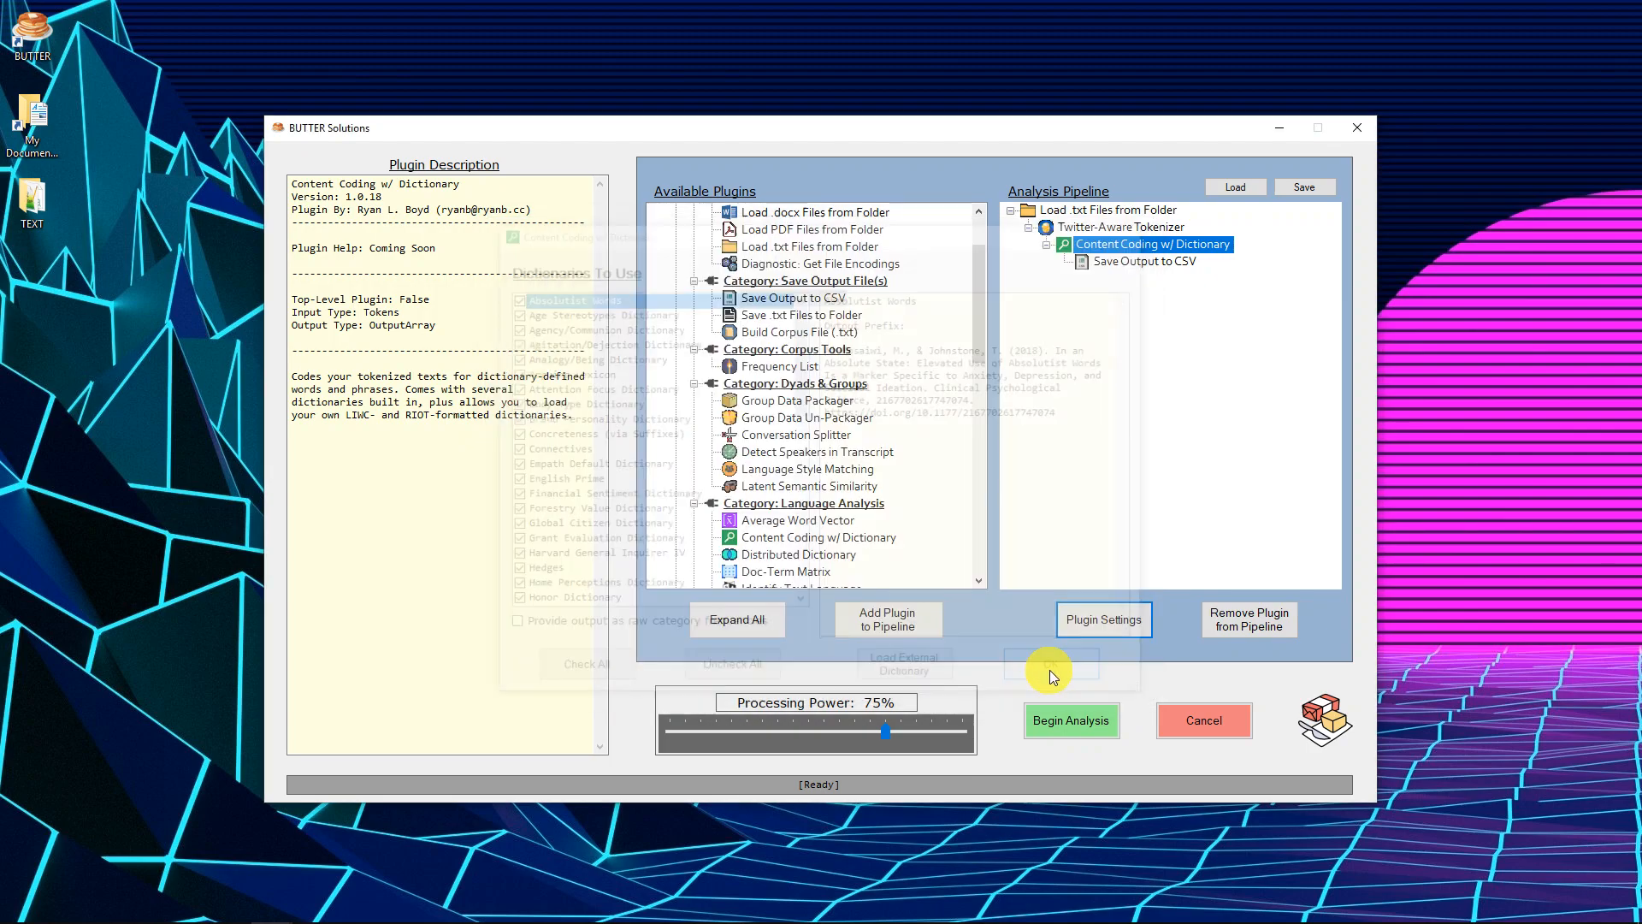
Step: Run the analysis pipeline and dismiss the completion message
click(1077, 722)
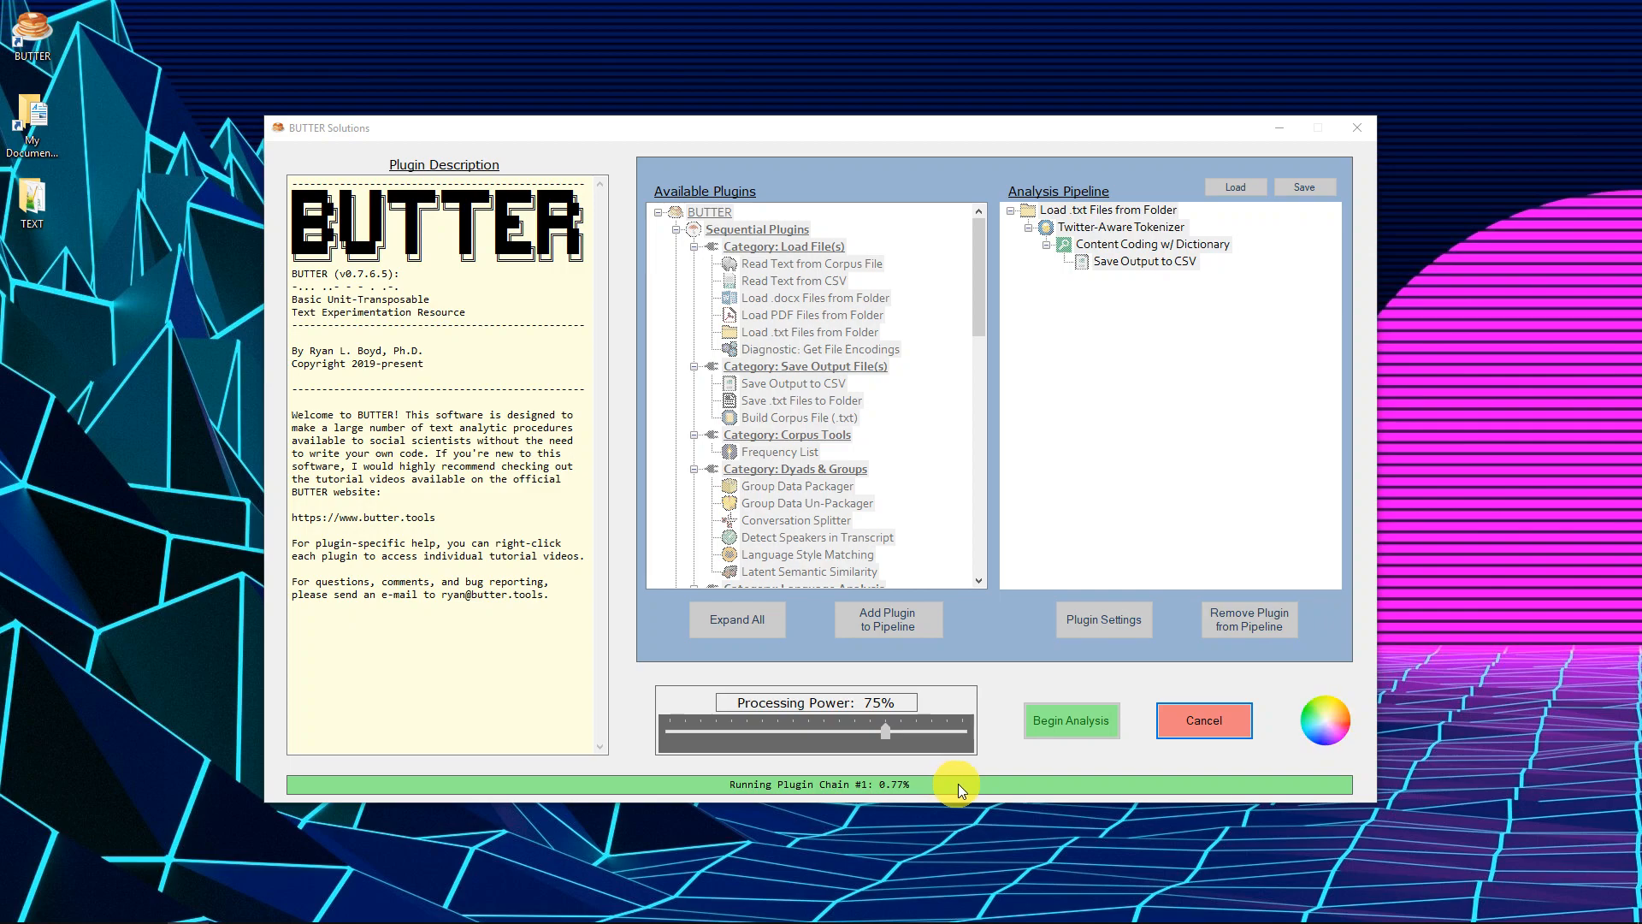
click(1192, 724)
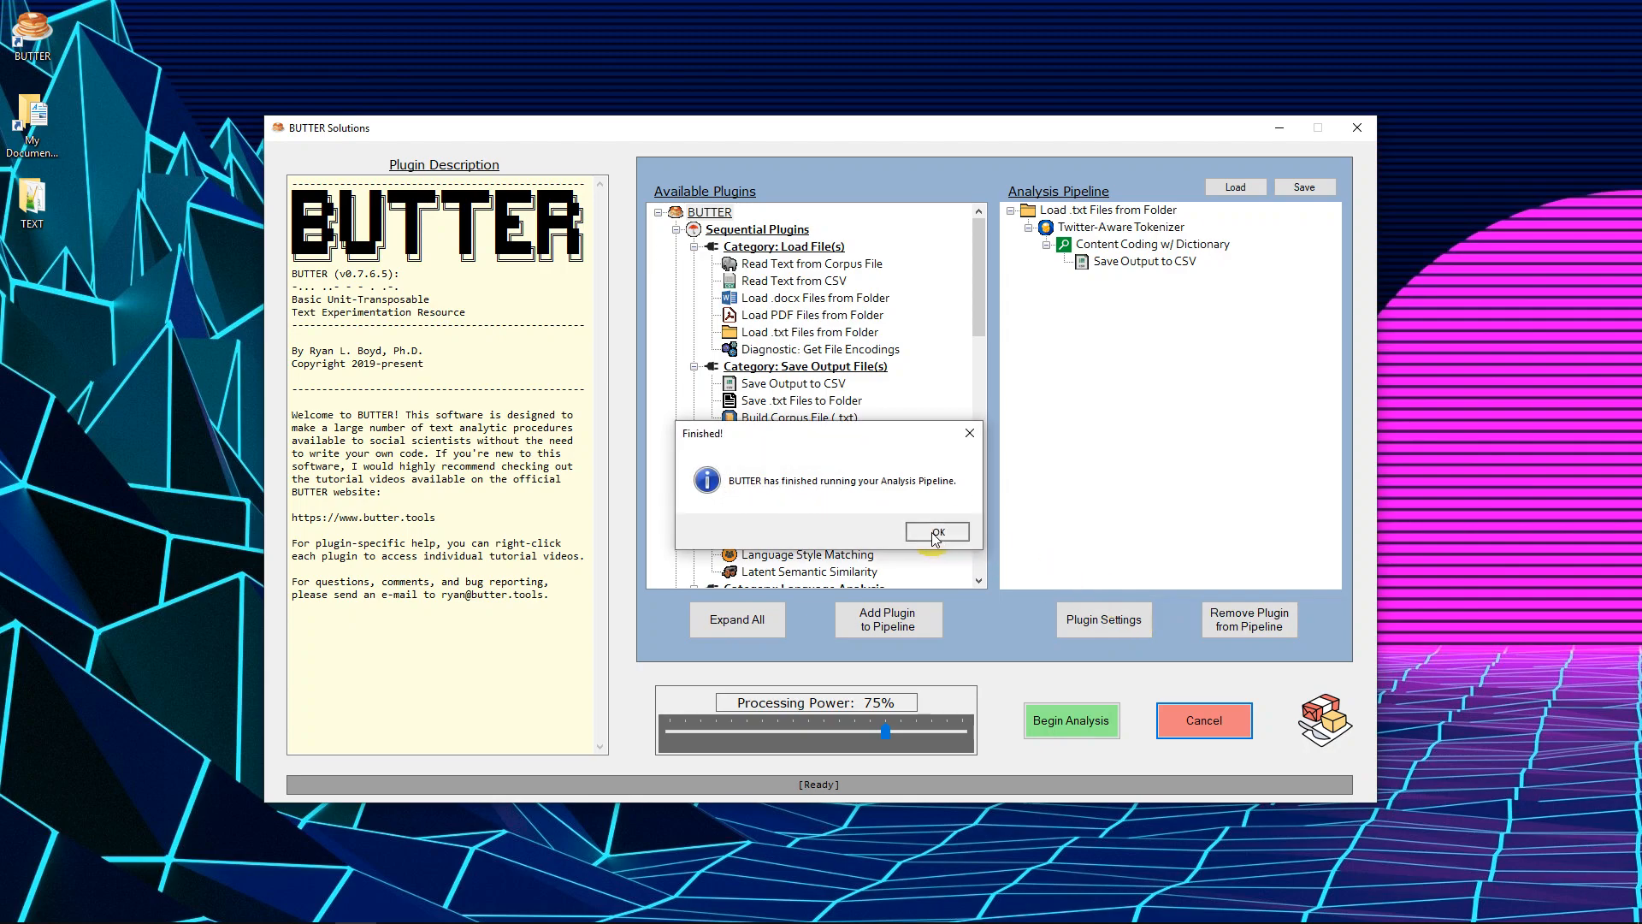
click(937, 532)
Step: In the Content Coding w/ Dictionary settings, deselect all dictionaries and enable only the Linguistic Category Model
click(1163, 244)
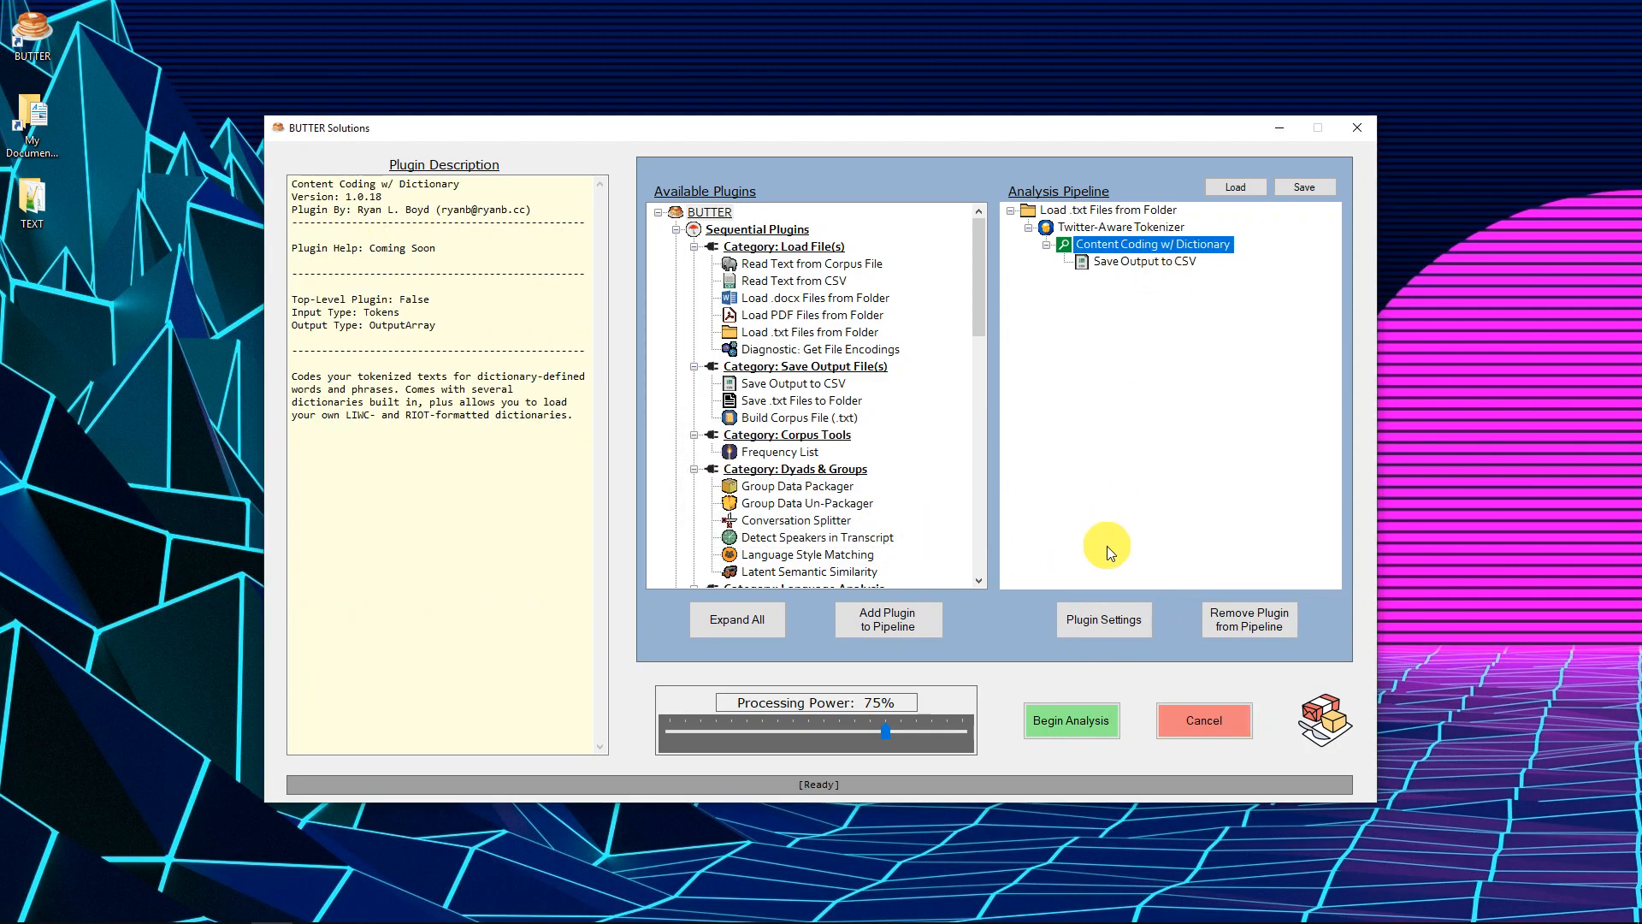
click(1097, 627)
drag(809, 321, 787, 537)
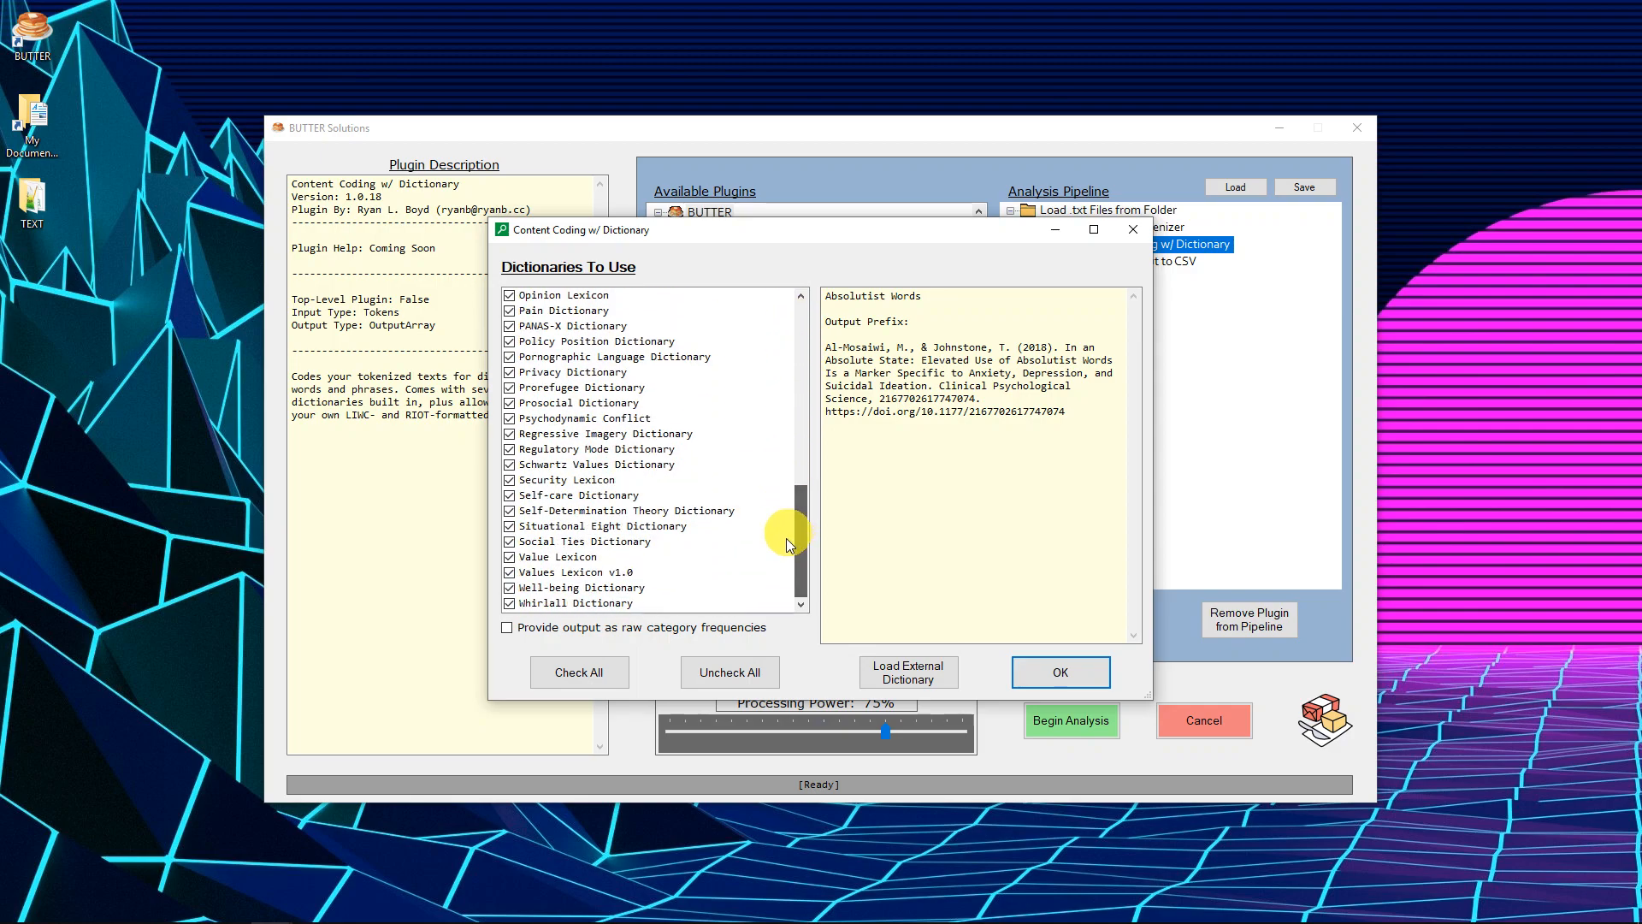
click(736, 674)
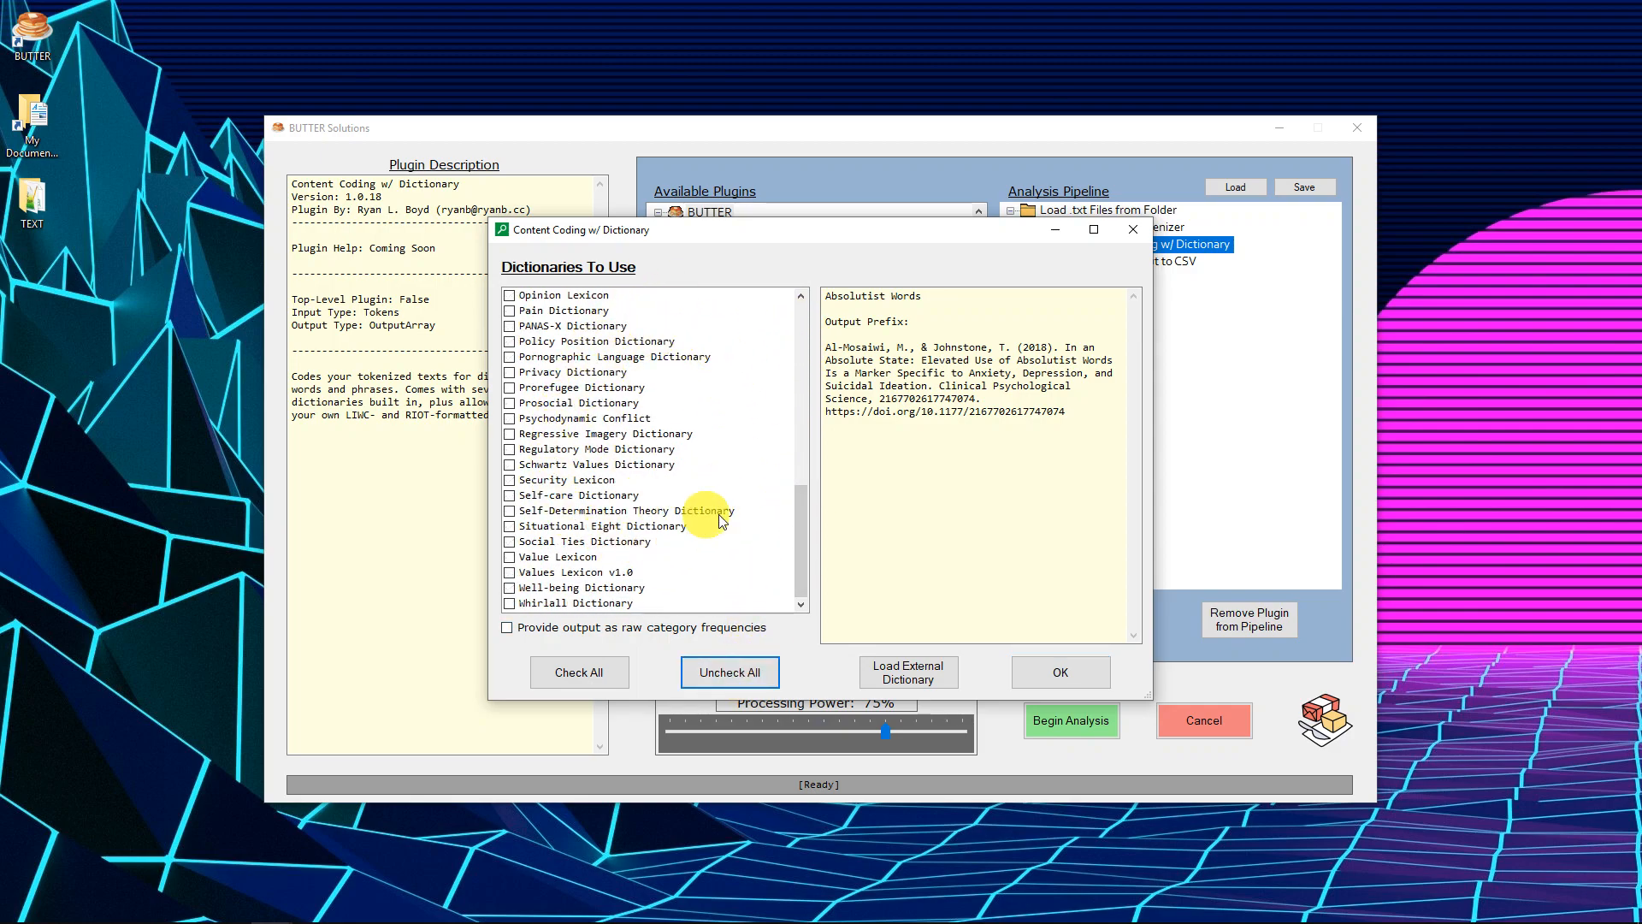
drag(804, 513, 803, 428)
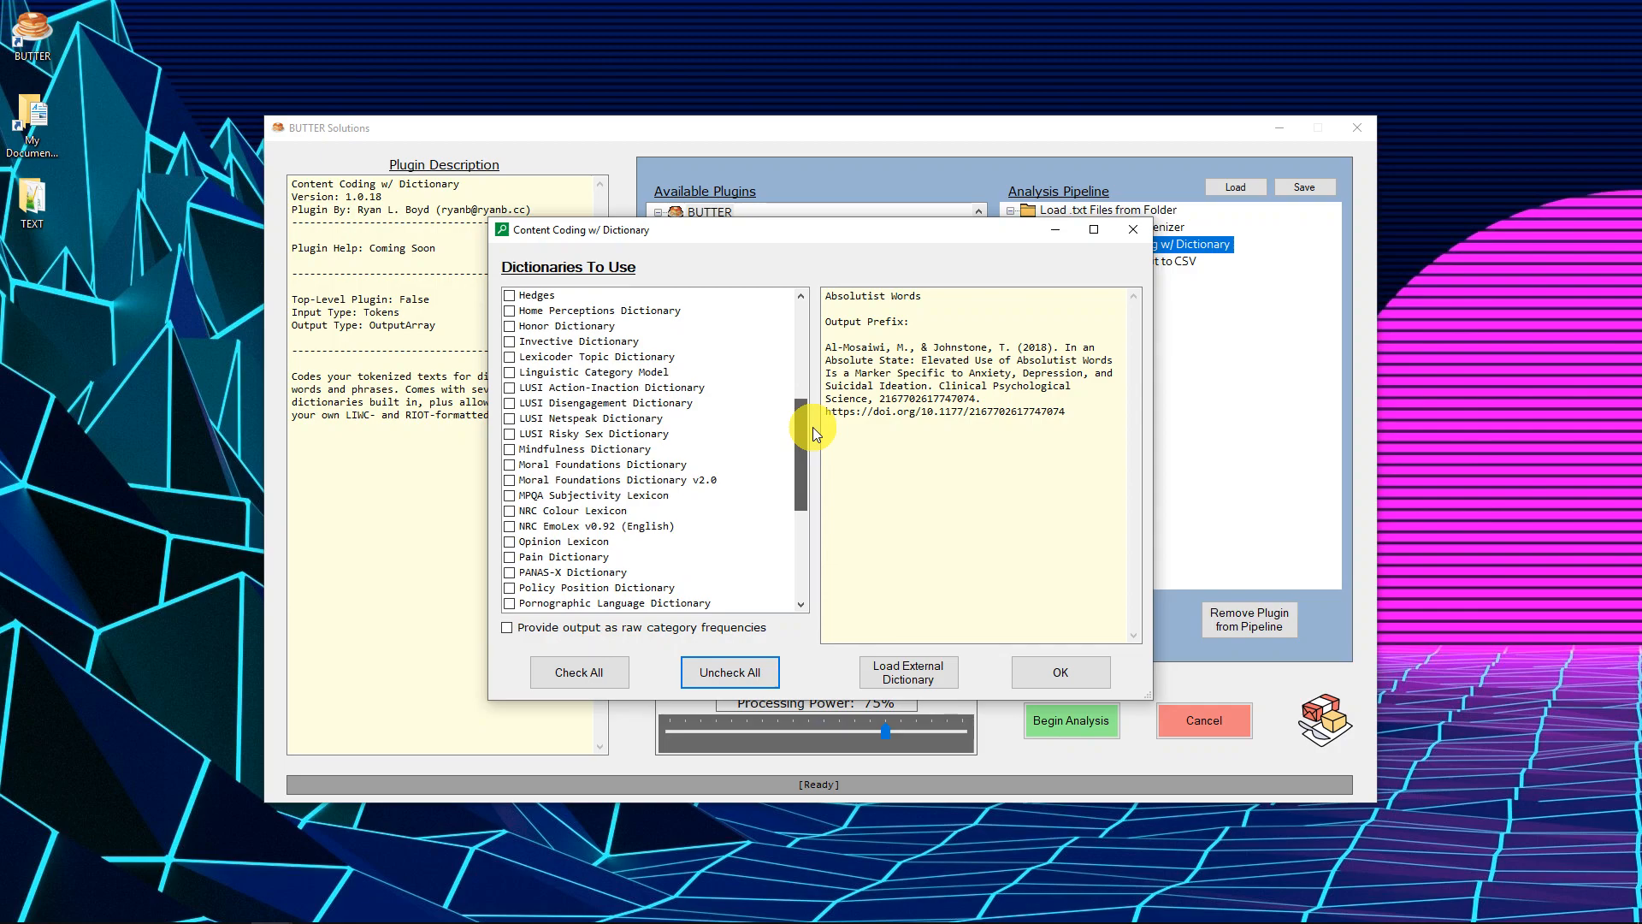
click(511, 374)
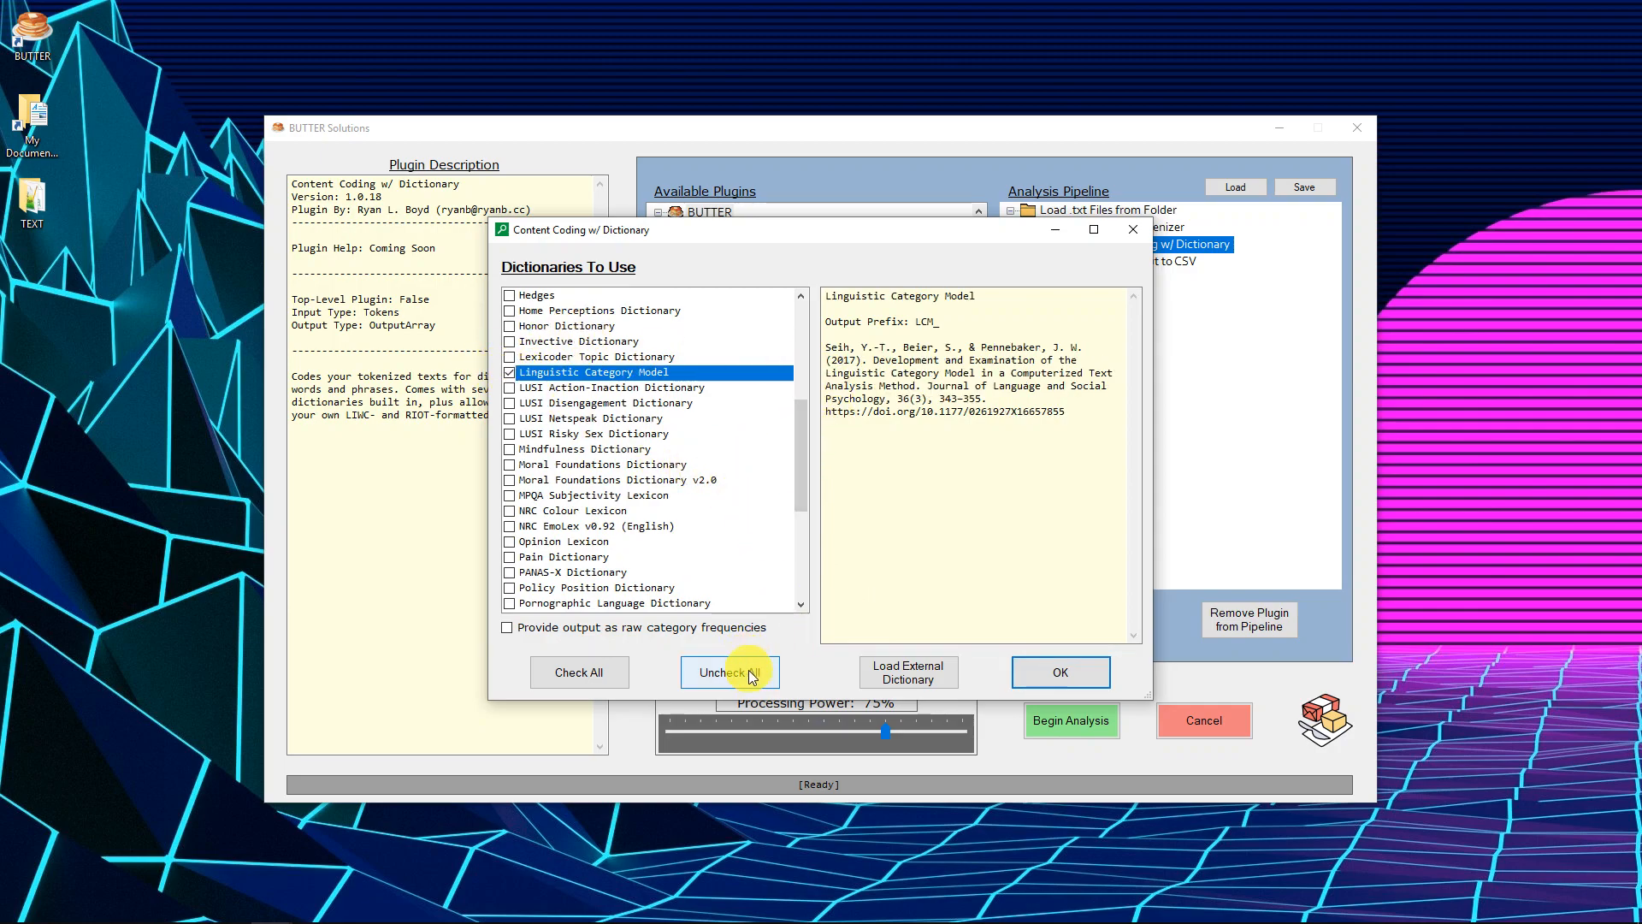
Step: Enable all the dictionaries again and accept the Content Coding plugin settings
click(579, 672)
click(1045, 668)
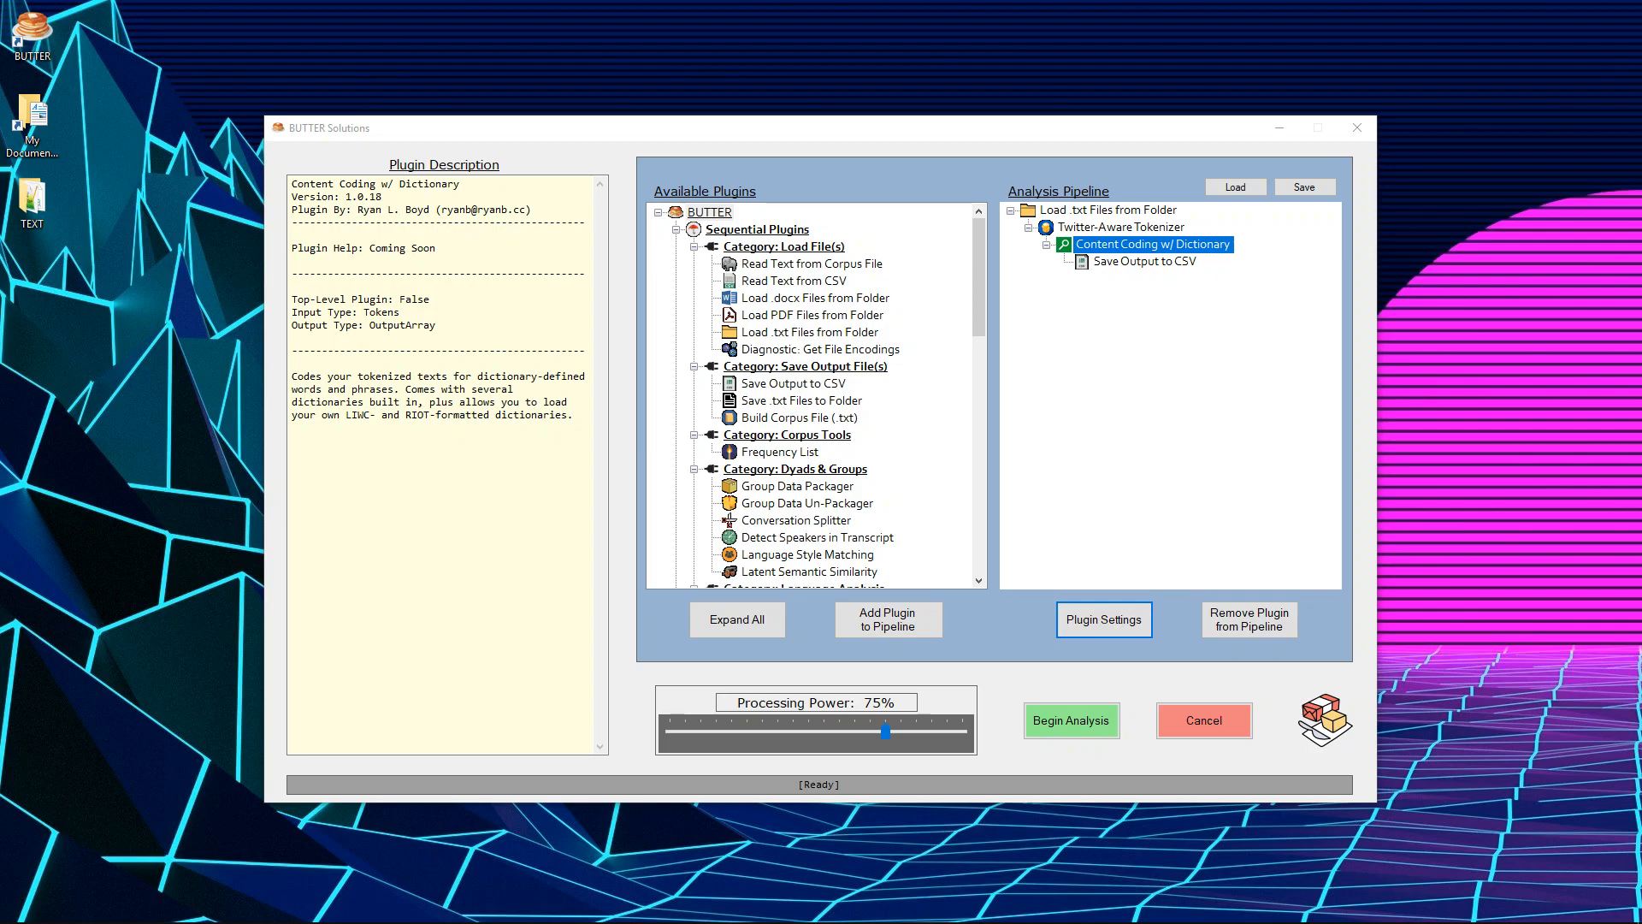
Step: Switch to "BUTTER-CSVOutput - Content Coding Output.csv" in Excel and inspect the text file names in the TextID column
drag(1641, 219, 934, 0)
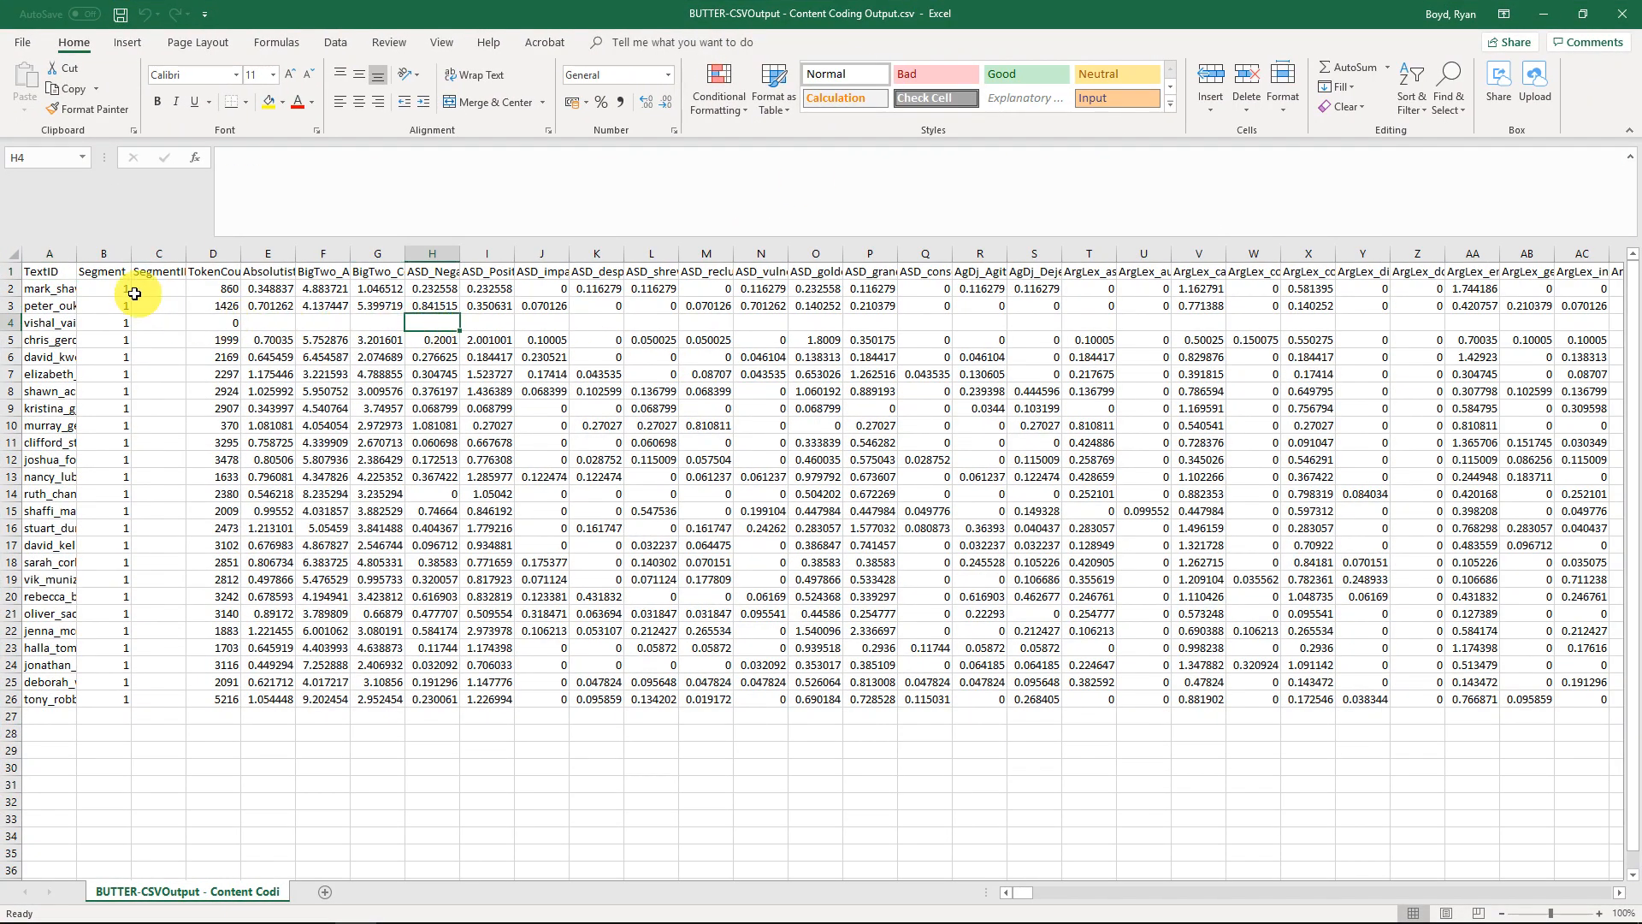
drag(45, 288, 37, 693)
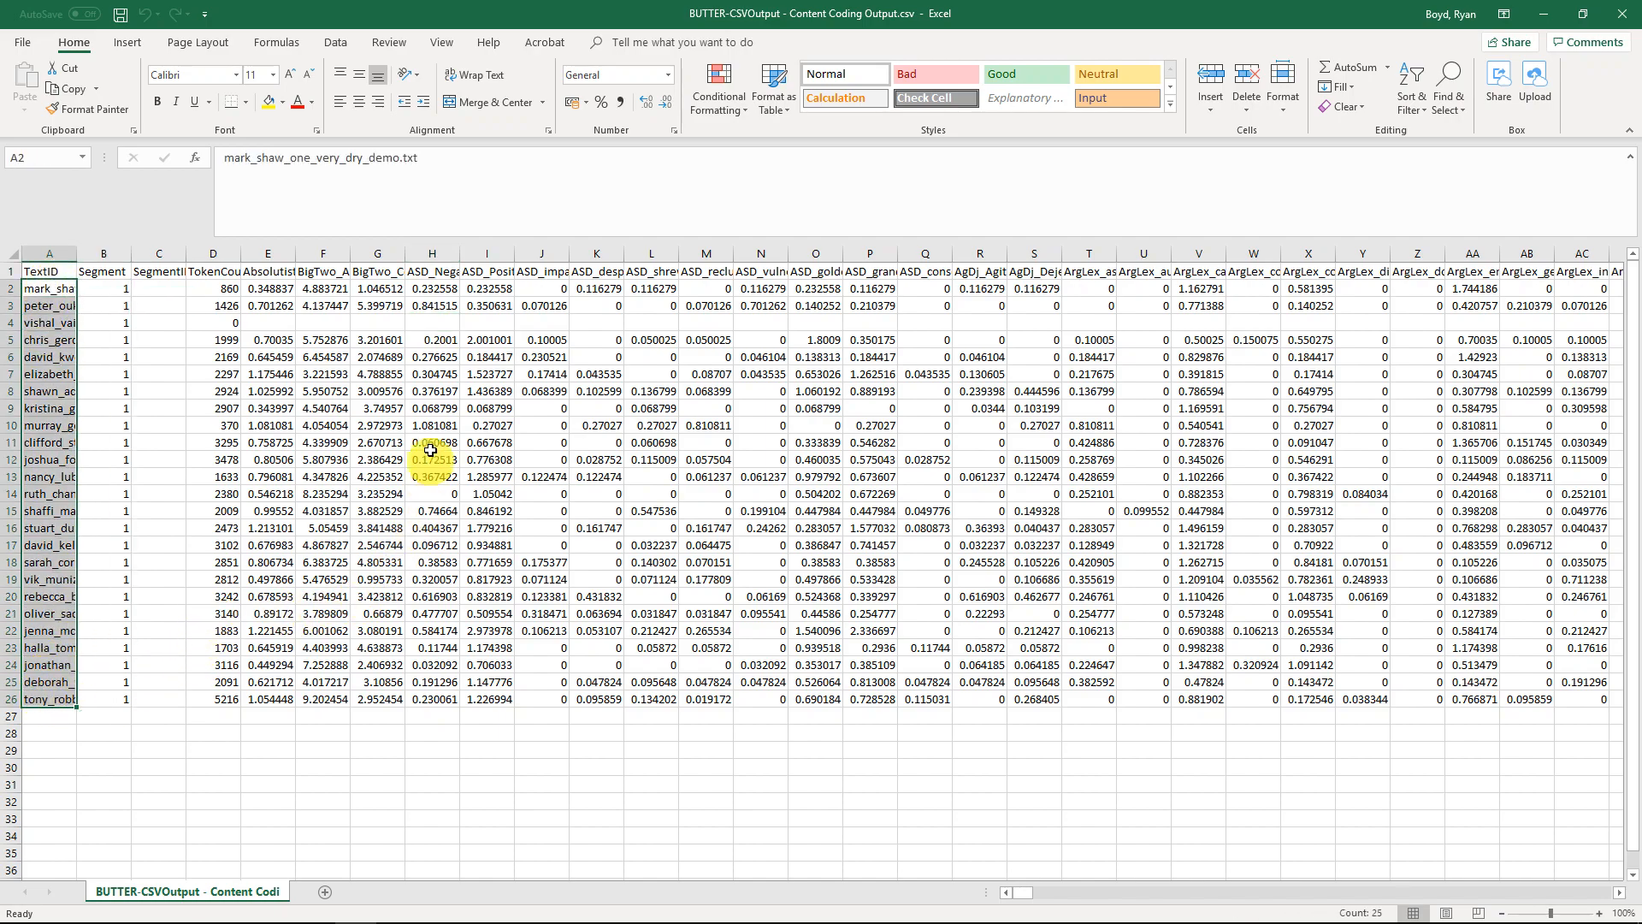
click(377, 303)
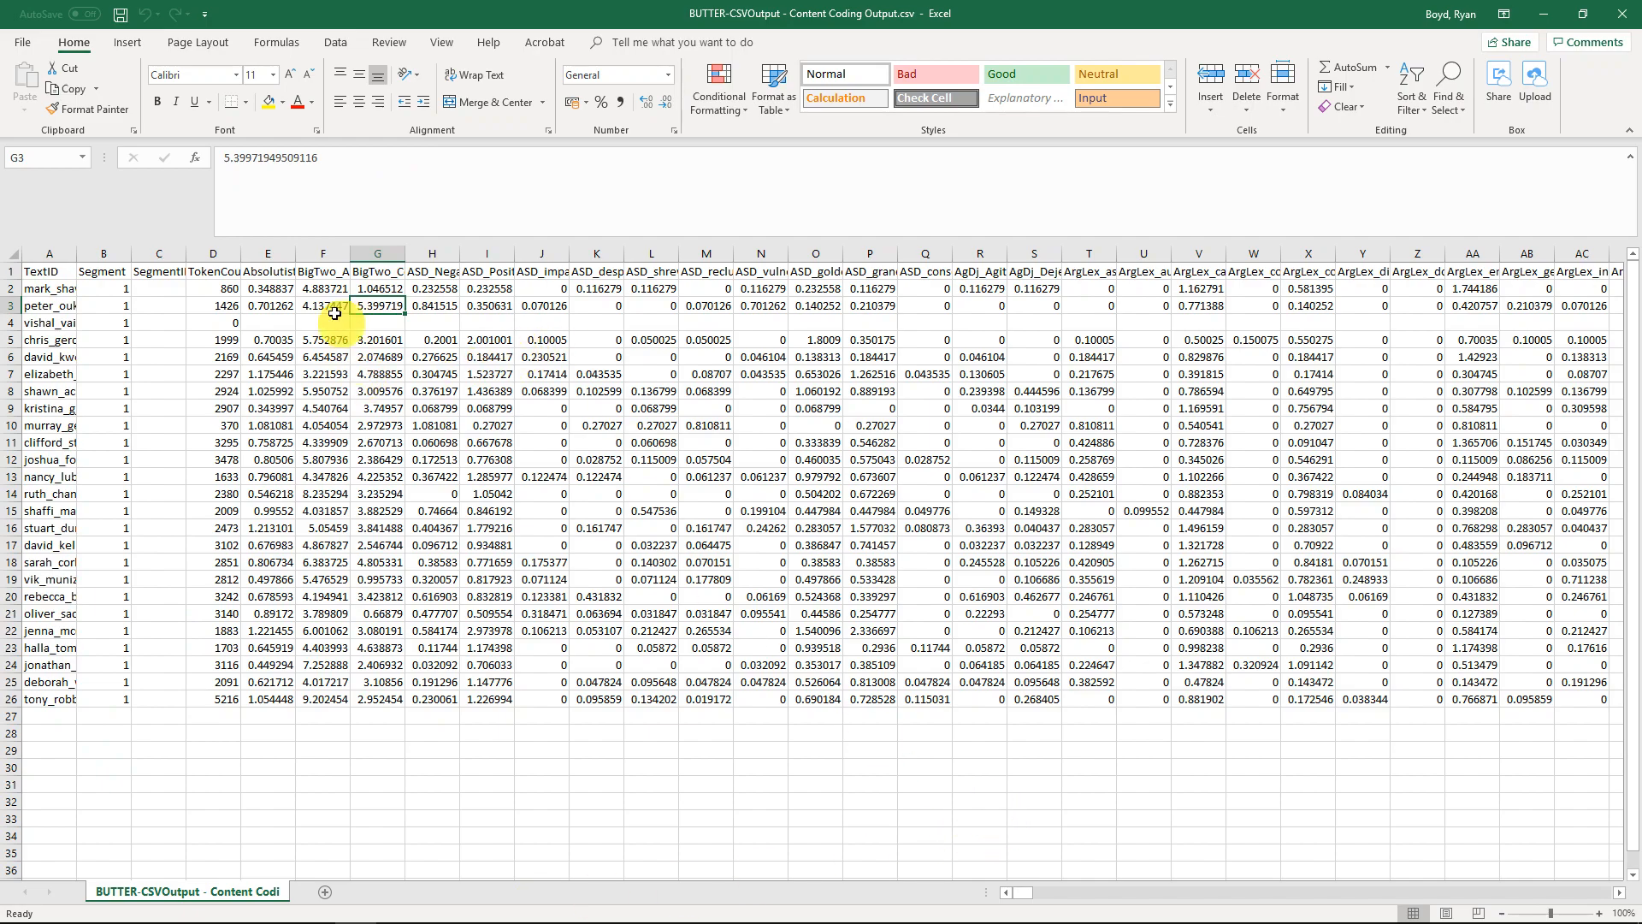
Step: Examine the dictionary category headers from Absolutist through the last output column, and return to the Absolutist header
click(279, 273)
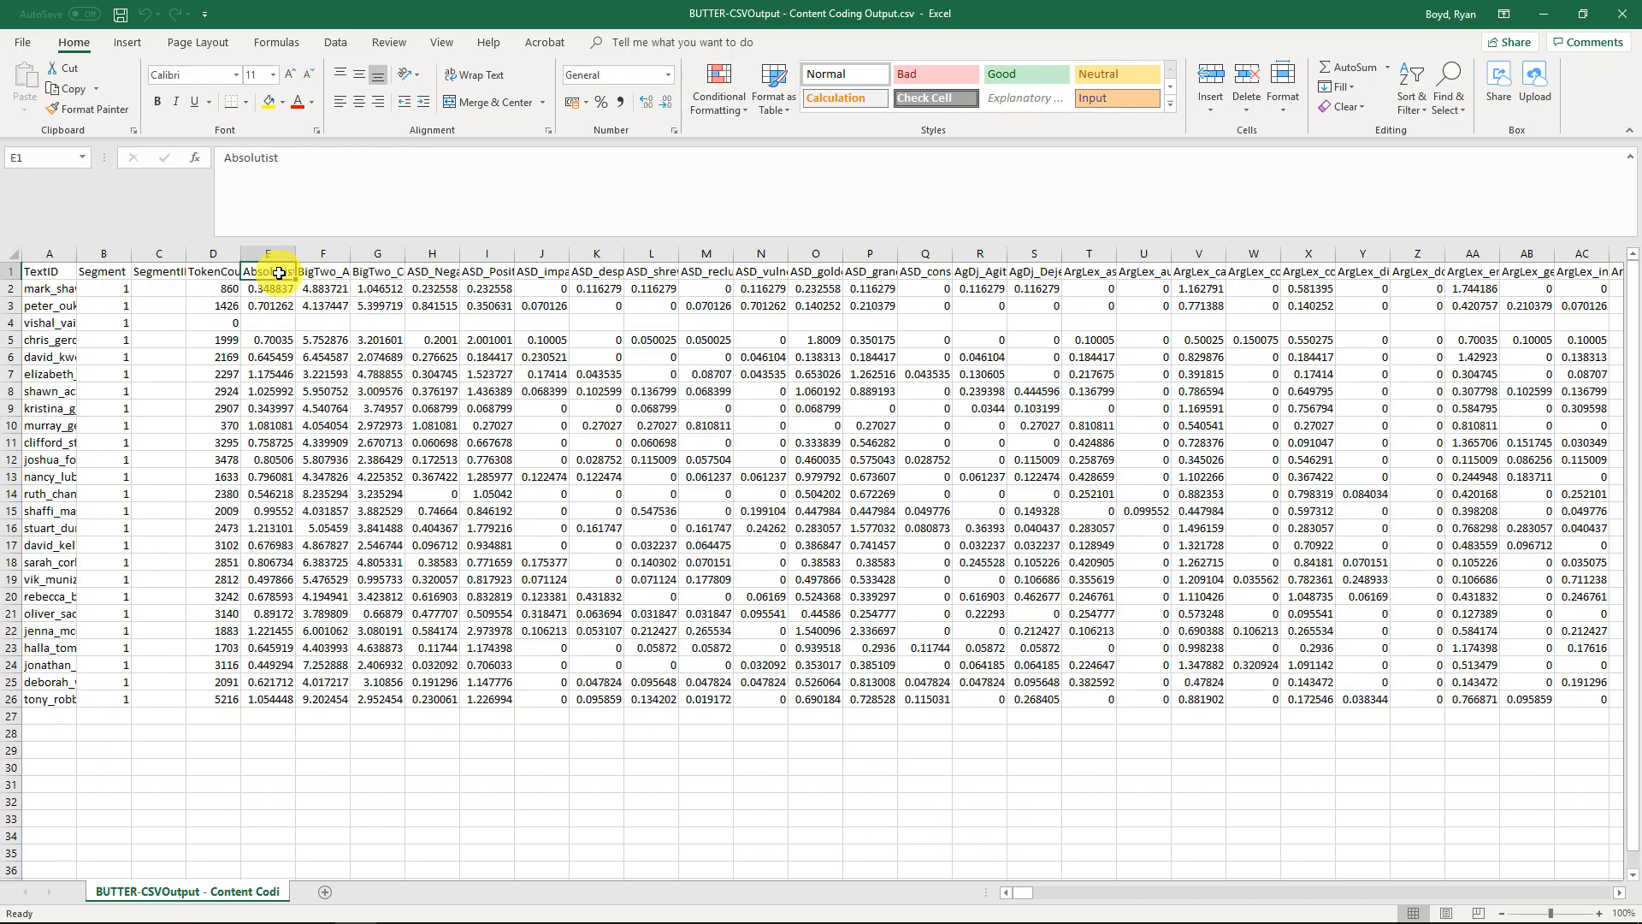
key(ctrl+shift+Right)
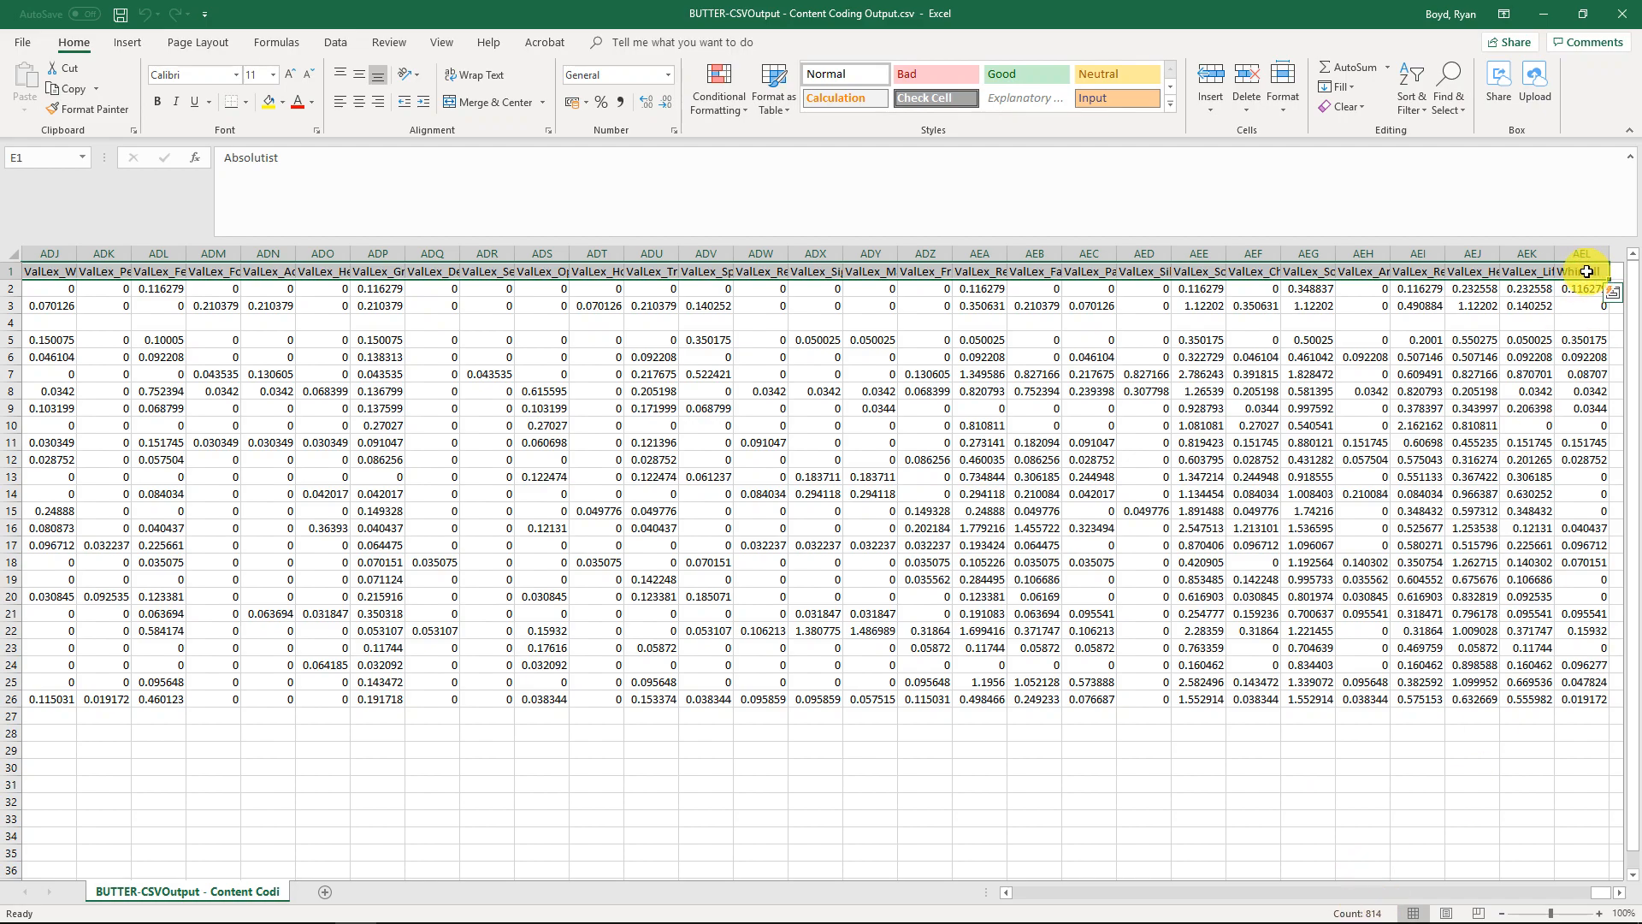
click(902, 272)
key(Home)
key(Right)
key(Right)
key(Right)
key(Right)
key(Left)
key(Right)
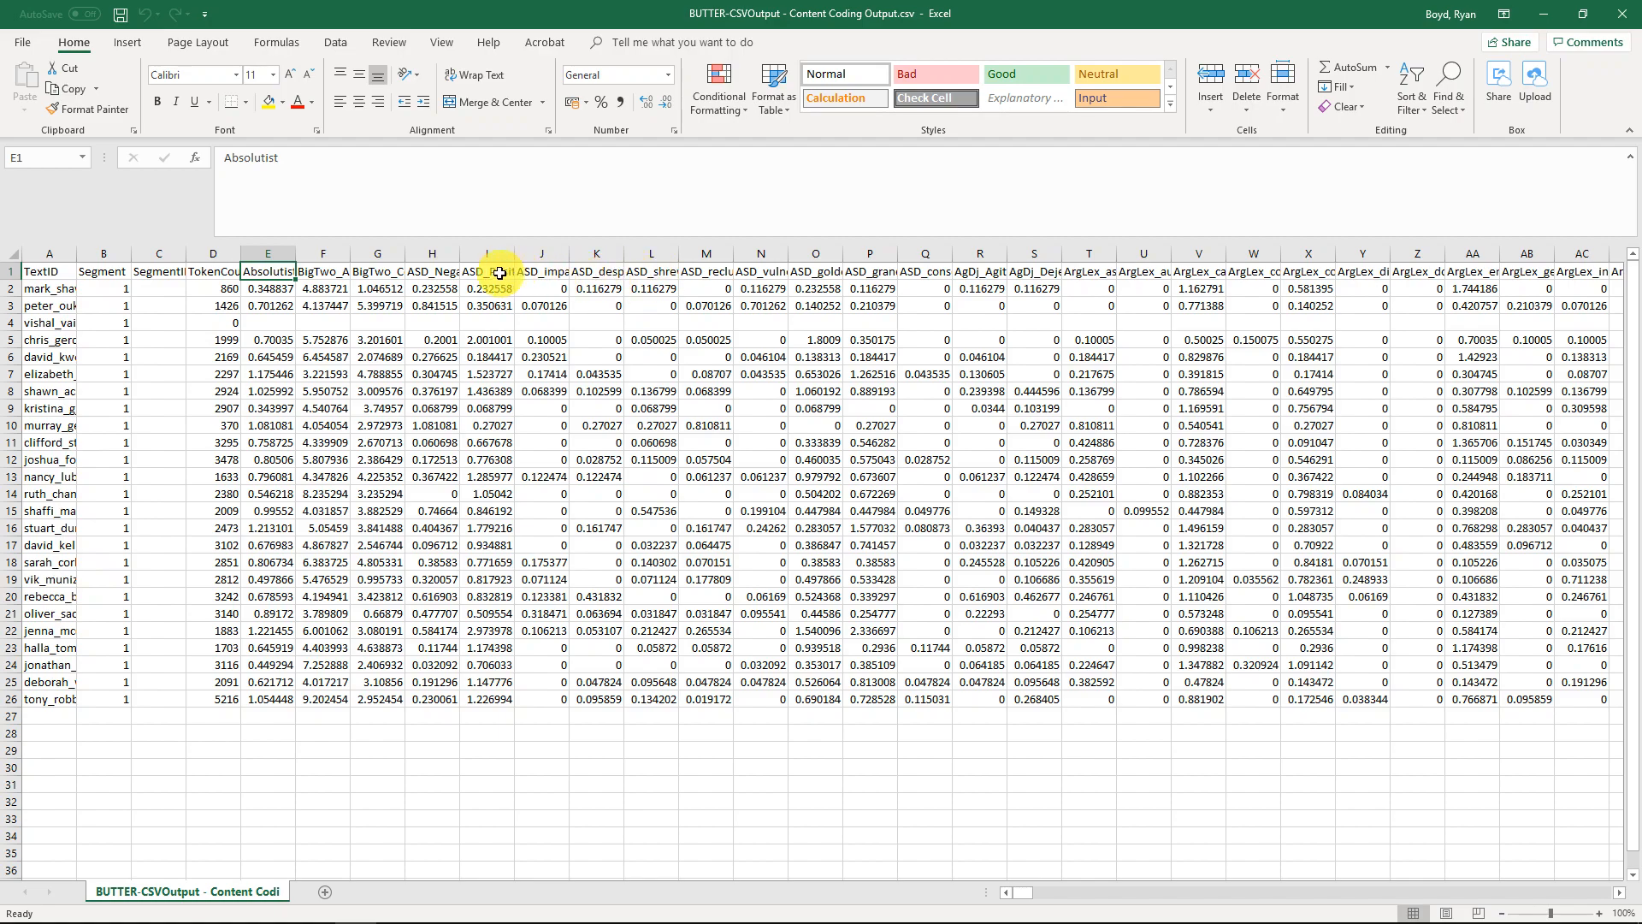
Step: Compare the two BigTwo category headers in cells F1 and G1
click(380, 272)
click(337, 272)
click(362, 272)
click(333, 272)
click(366, 272)
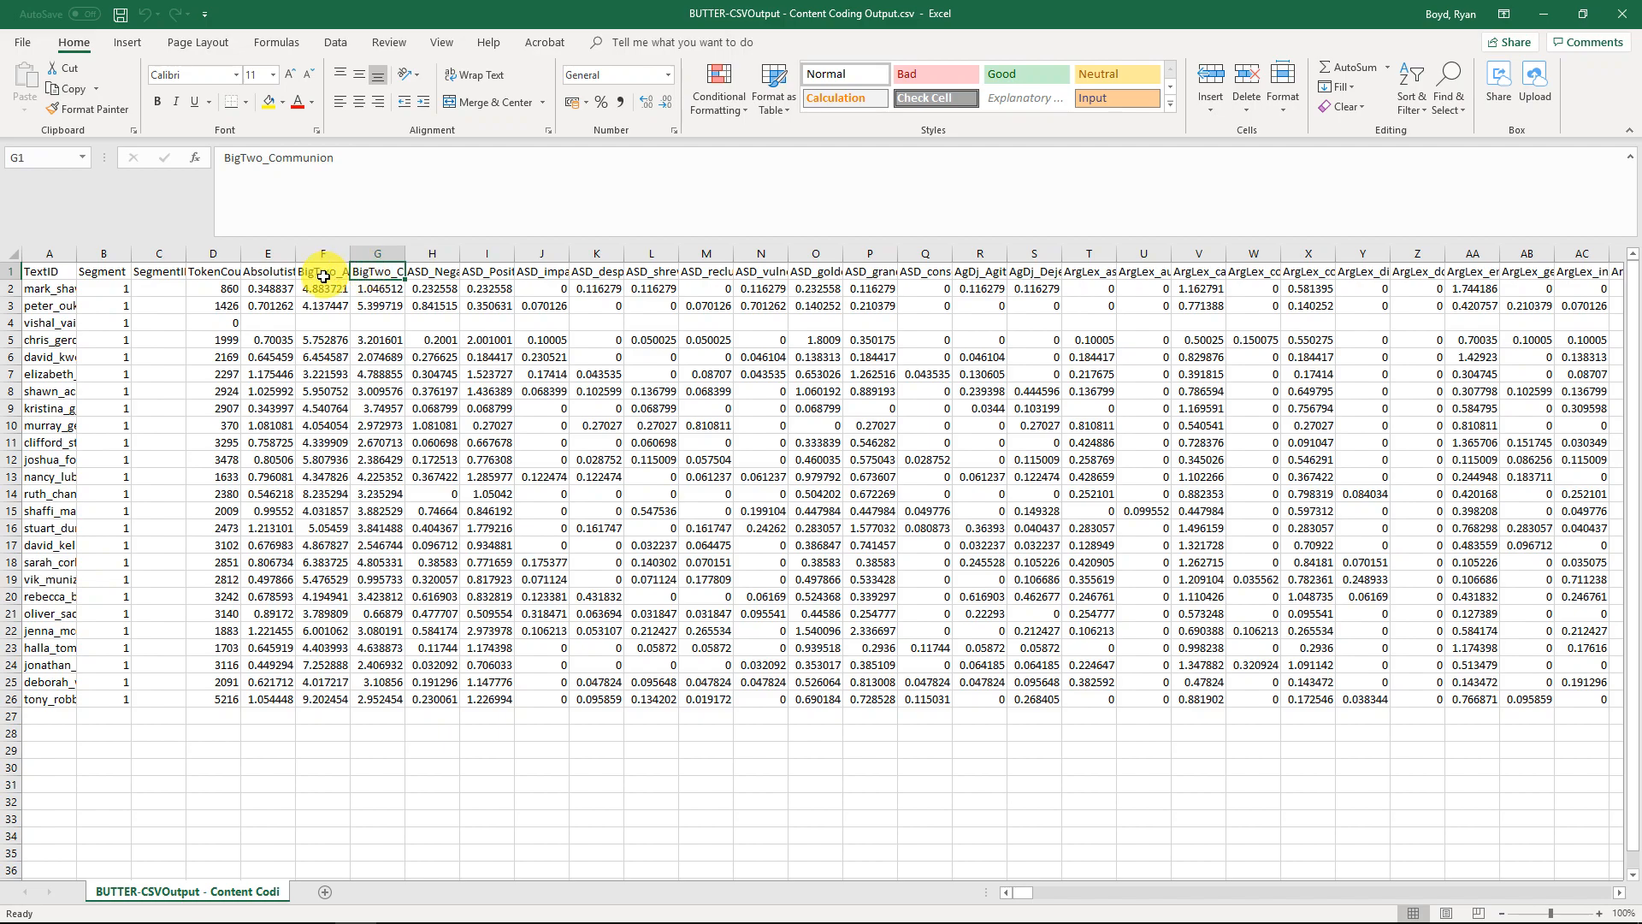
Step: Switch to BUTTER, reopen the Content Coding w/ Dictionary settings, and inspect the Body Type Dictionary's references and output prefix
click(335, 907)
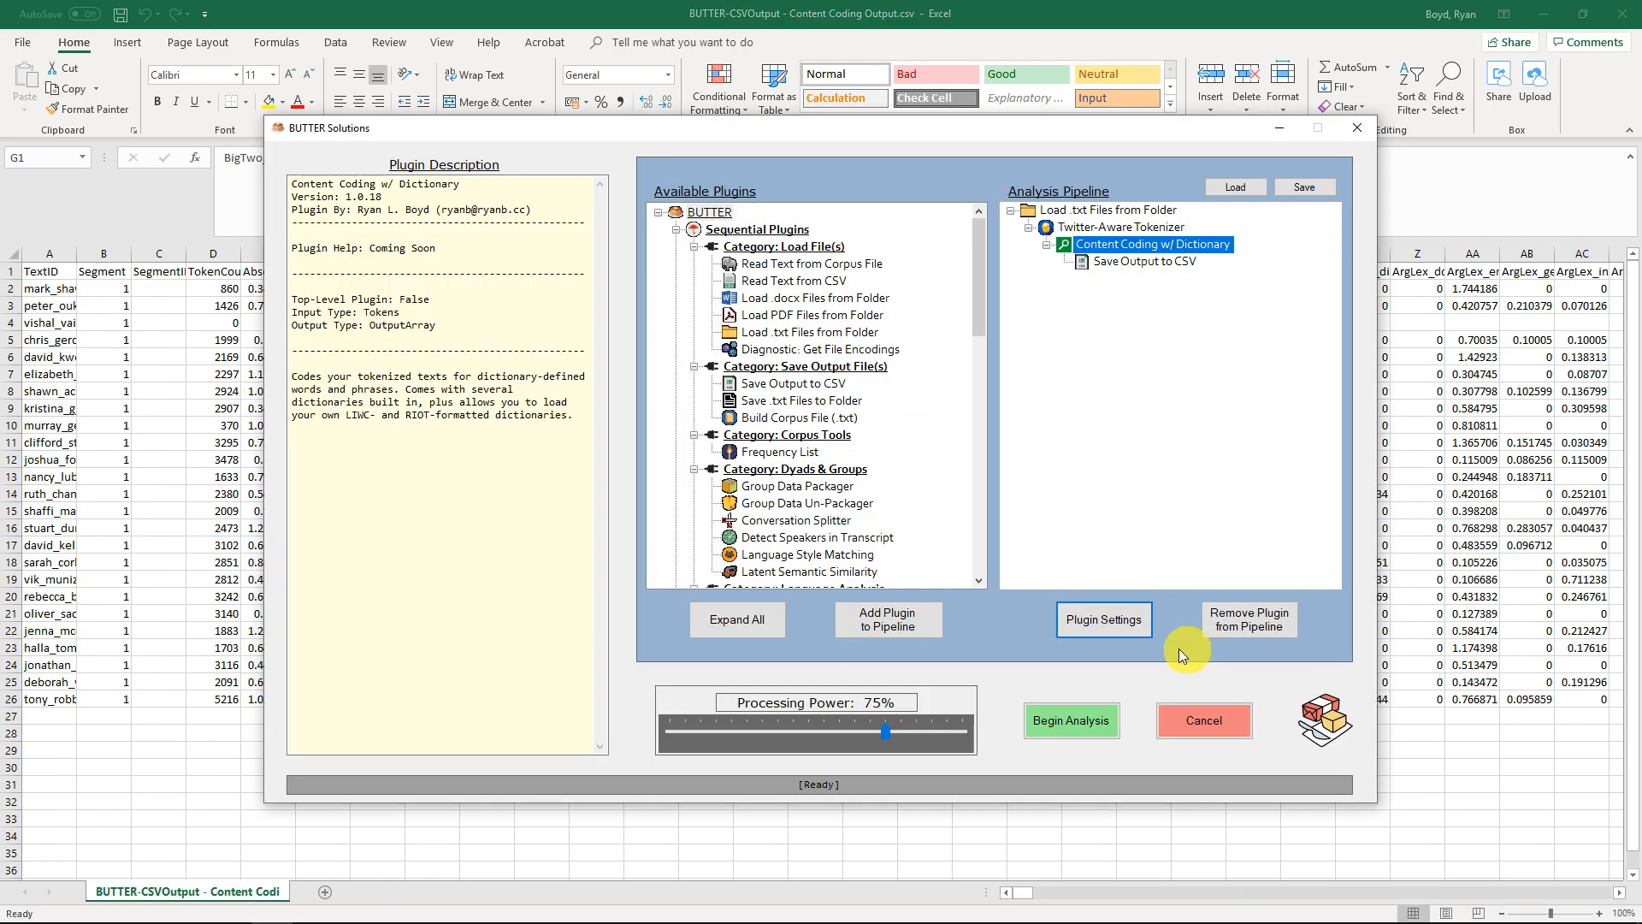
click(1104, 617)
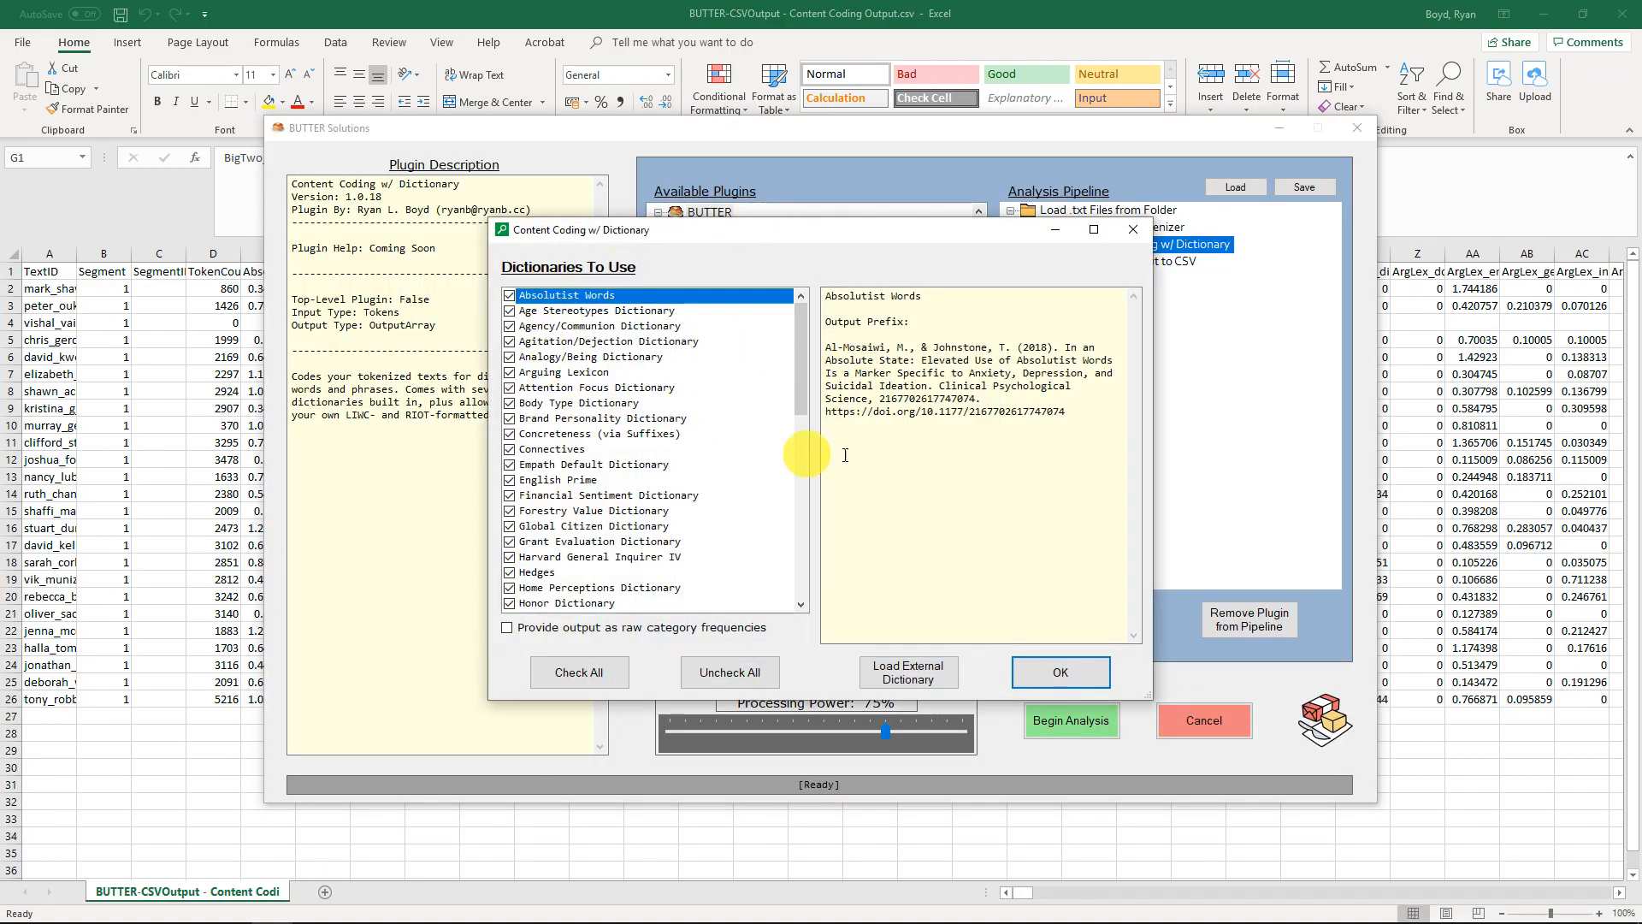
click(564, 404)
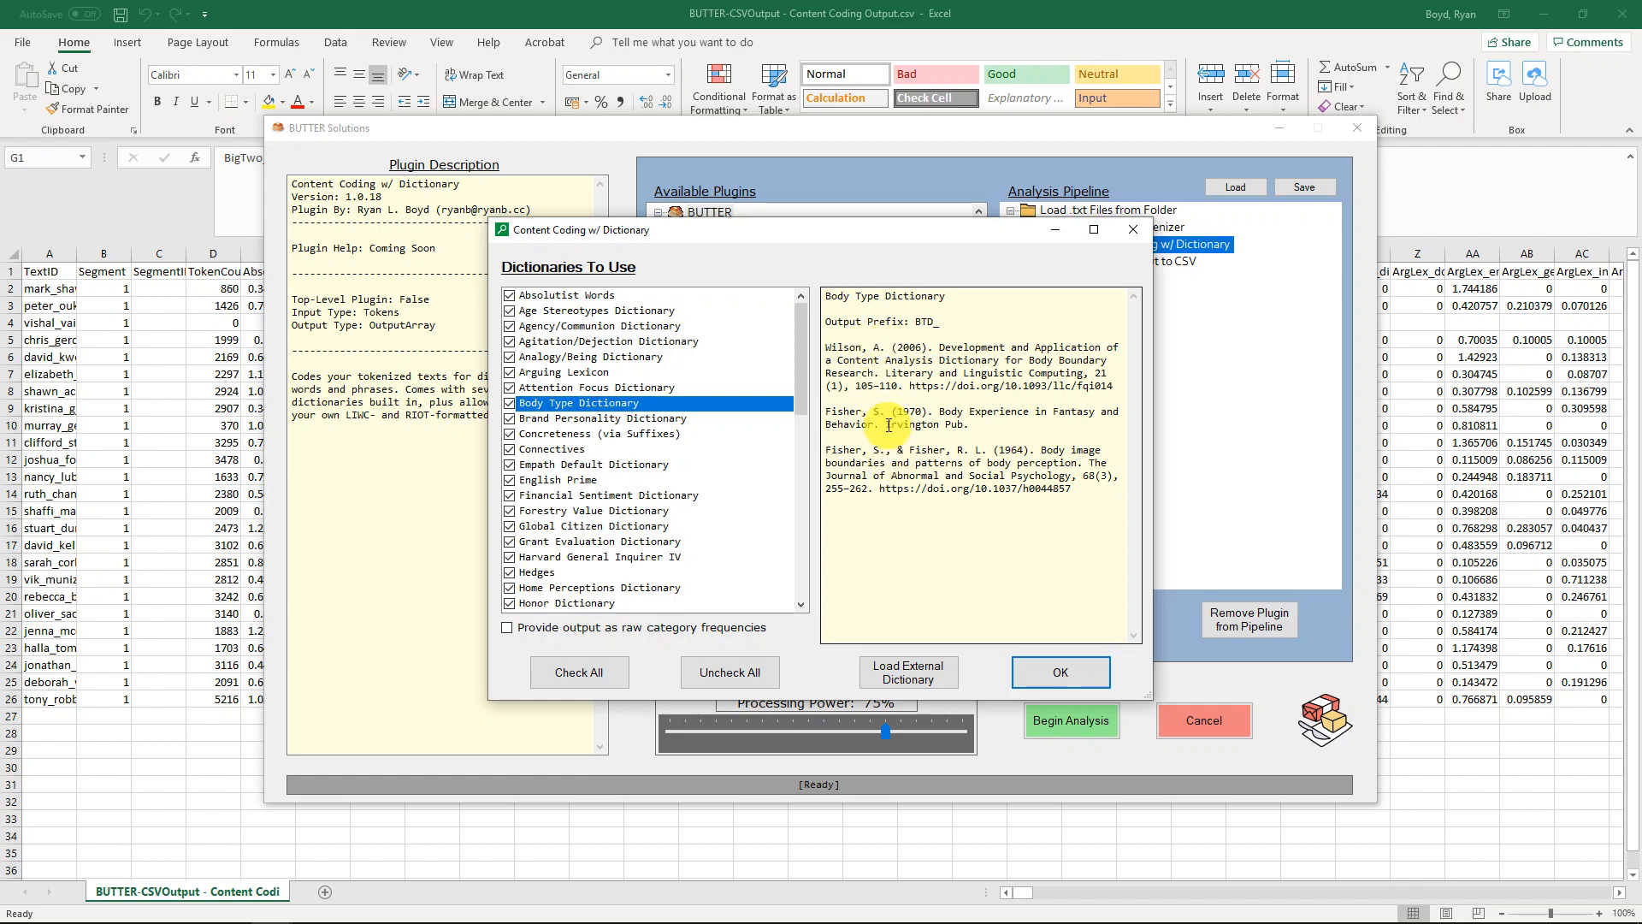
drag(886, 413, 817, 412)
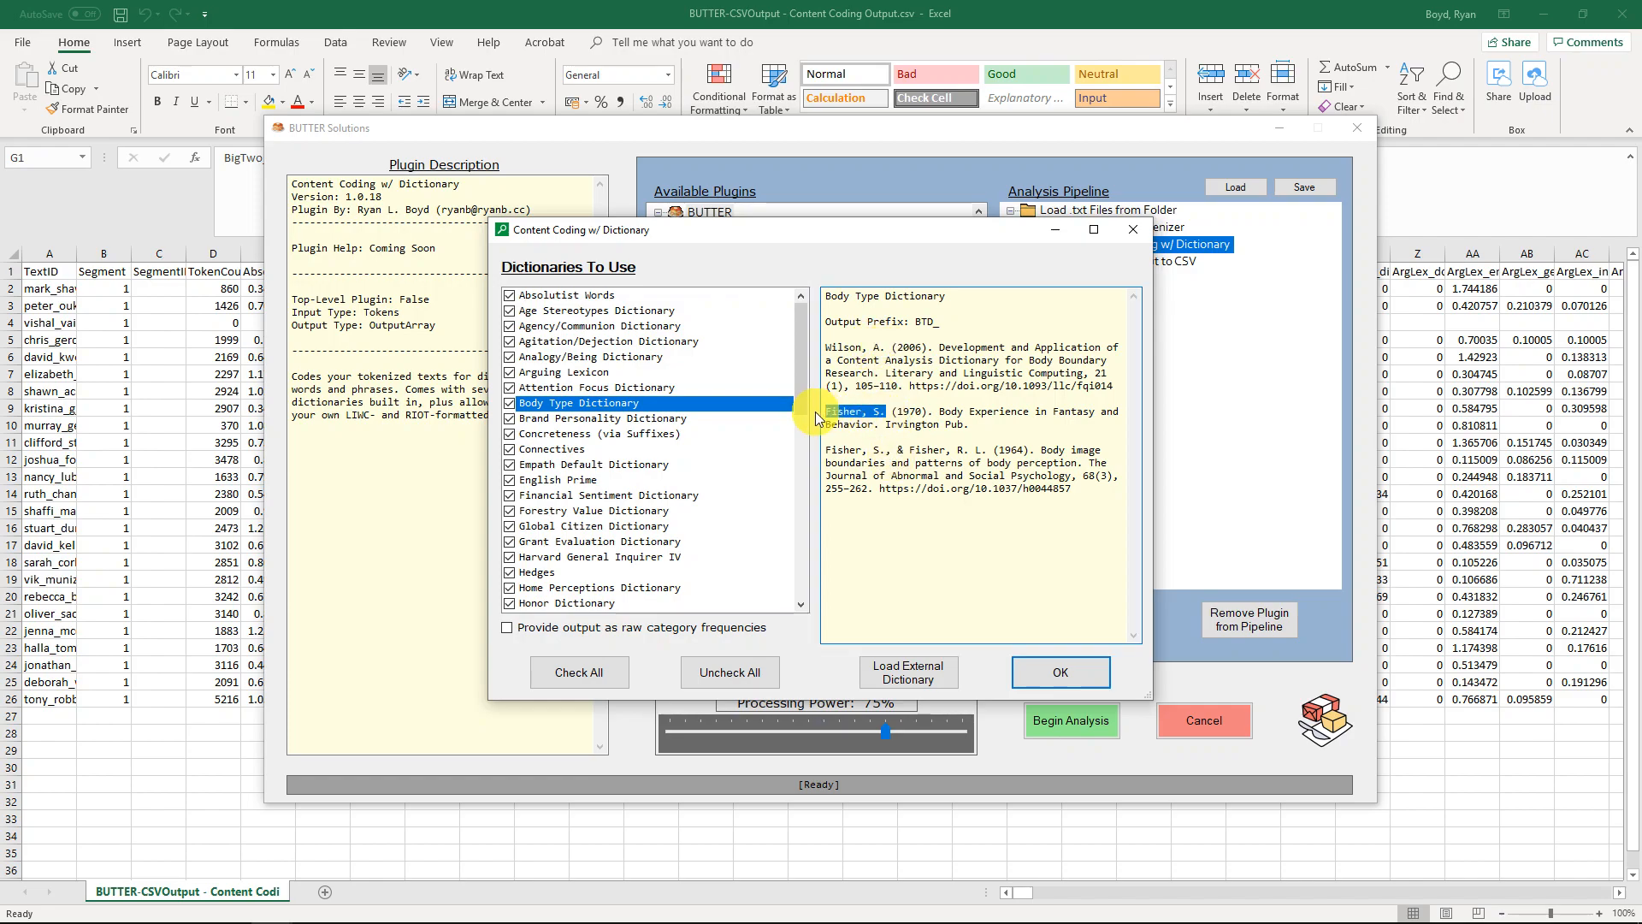
click(975, 40)
click(815, 271)
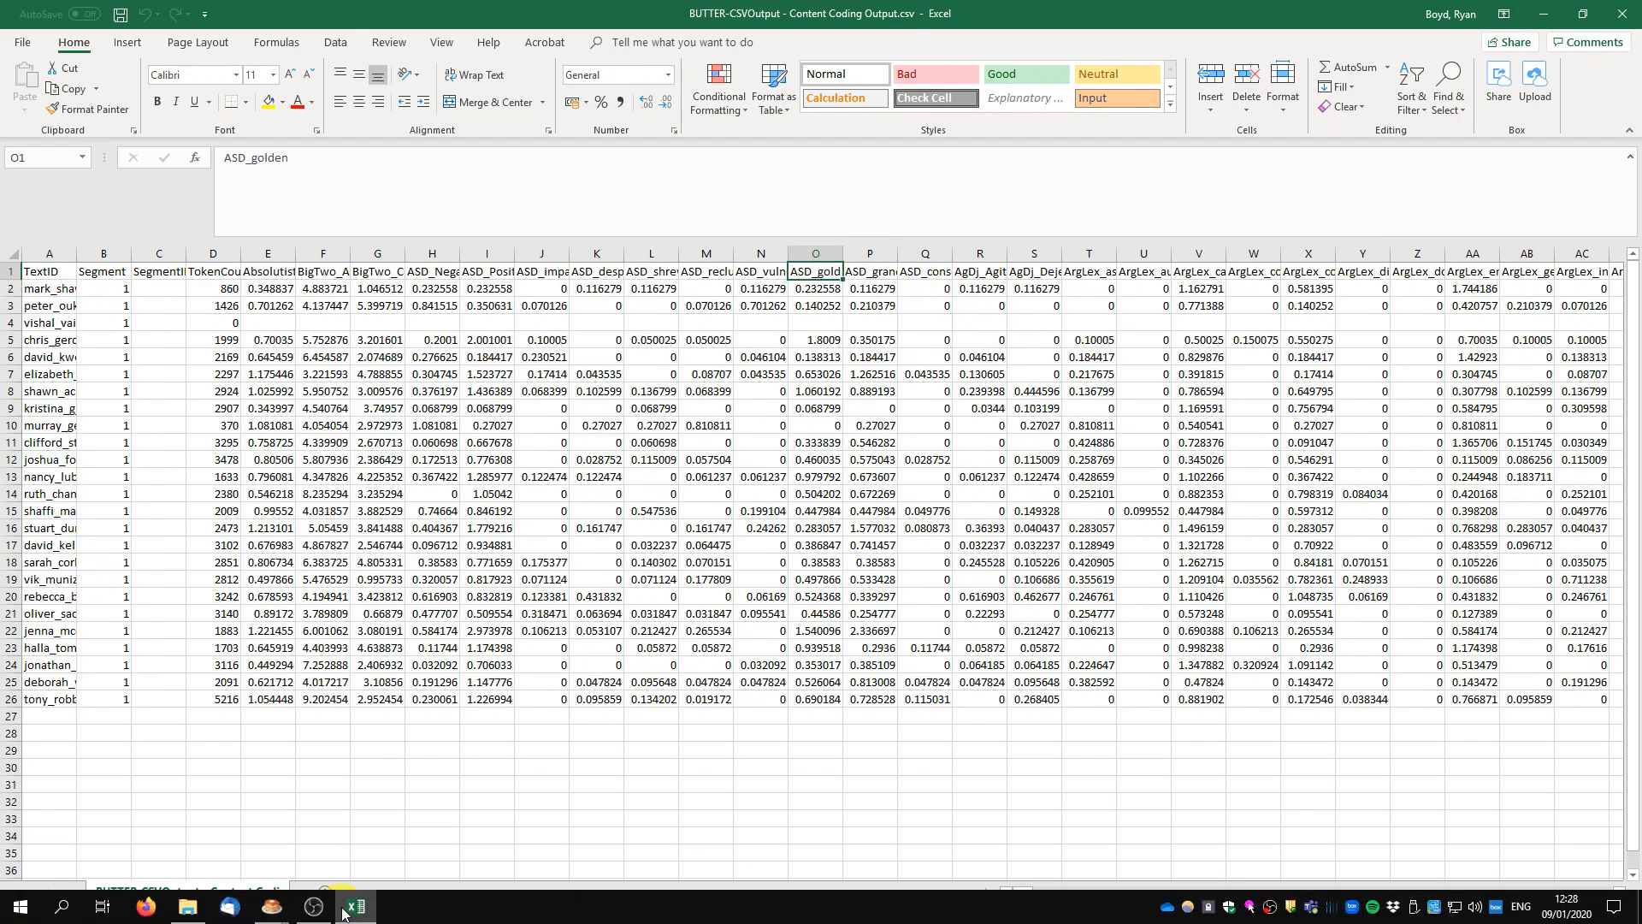
mouse_move(272, 905)
click(376, 815)
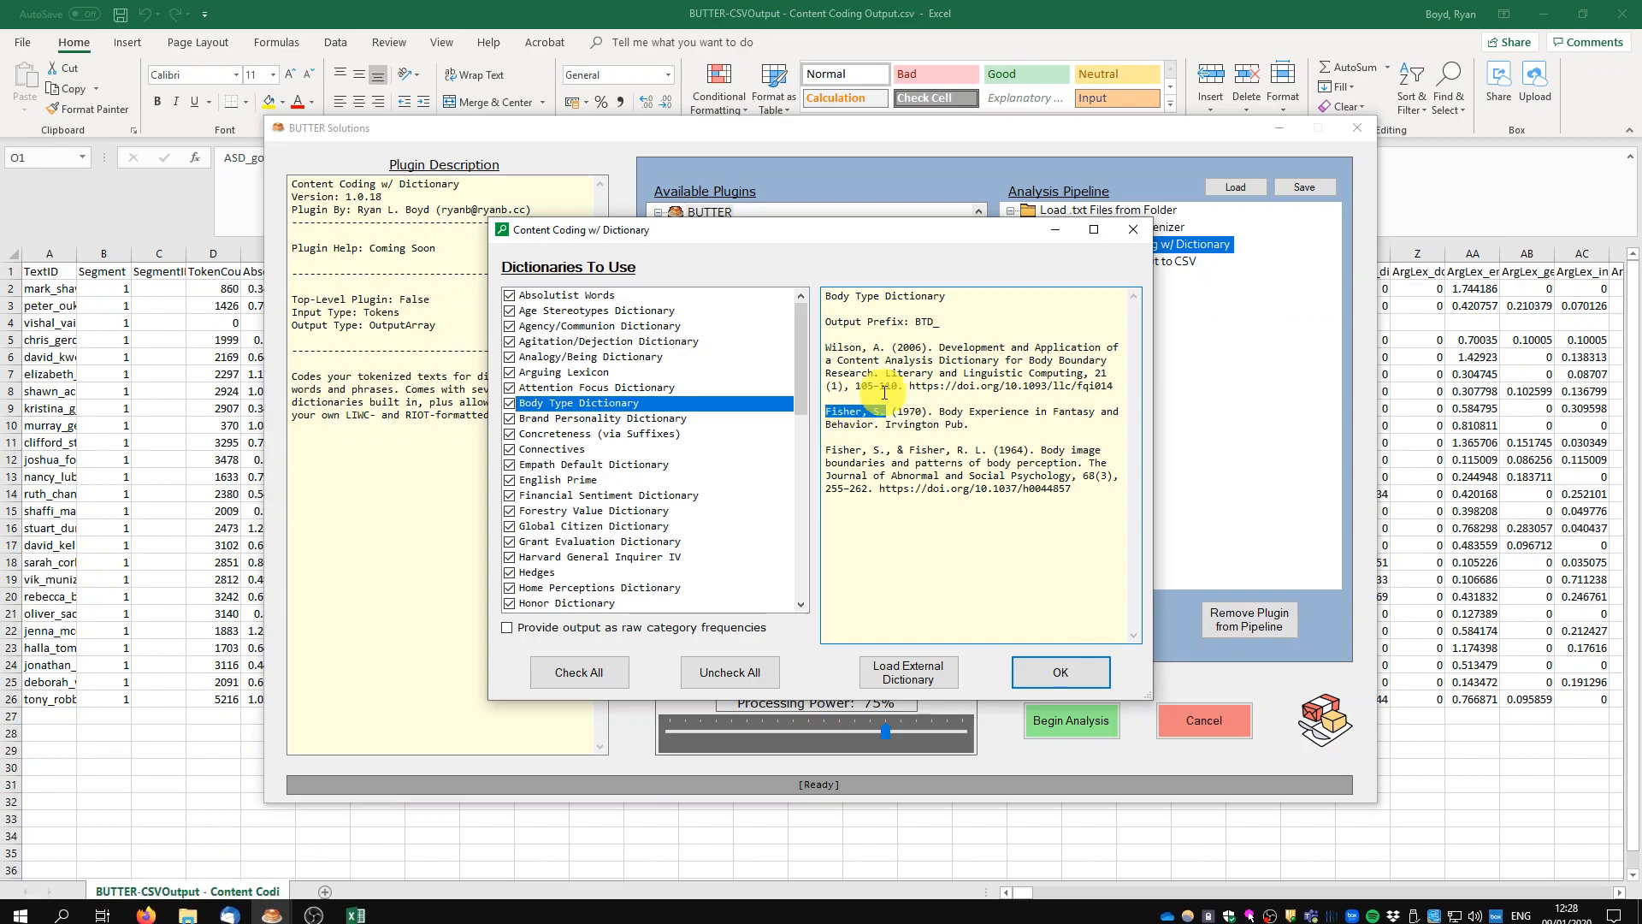
double_click(919, 323)
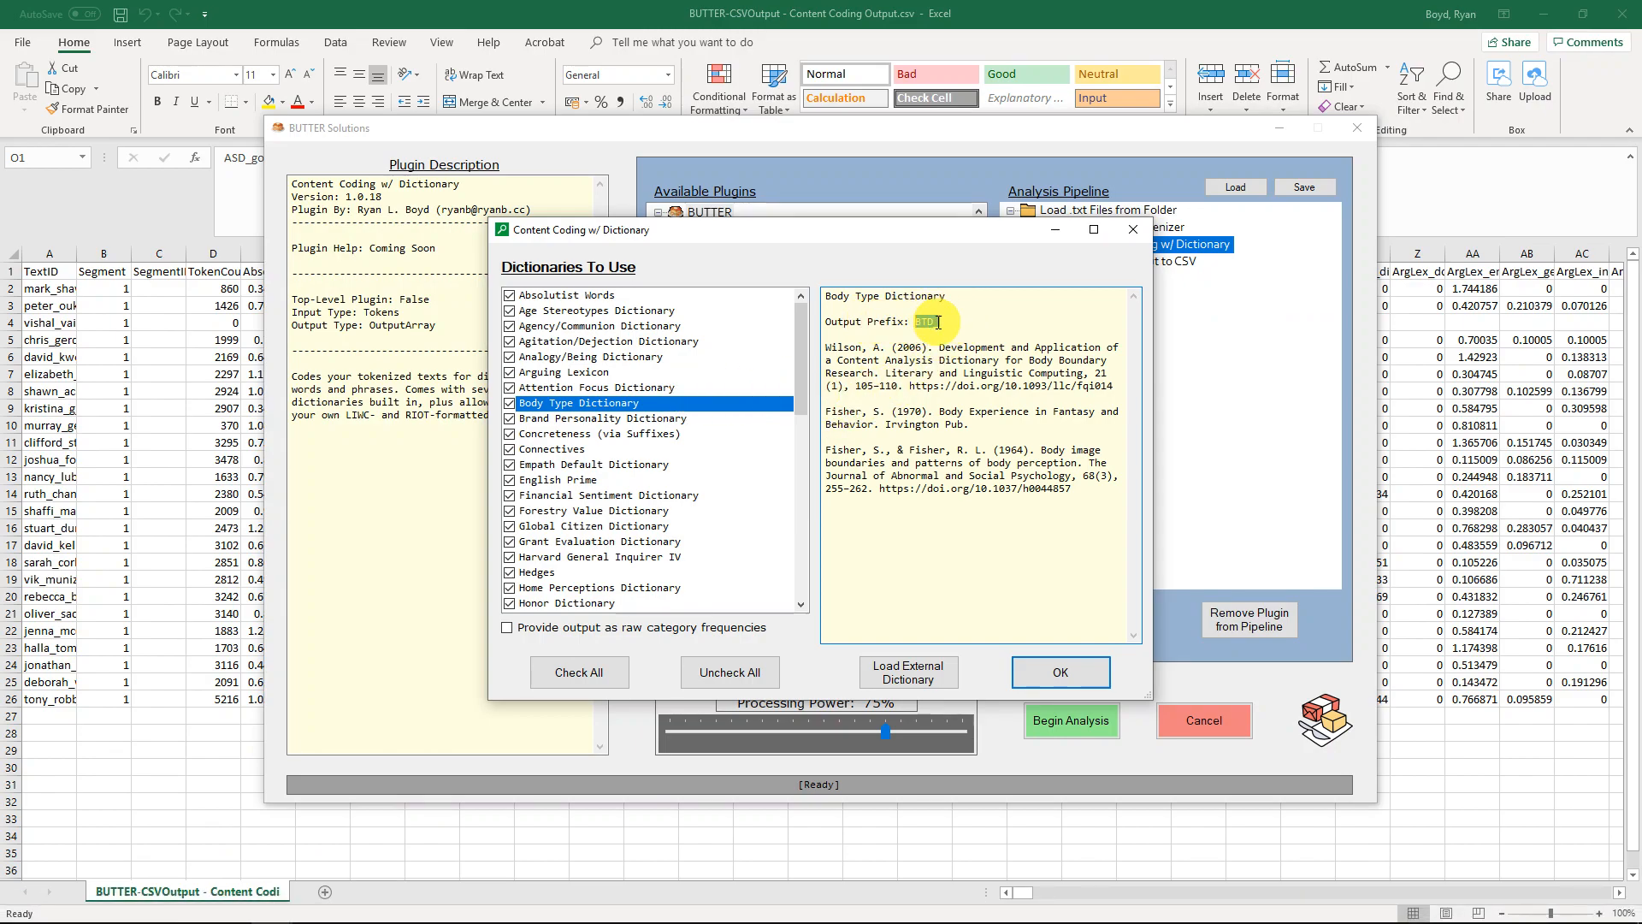
Step: Switch back to the Excel output and examine the BTD_ column headers, ending at BTD_Barrier_Total
click(1472, 318)
click(1241, 285)
drag(1014, 893, 1052, 886)
click(986, 271)
key(Left)
key(Left)
key(Left)
key(Left)
key(Left)
key(Left)
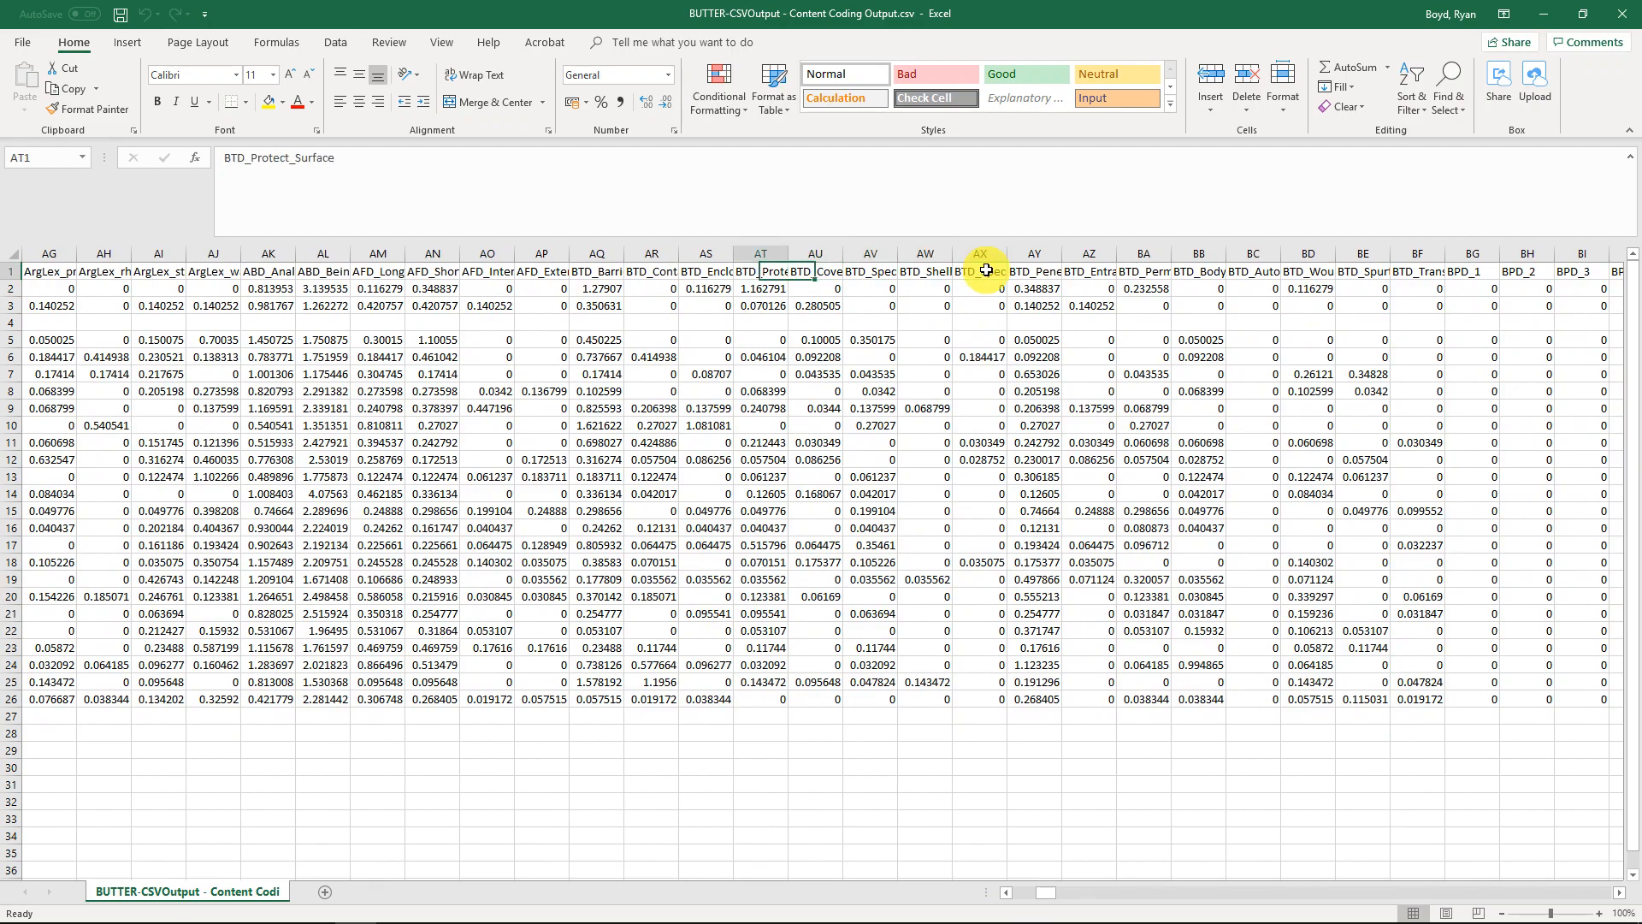
key(Left)
key(Left)
key(Right)
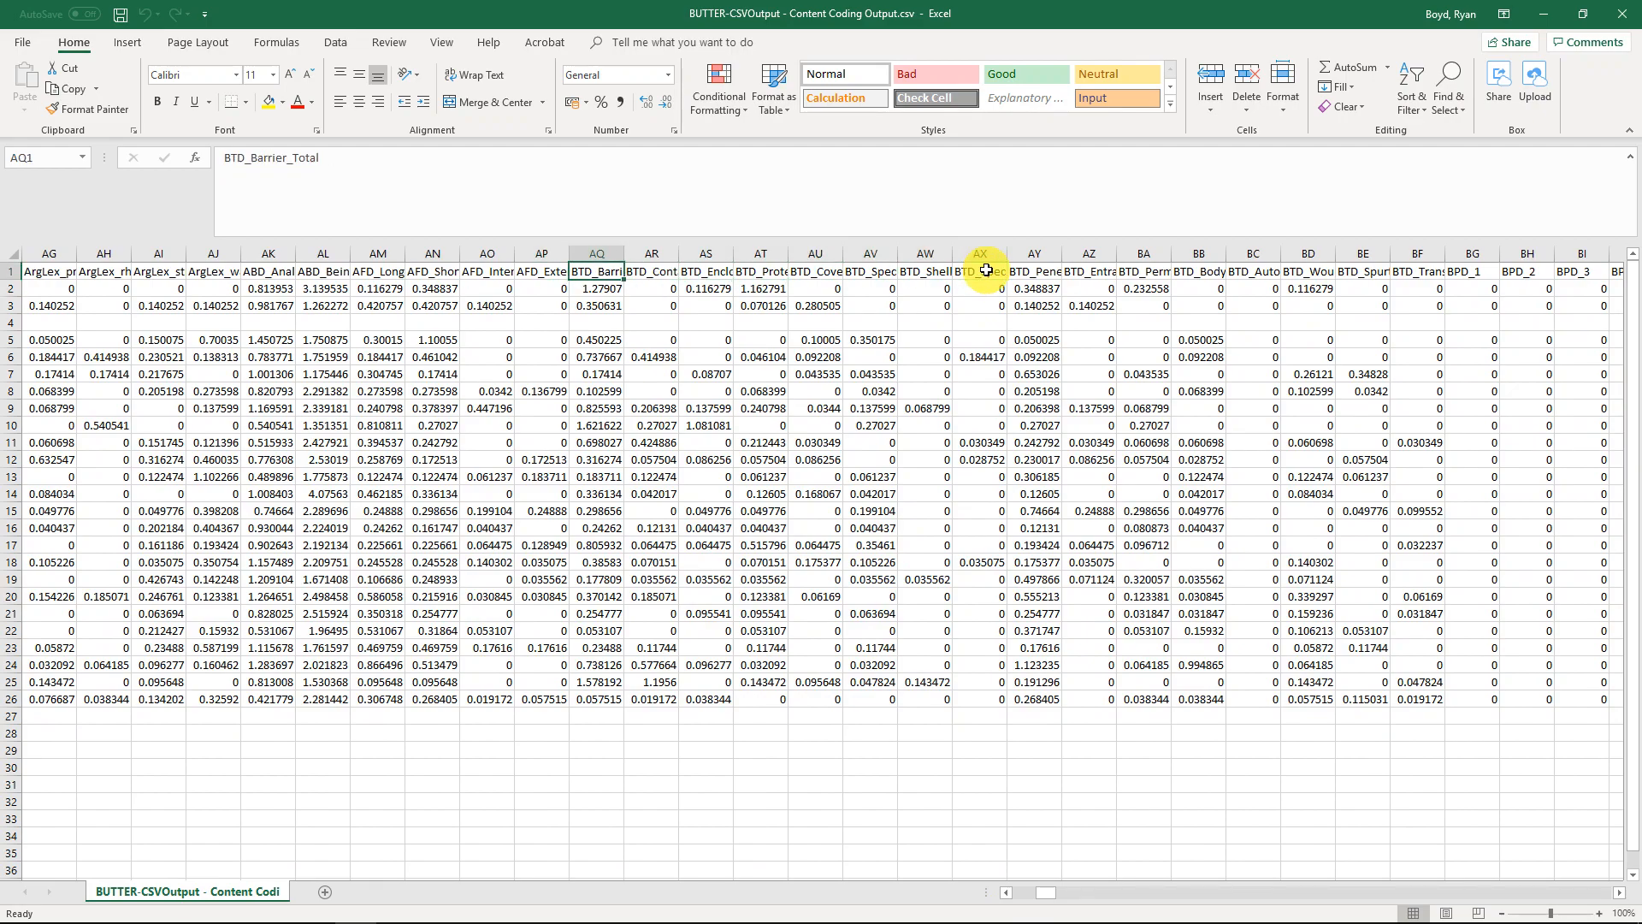
key(Right)
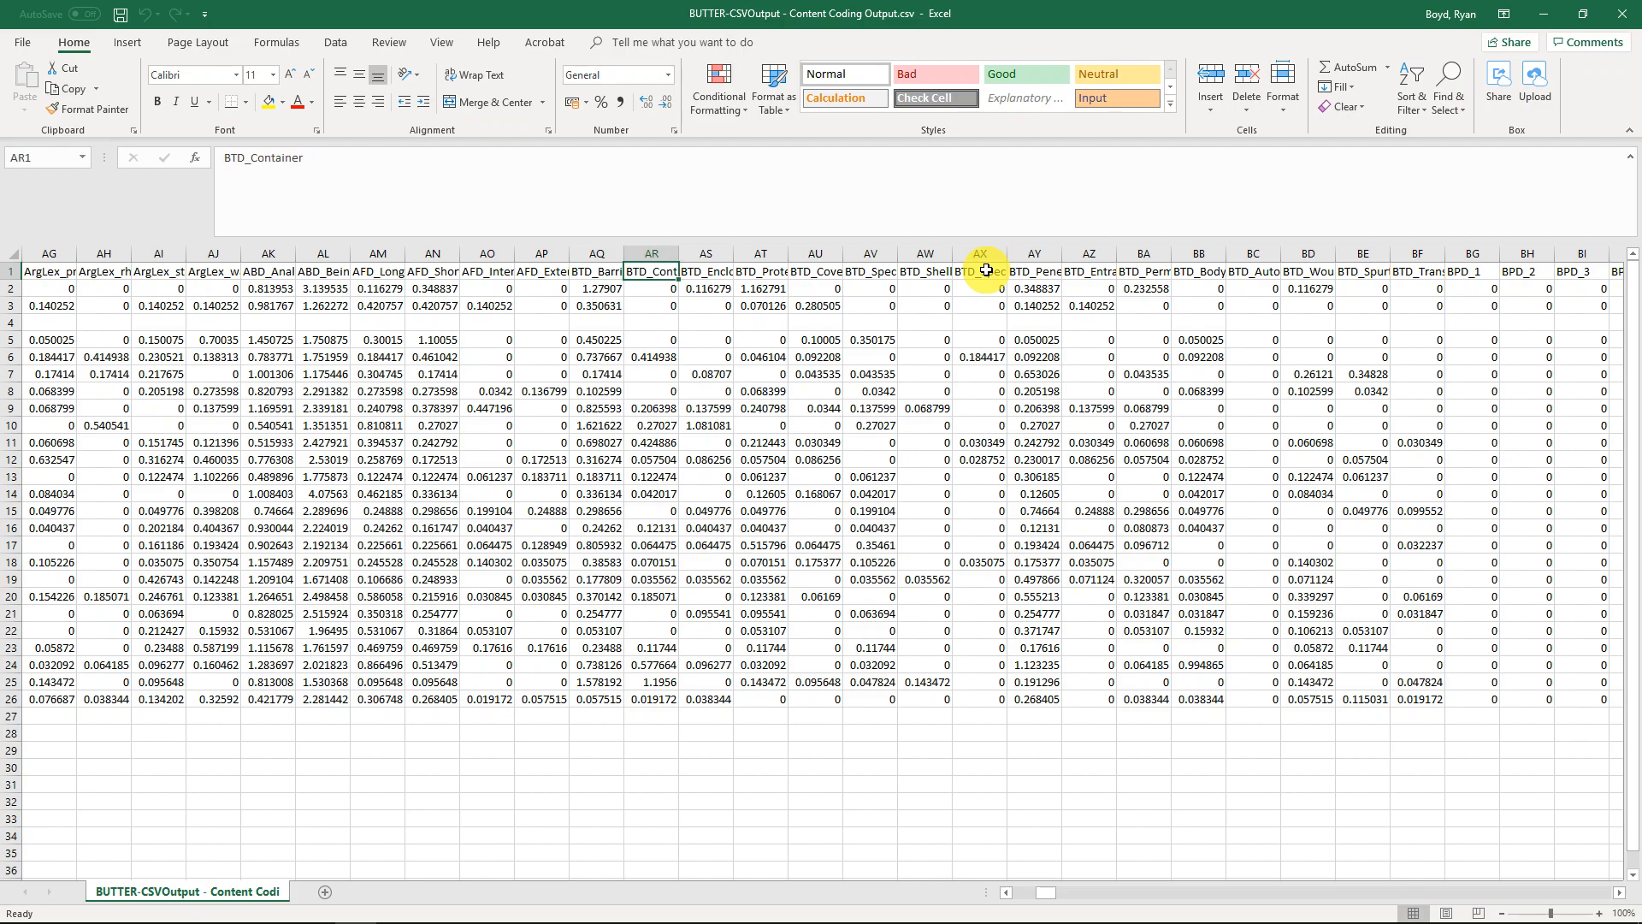
key(Right)
key(Left)
key(Left)
Step: Inspect the scores under BTD_Barrier_Total, focusing on the full value in cell AQ2, and return to the column header
key(Down)
key(shift+Down)
key(shift+Down)
key(shift+Down)
key(shift+Down)
key(shift+Down)
key(shift+Down)
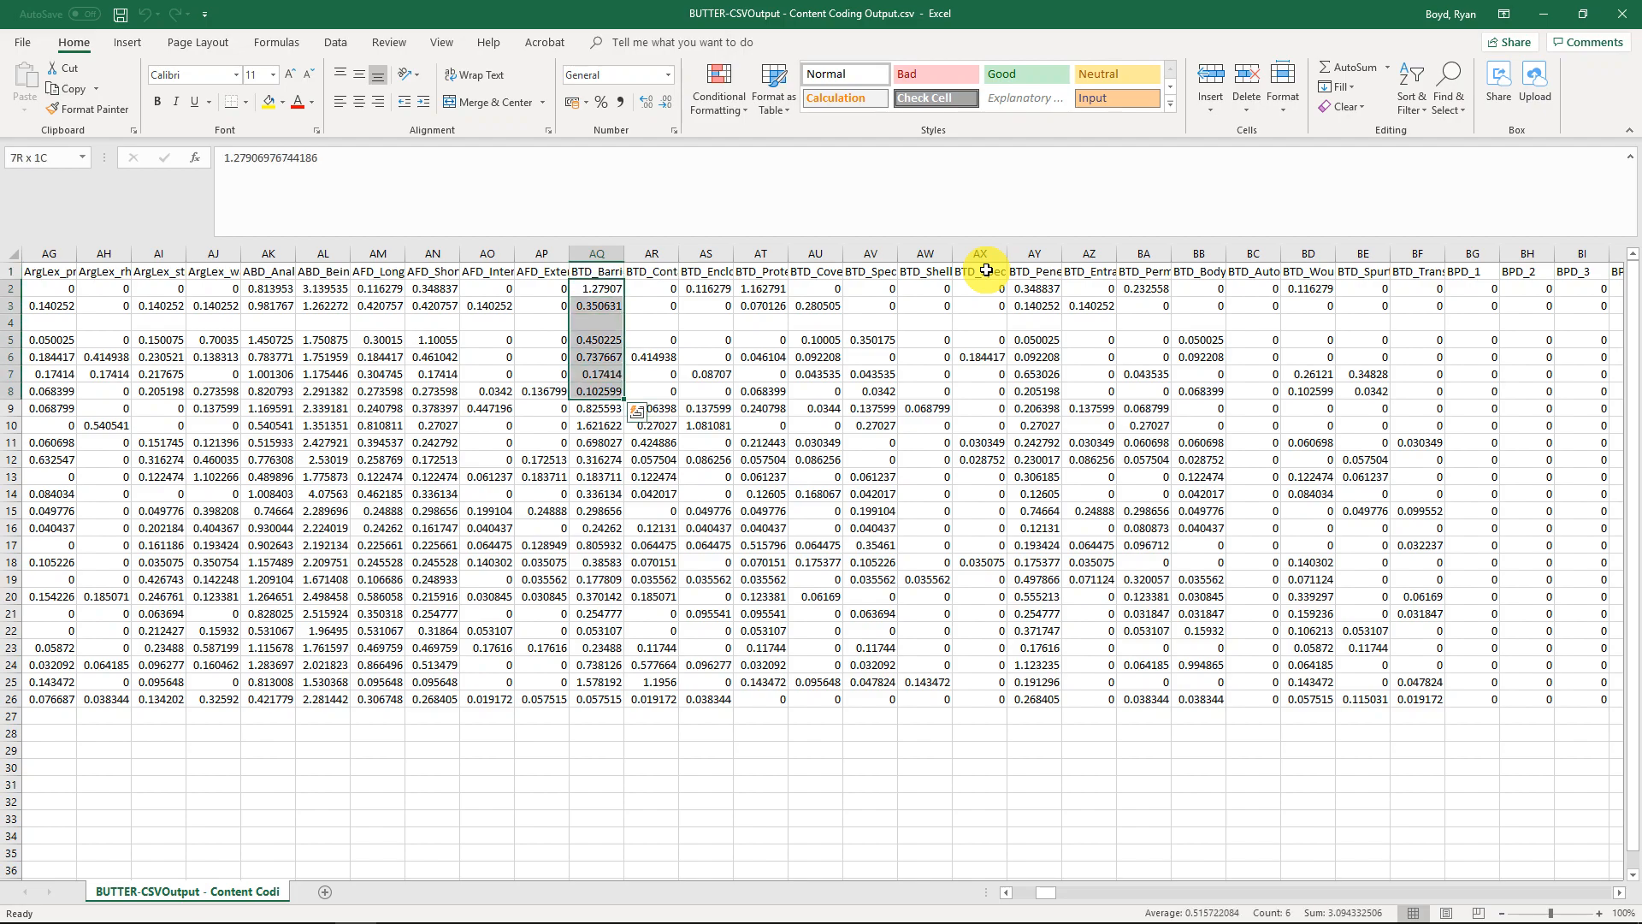
key(shift+Down)
key(shift+Down)
key(shift+Down)
key(shift+Down)
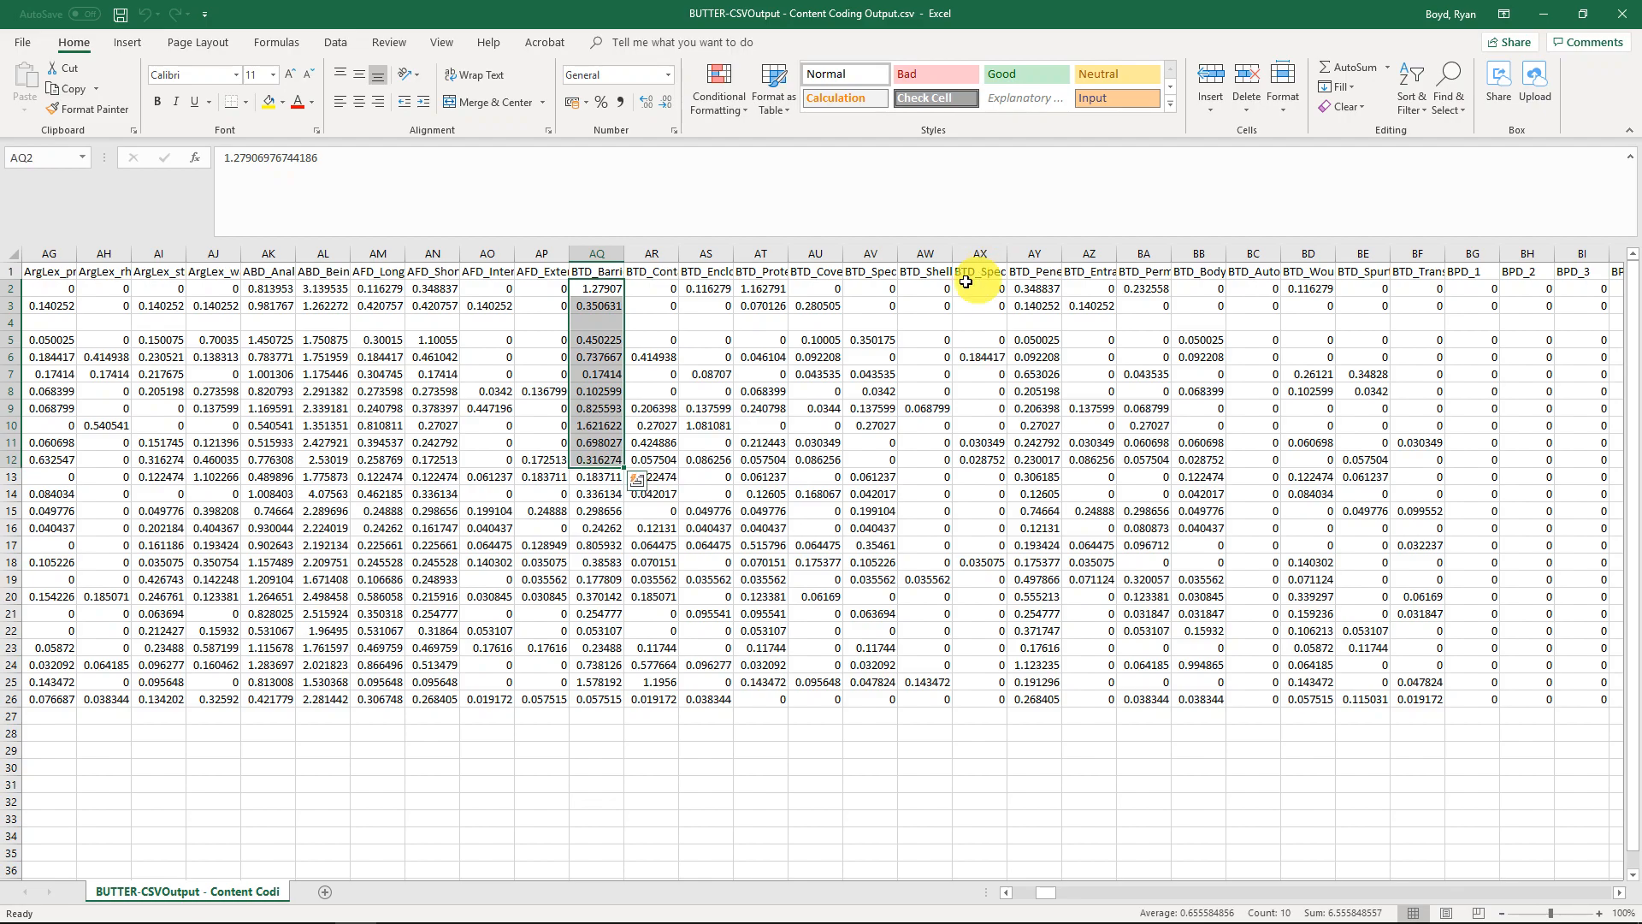
click(609, 290)
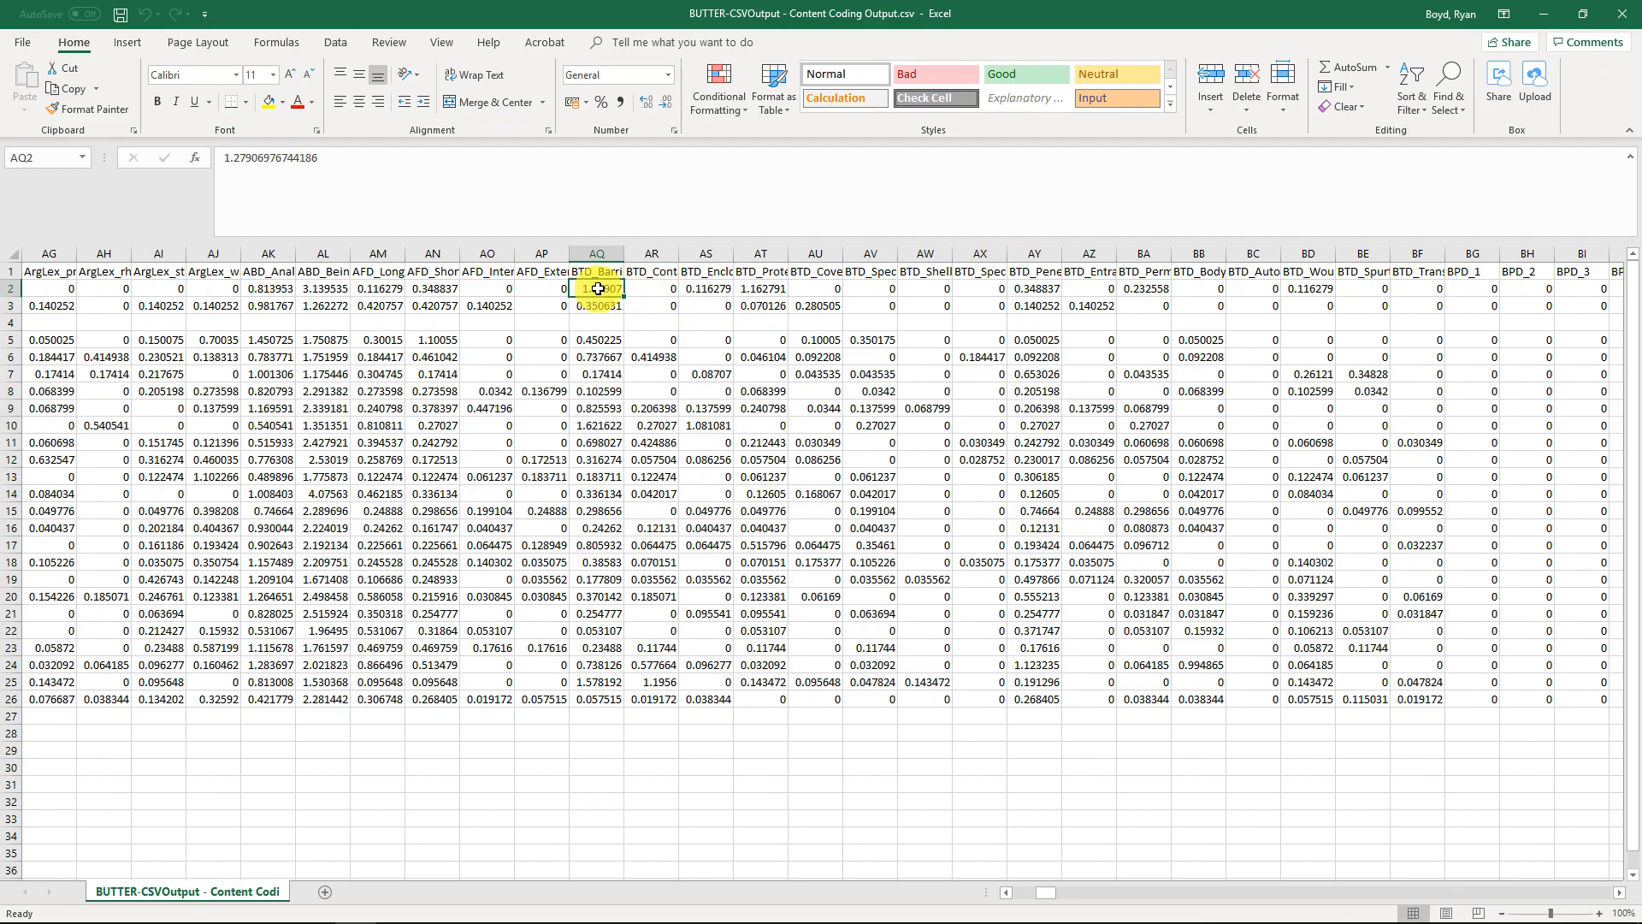
drag(224, 158, 245, 157)
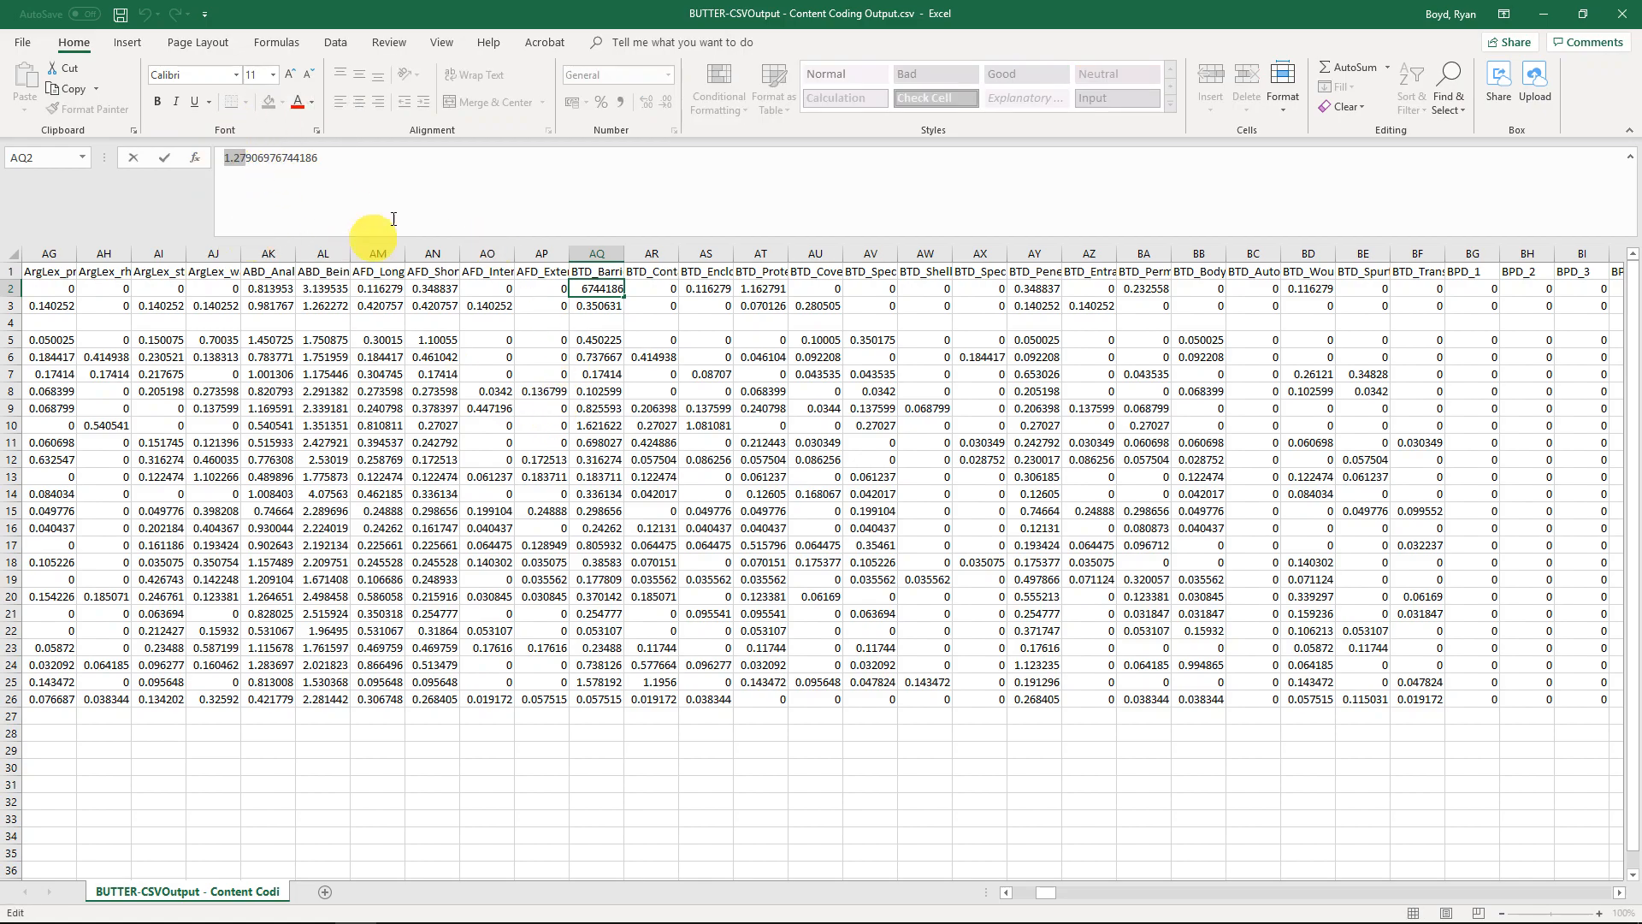
click(592, 272)
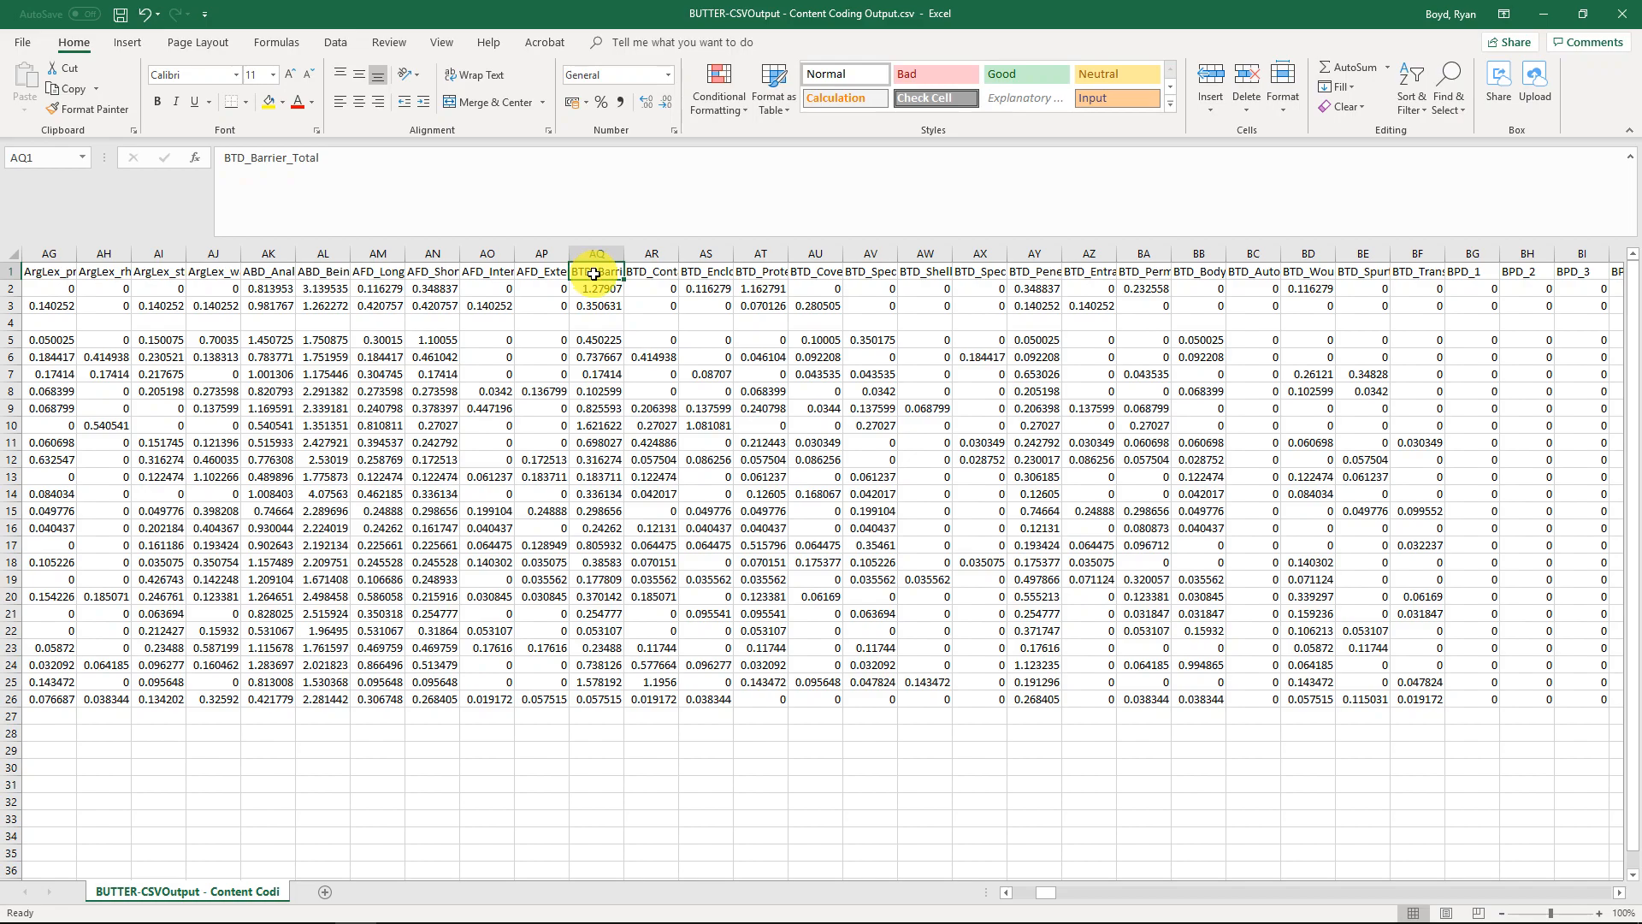
Step: Look across the header row to the last output column, return to the TextID header, and close the Excel workbook
mouse_move(1054, 898)
mouse_down()
mouse_move(1067, 894)
mouse_move(1027, 890)
mouse_up()
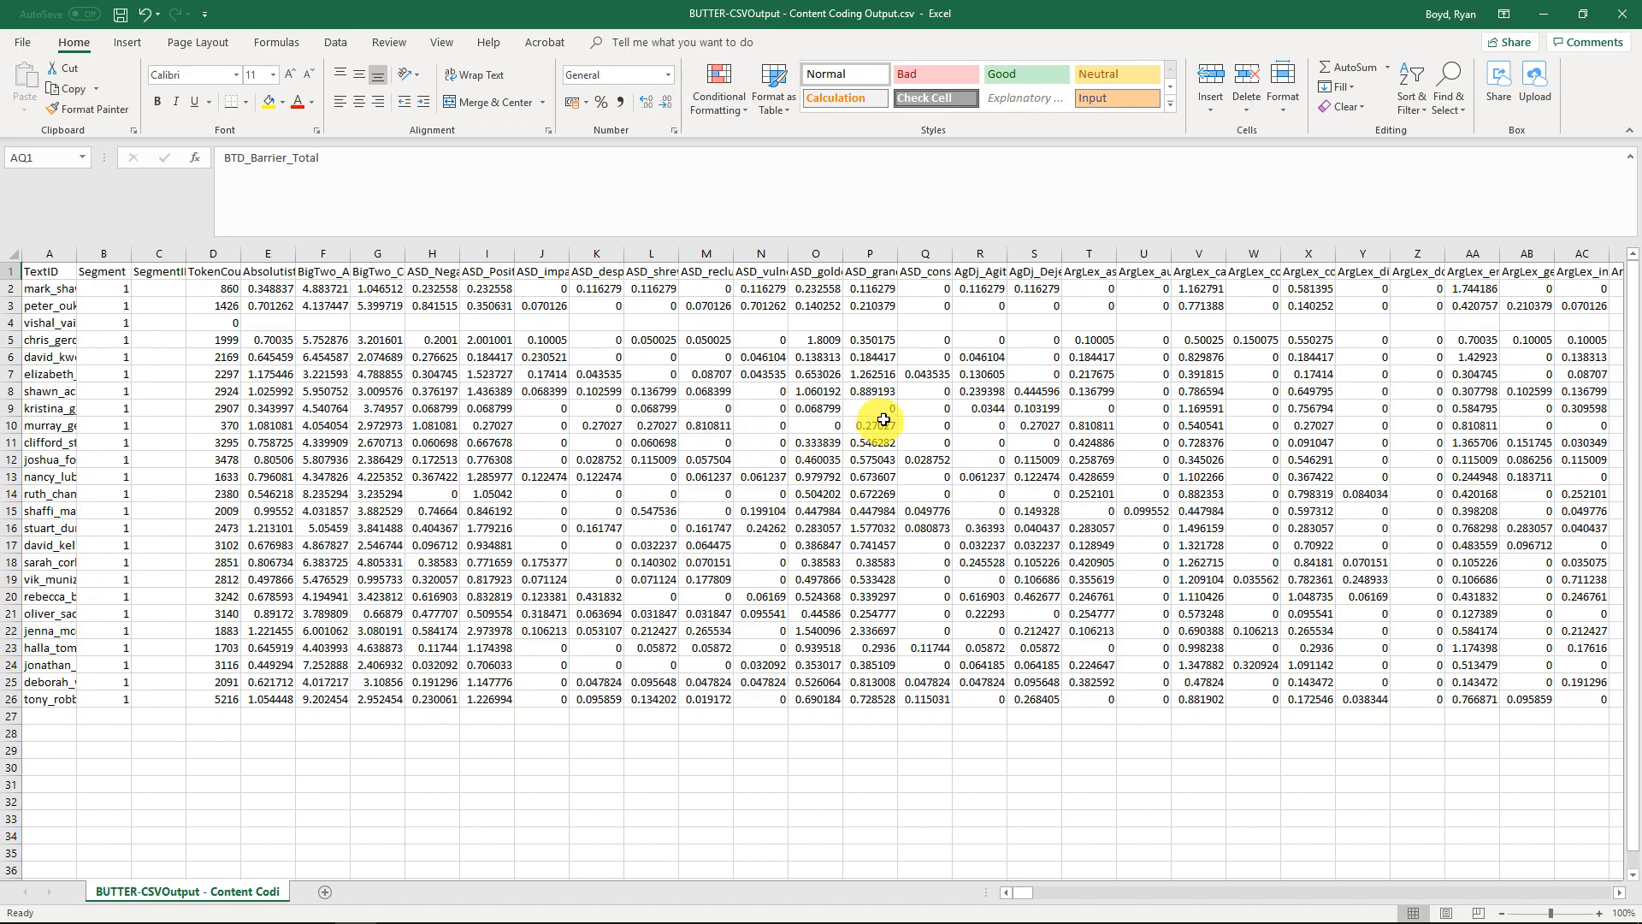
drag(1022, 892, 1057, 892)
click(1232, 321)
click(1111, 305)
key(Up)
key(Up)
key(ctrl+Right)
key(ctrl+Left)
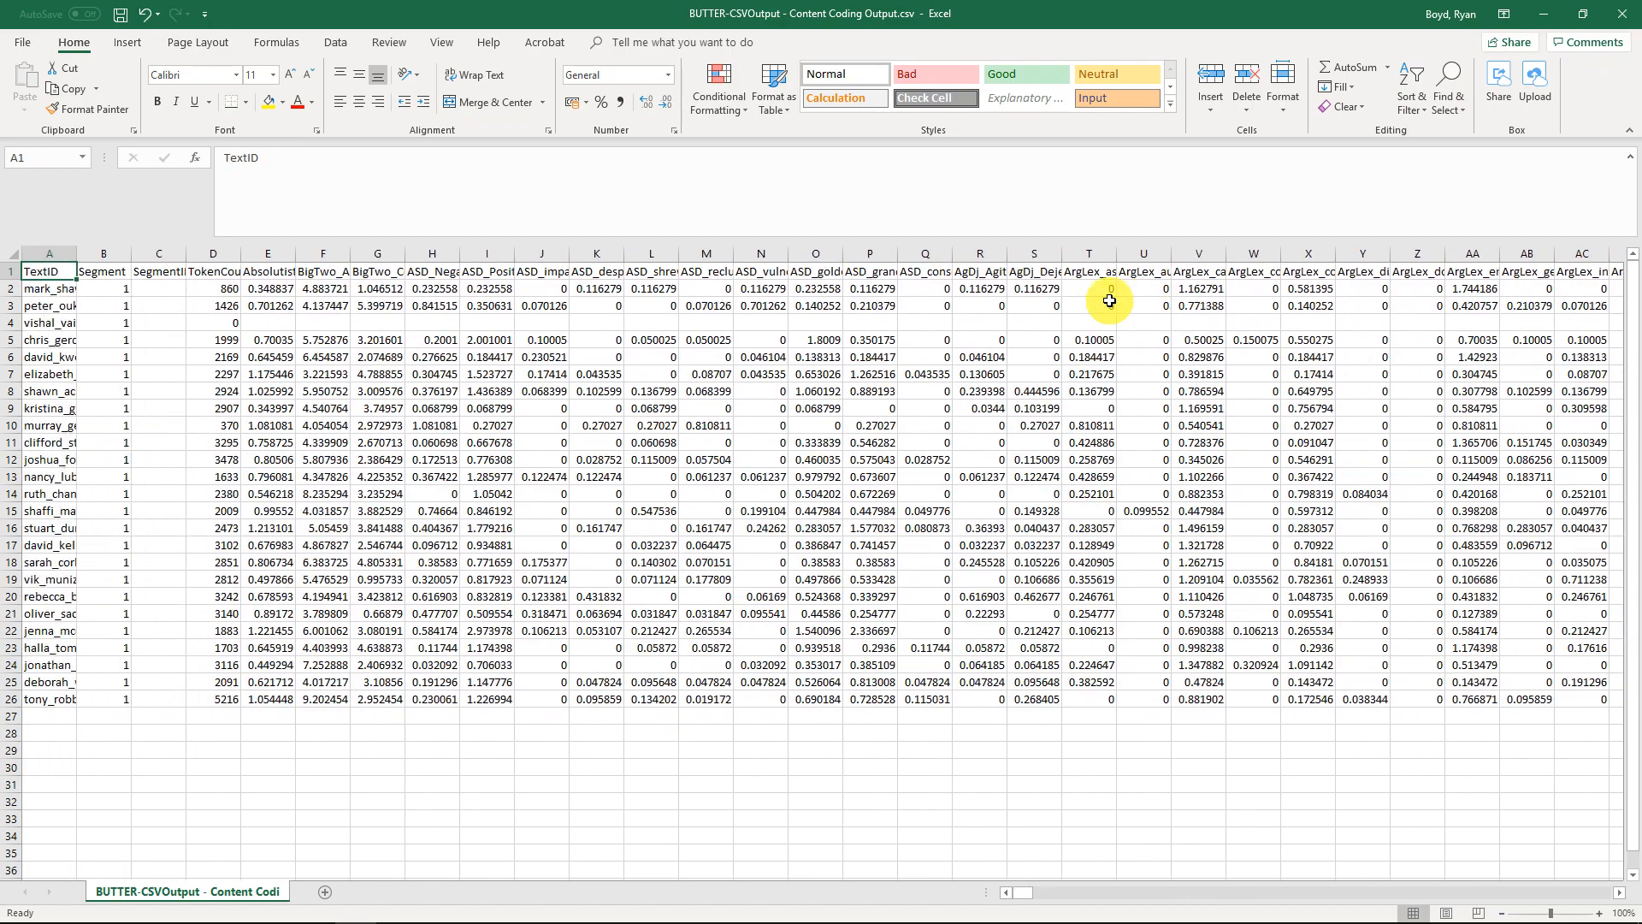
click(1623, 14)
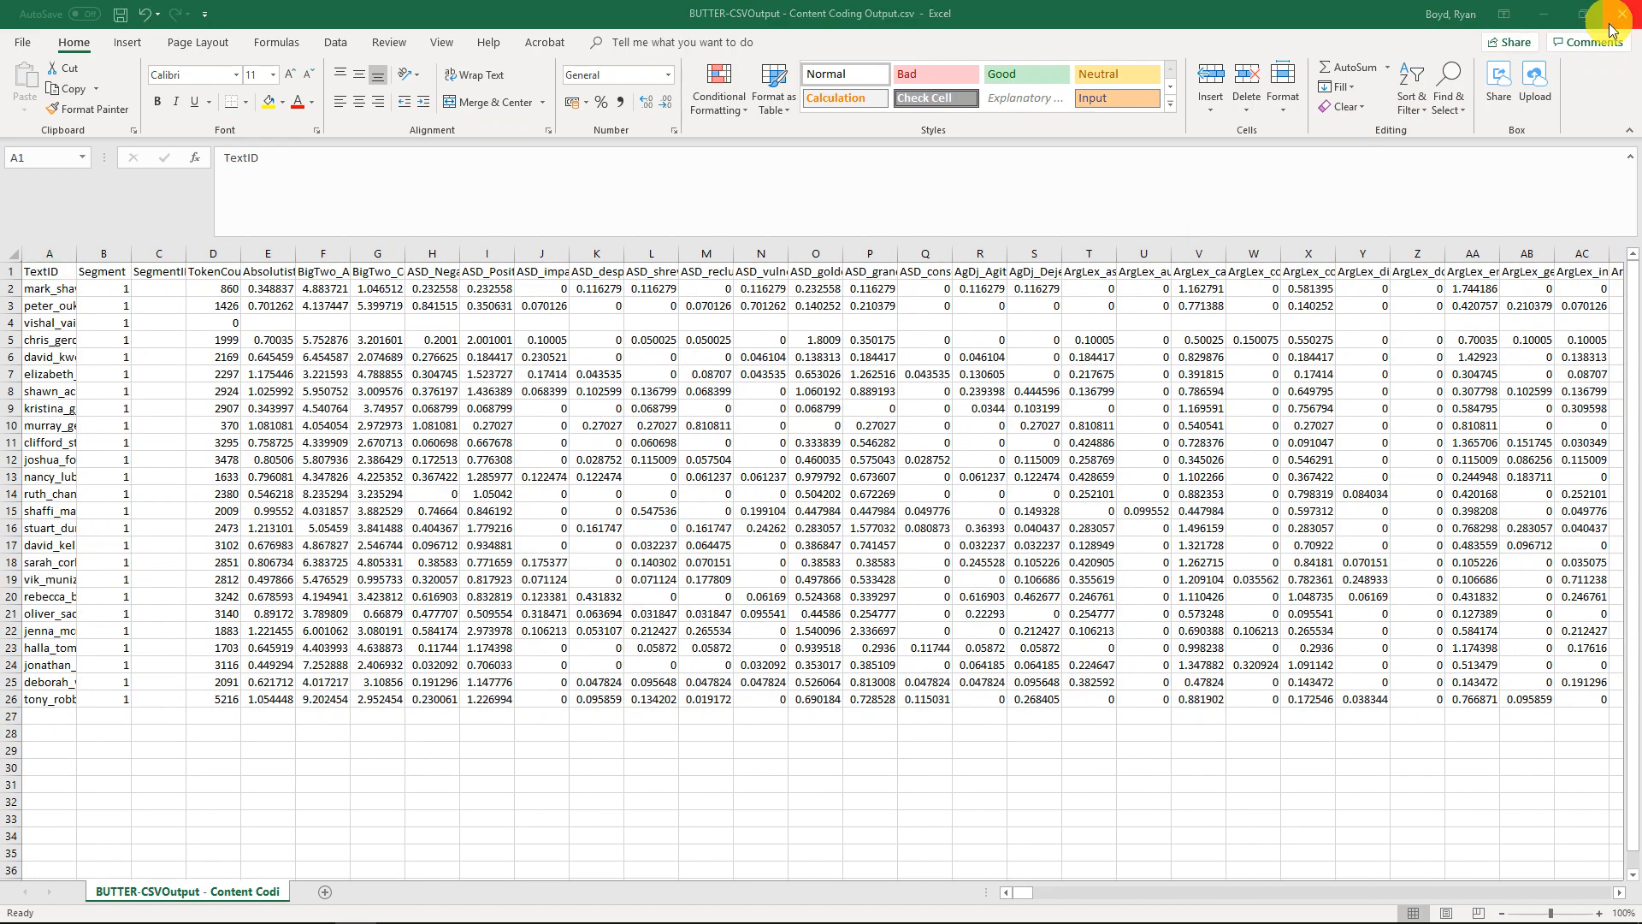
click(823, 493)
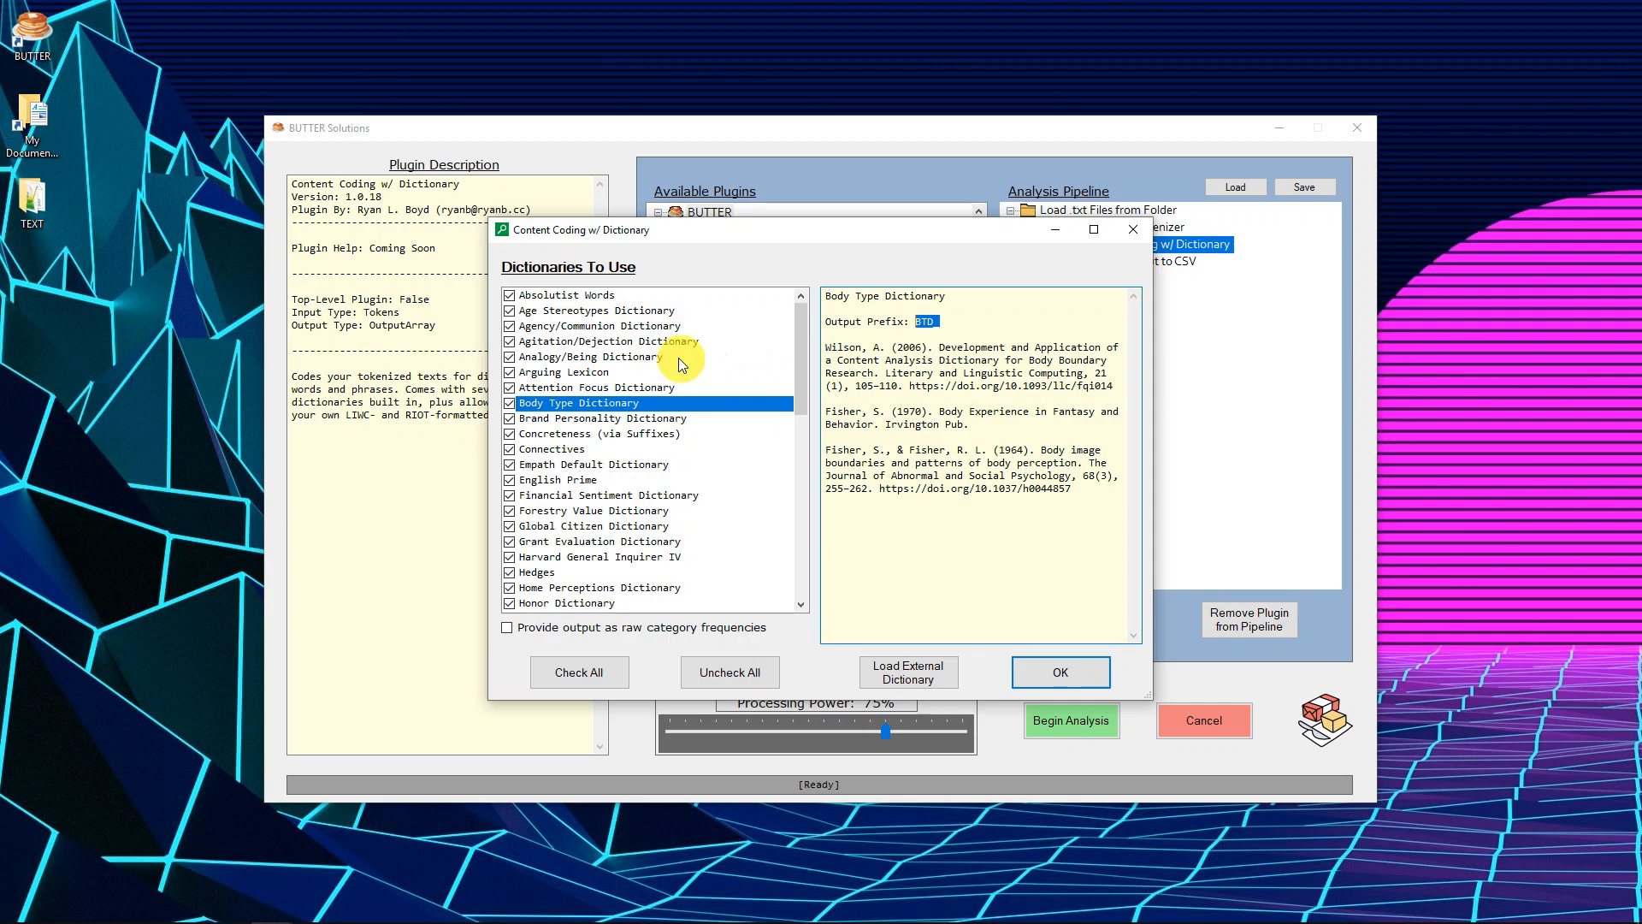
Step: Deselect all dictionaries in the Content Coding w/ Dictionary settings and check the end of the dictionary list
click(712, 675)
drag(809, 313, 797, 531)
click(911, 678)
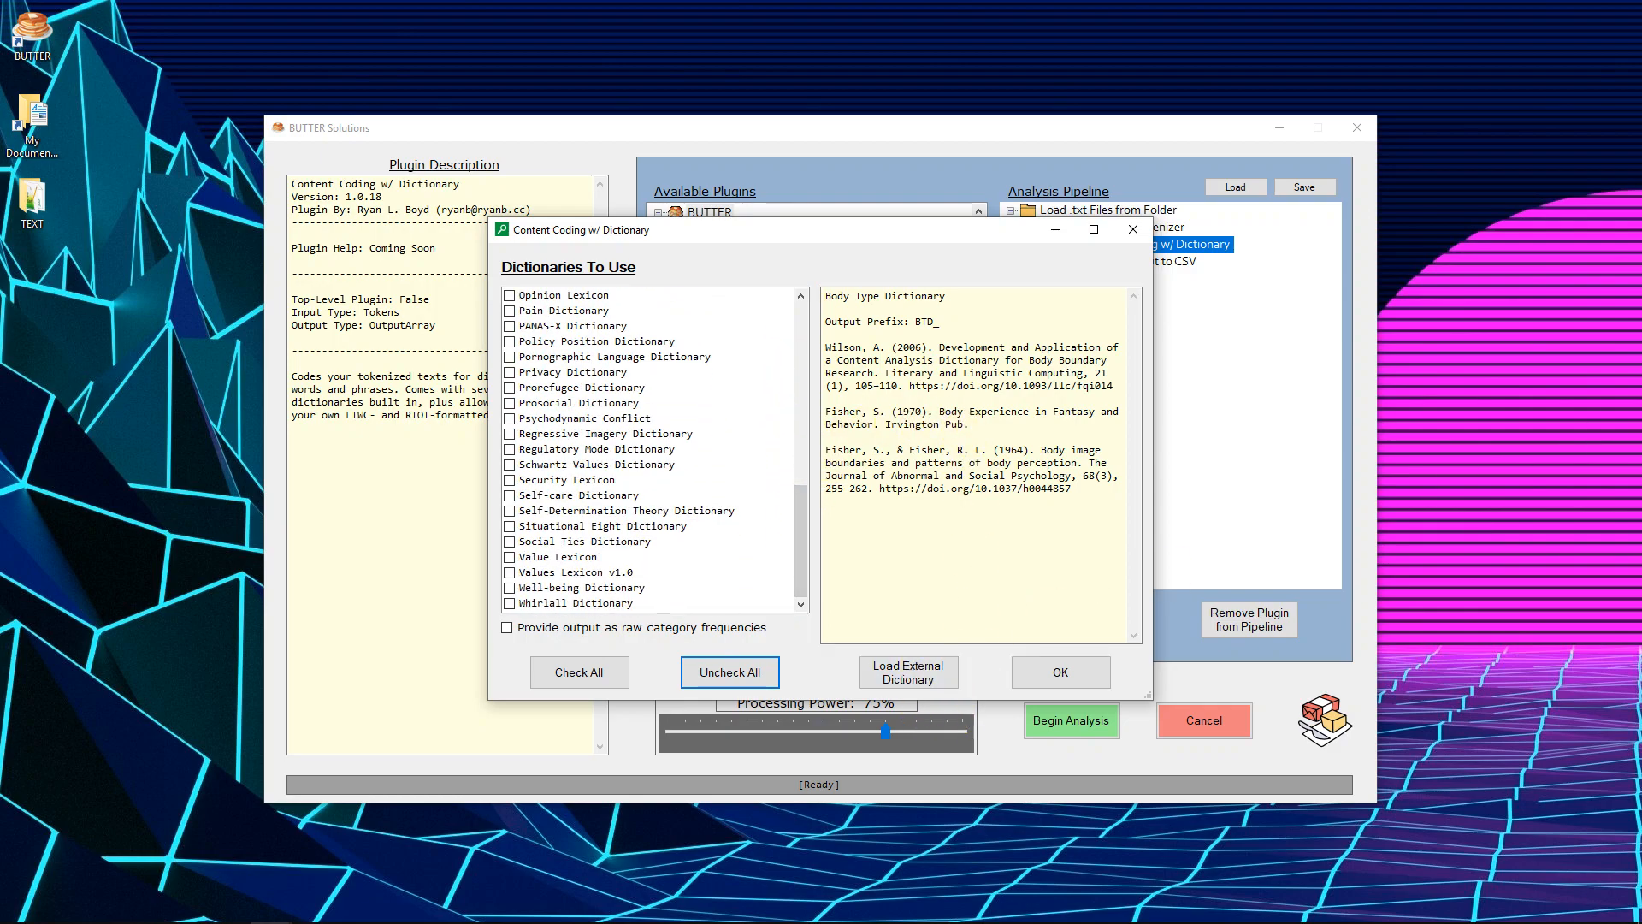
Step: Open "Hogenraad Metamorphosis Dictionary.dic" from the TEXT folder in Notepad++ and maximize the window
drag(1641, 145, 669, 164)
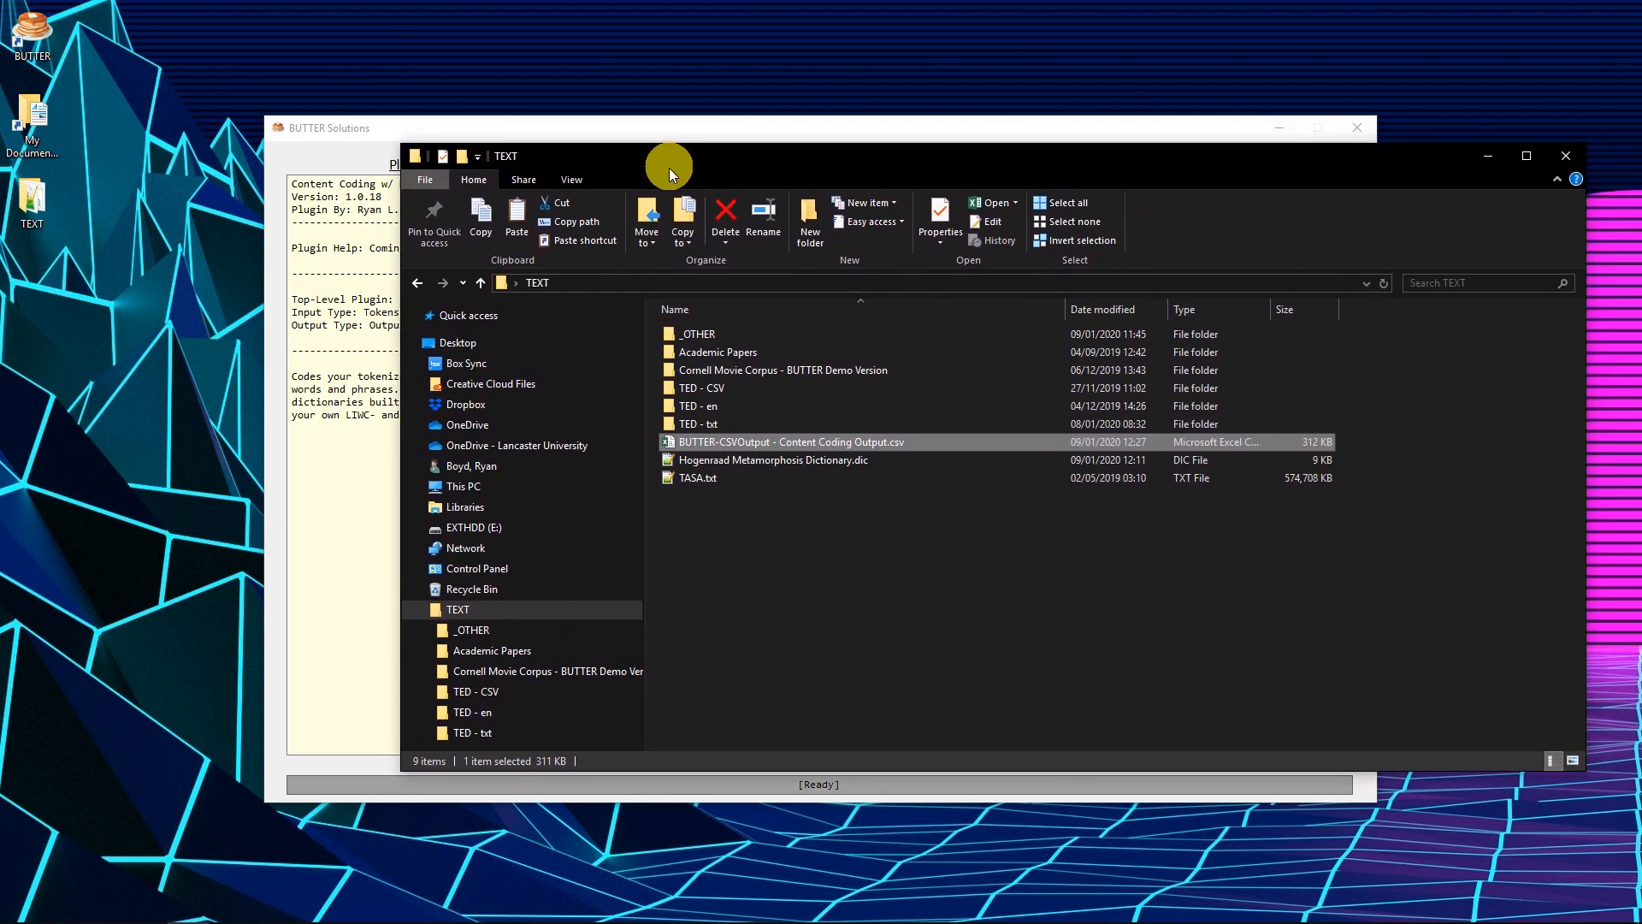
click(807, 460)
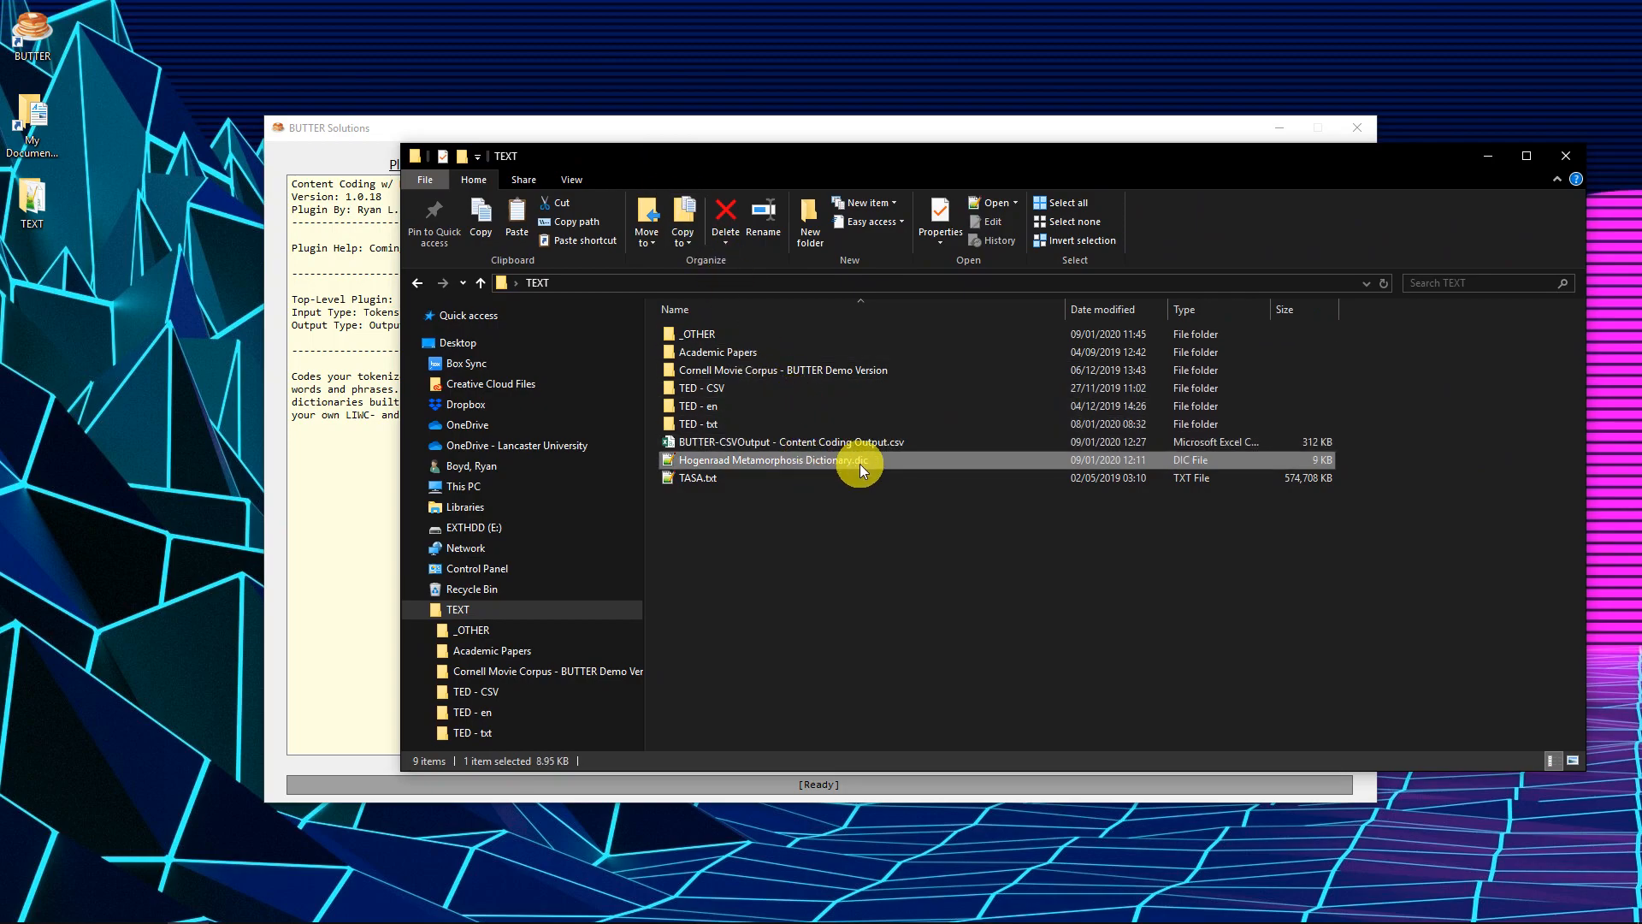
double_click(799, 466)
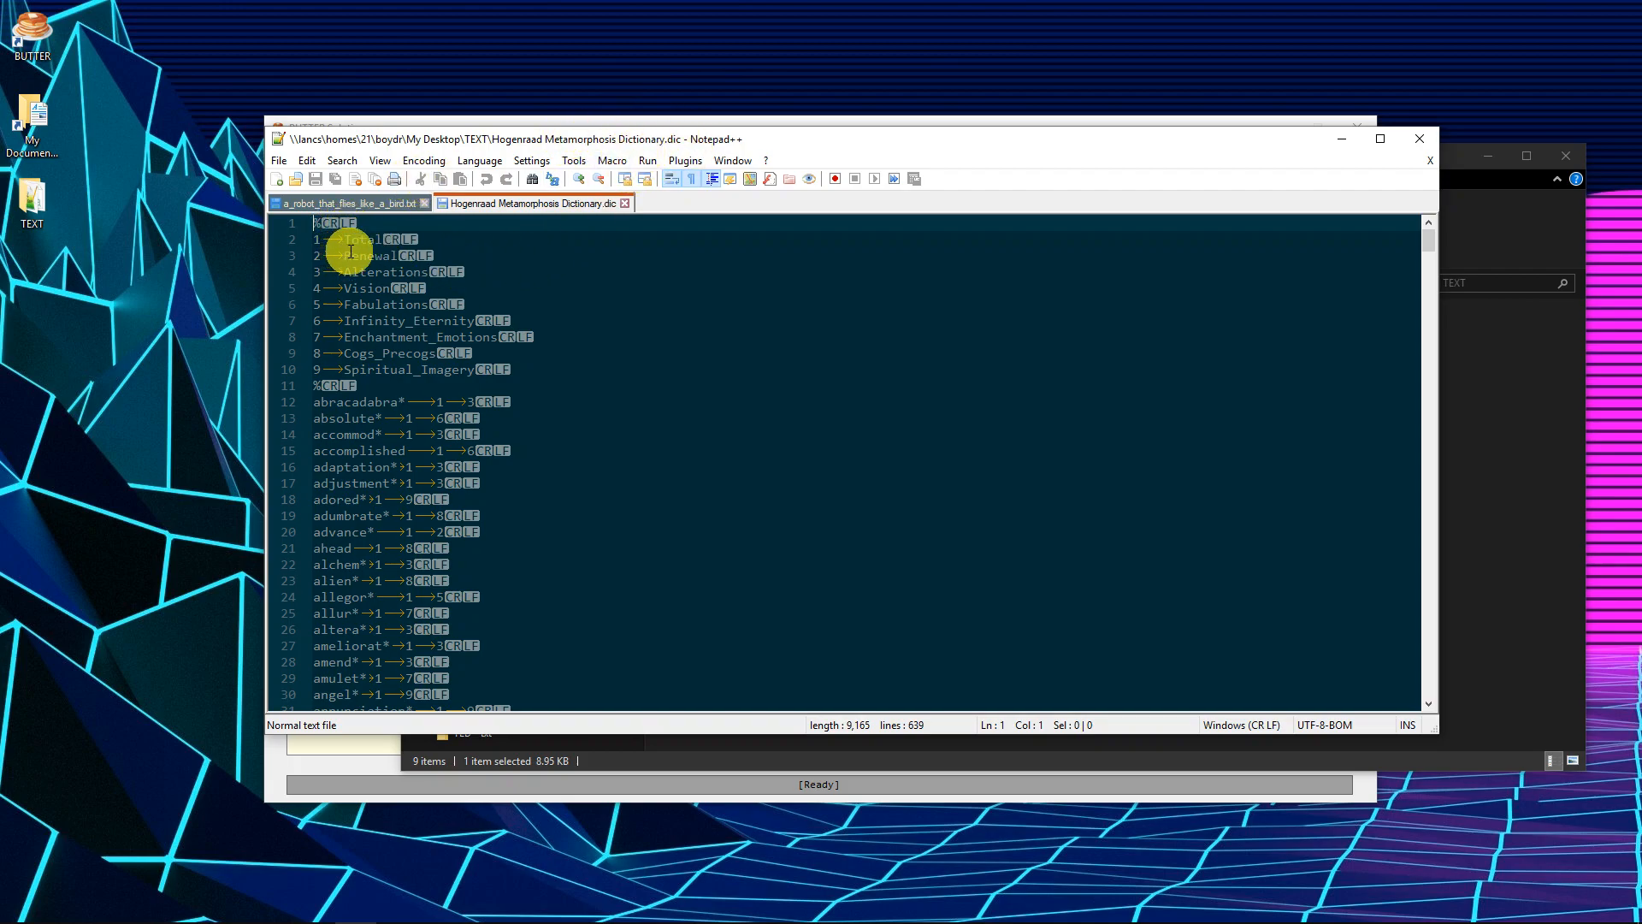
click(405, 272)
double_click(808, 138)
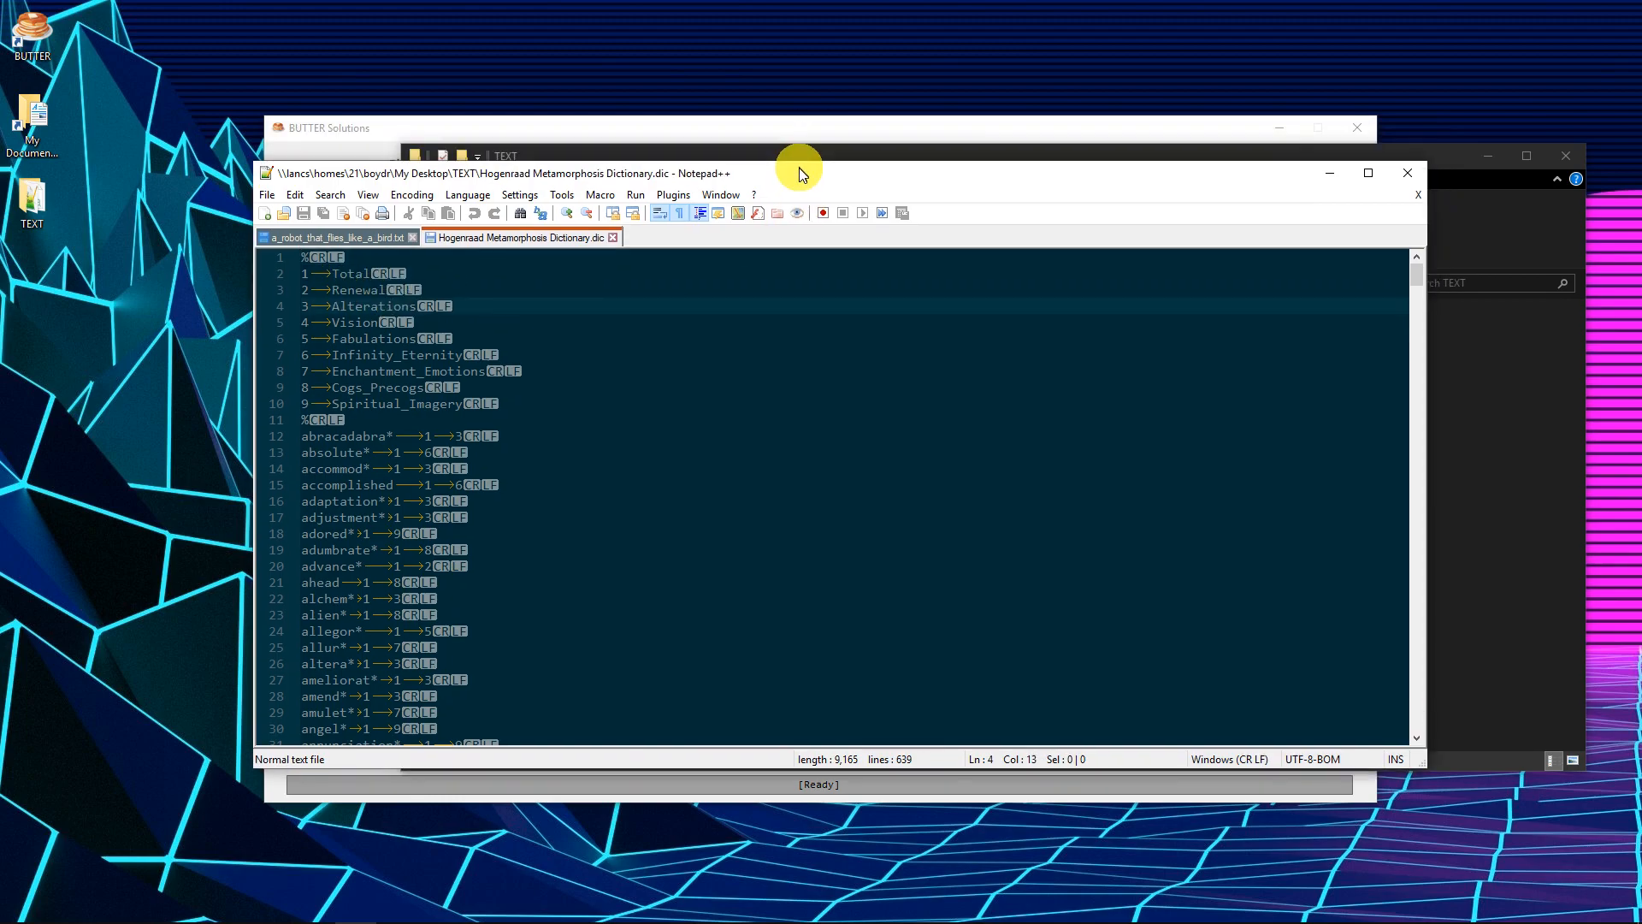
scroll(317, 338, up, 3)
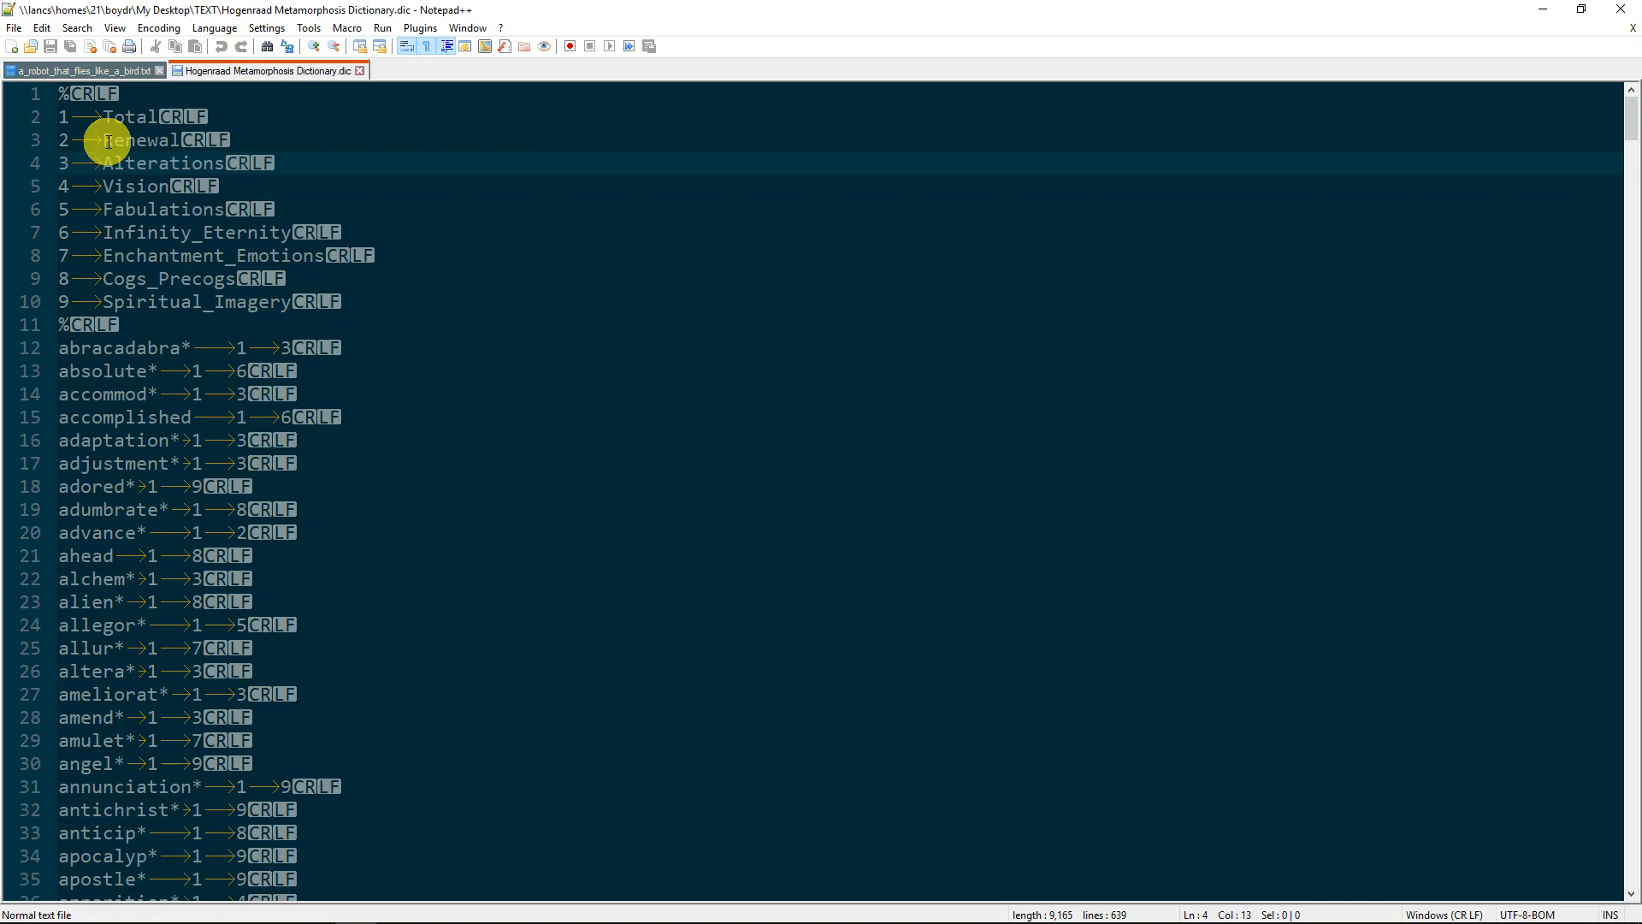
Step: Examine the dictionary file's numbered category list and the abracadabra* entry, including its category numbers and wildcard asterisk
drag(58, 92, 221, 315)
drag(61, 349, 249, 343)
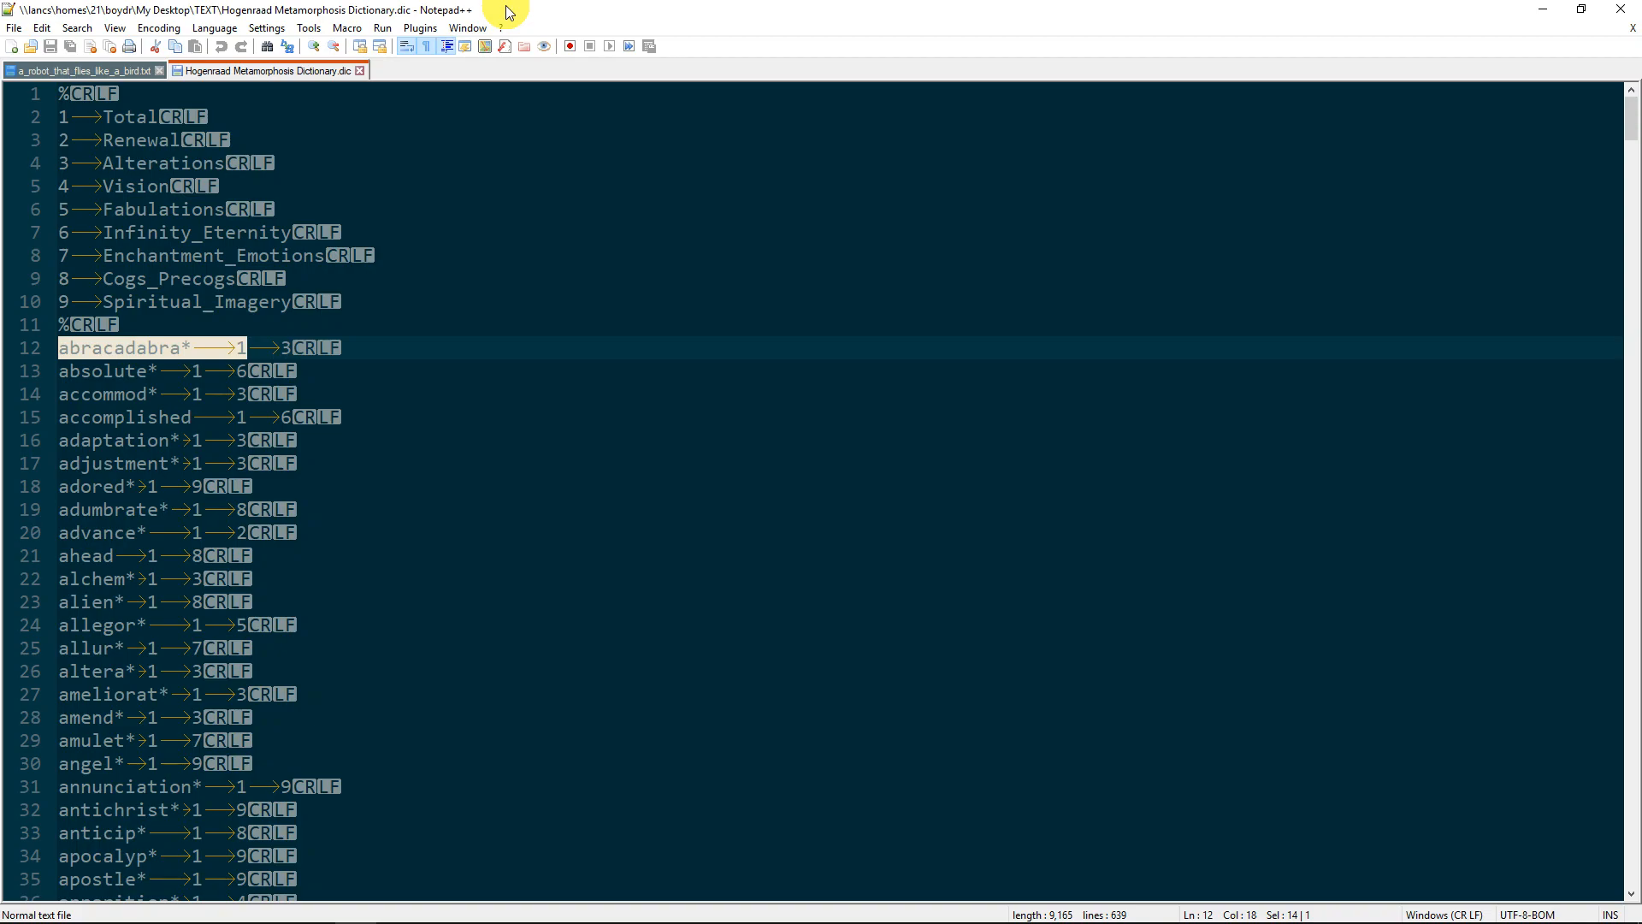
drag(507, 10, 676, 73)
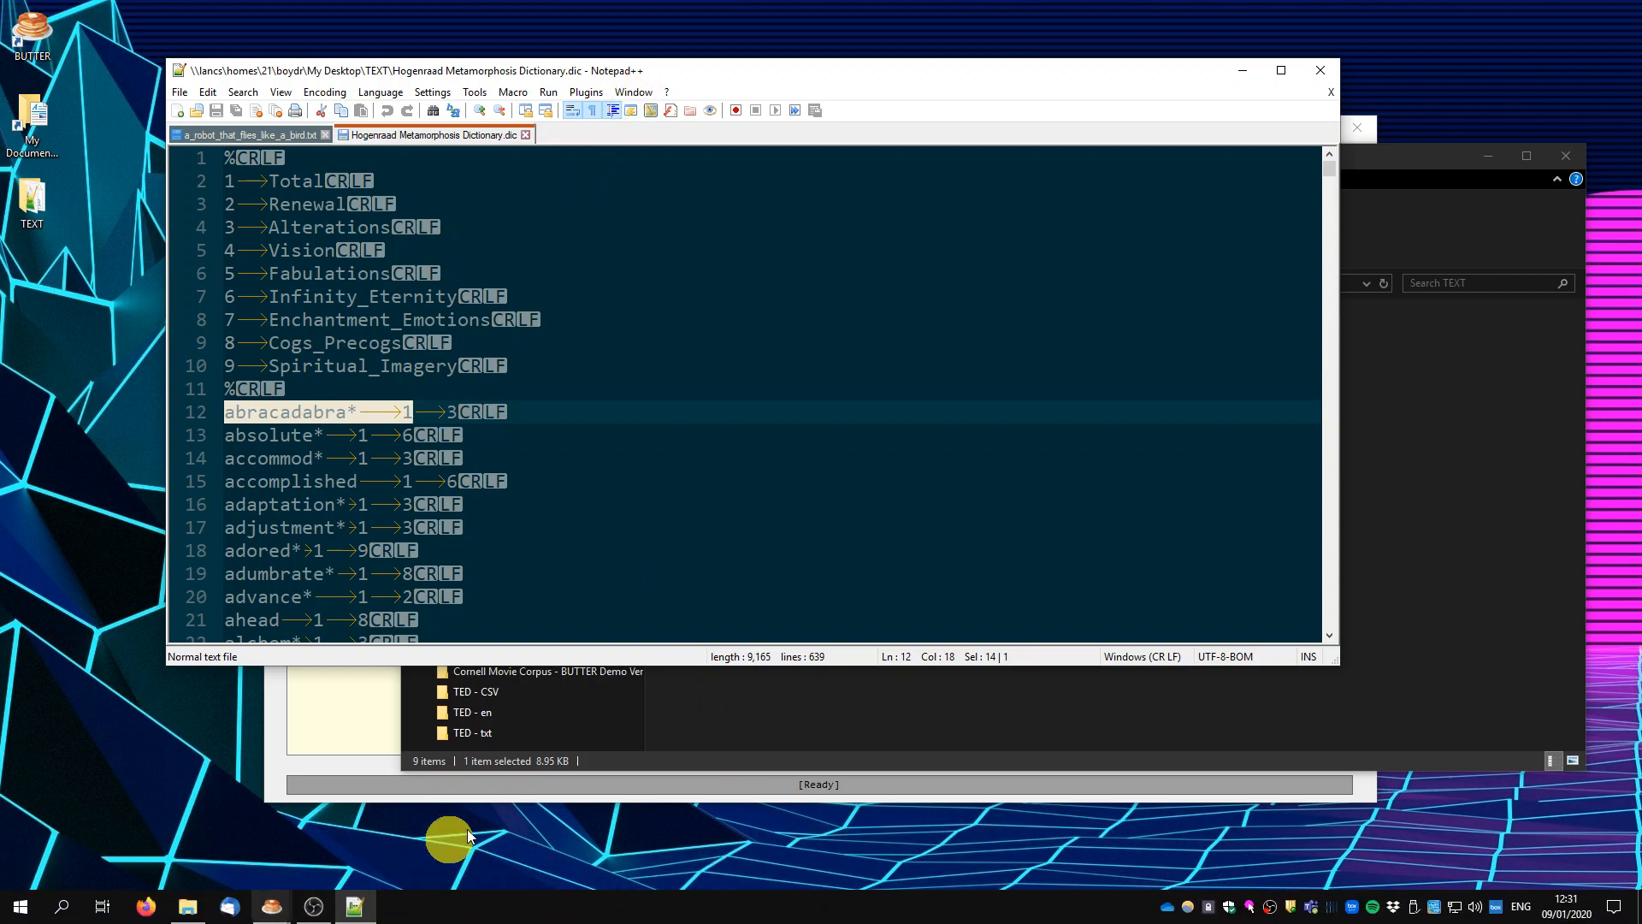
click(321, 401)
drag(346, 408, 223, 410)
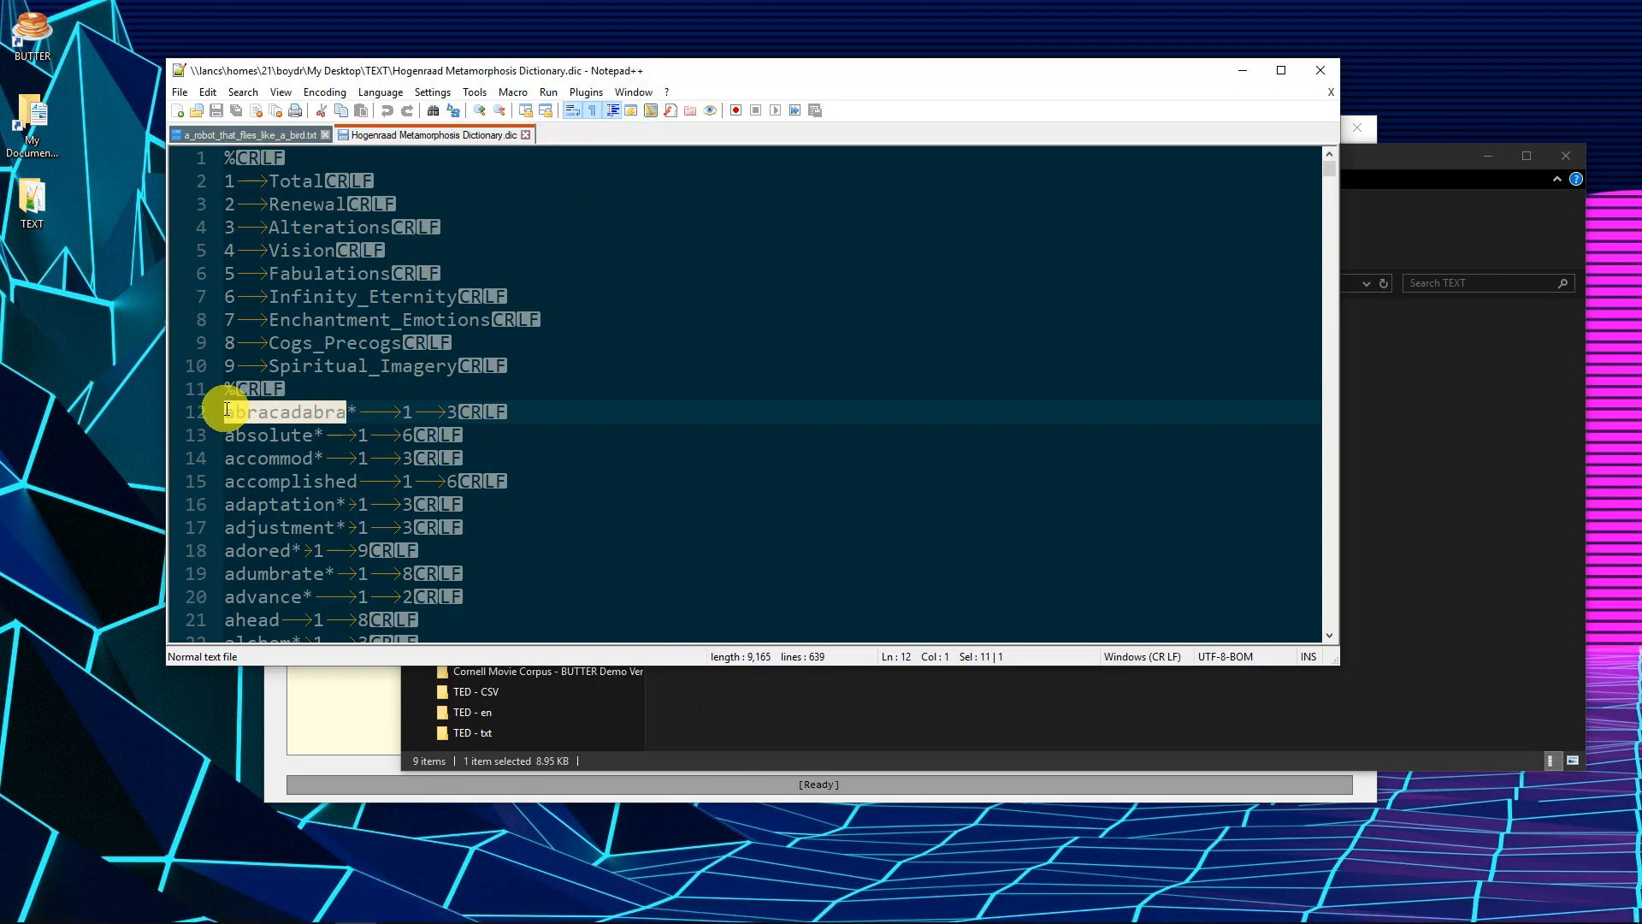
click(356, 408)
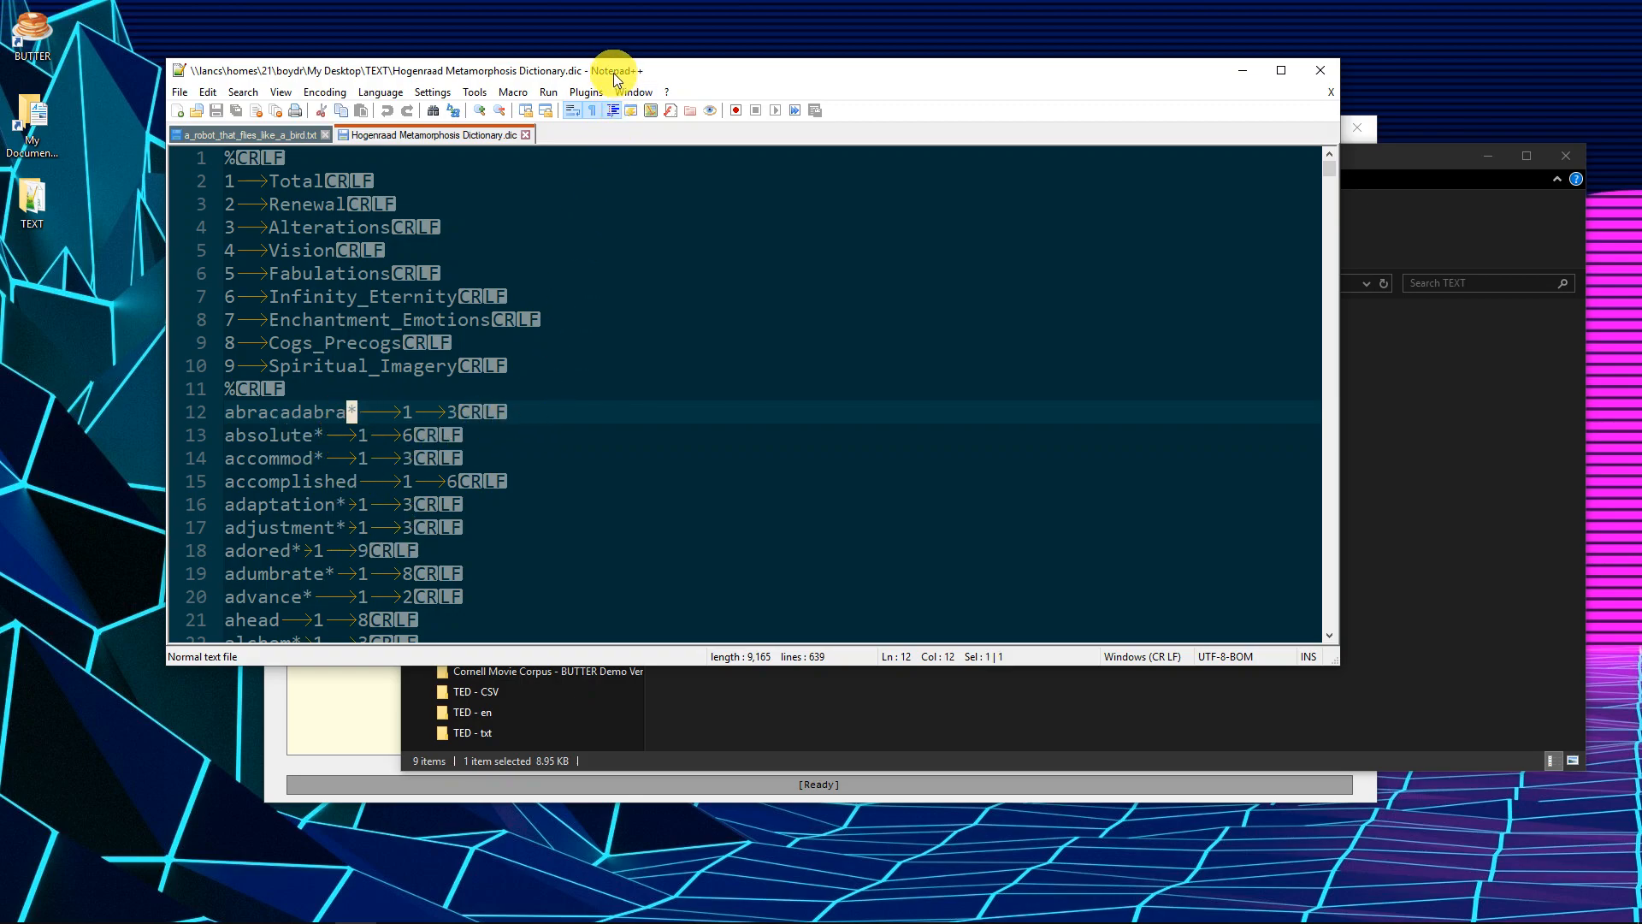
Step: Move the Notepad++ and TEXT folder windows aside and load "Hogenraad Metamorphosis Dictionary.dic" as an external dictionary in BUTTER
drag(614, 78, 1641, 188)
drag(903, 158, 1641, 215)
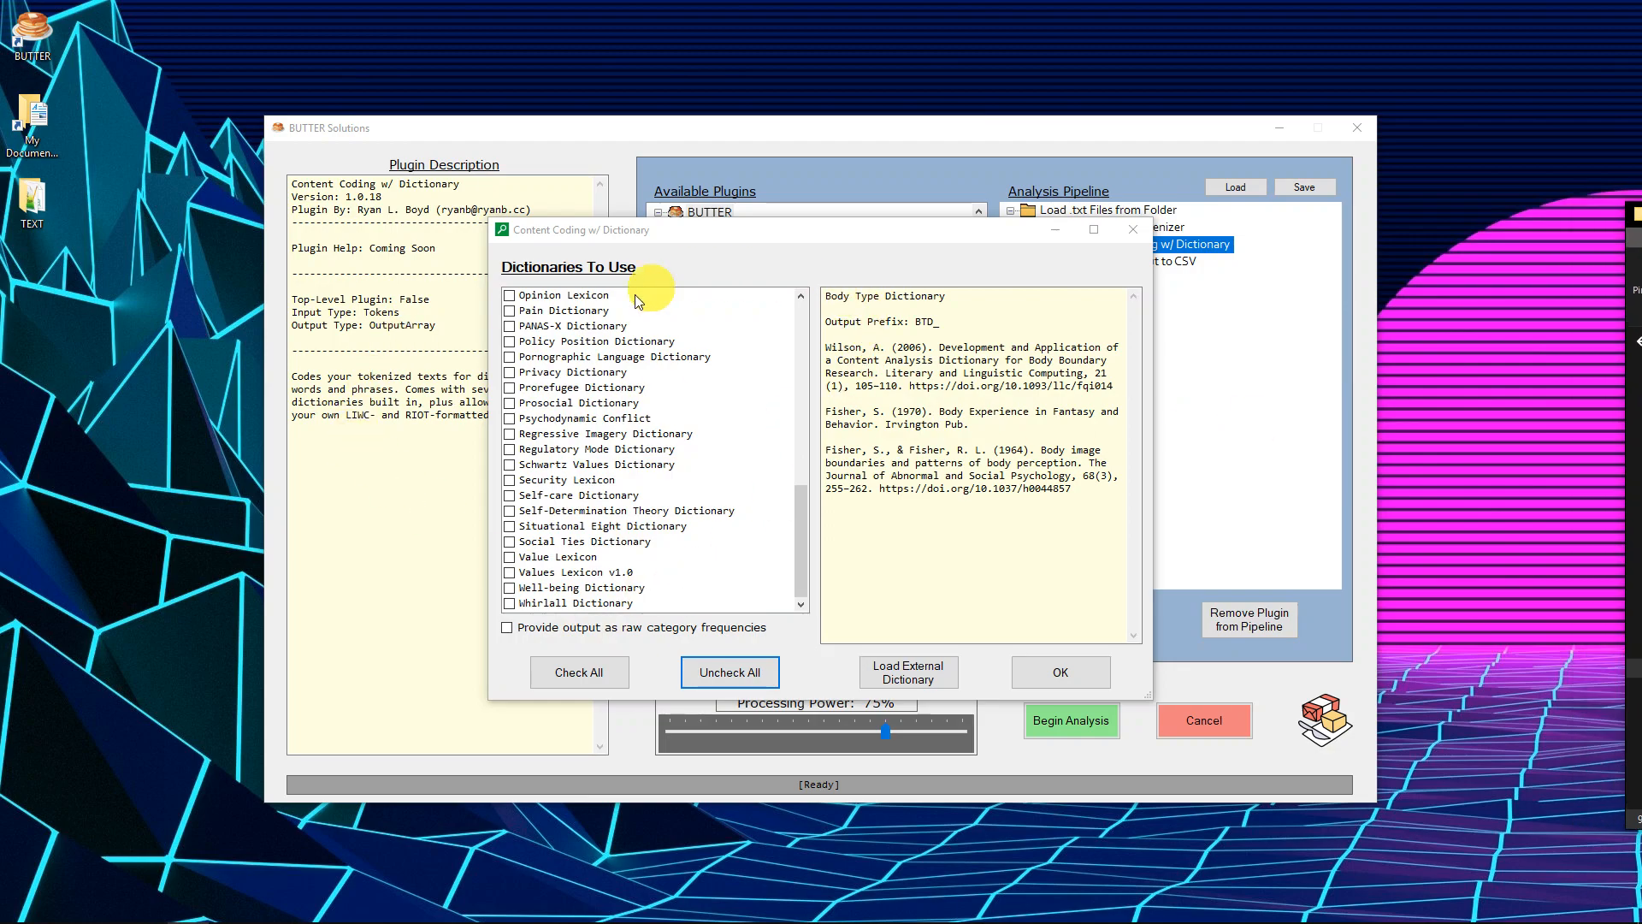
click(909, 675)
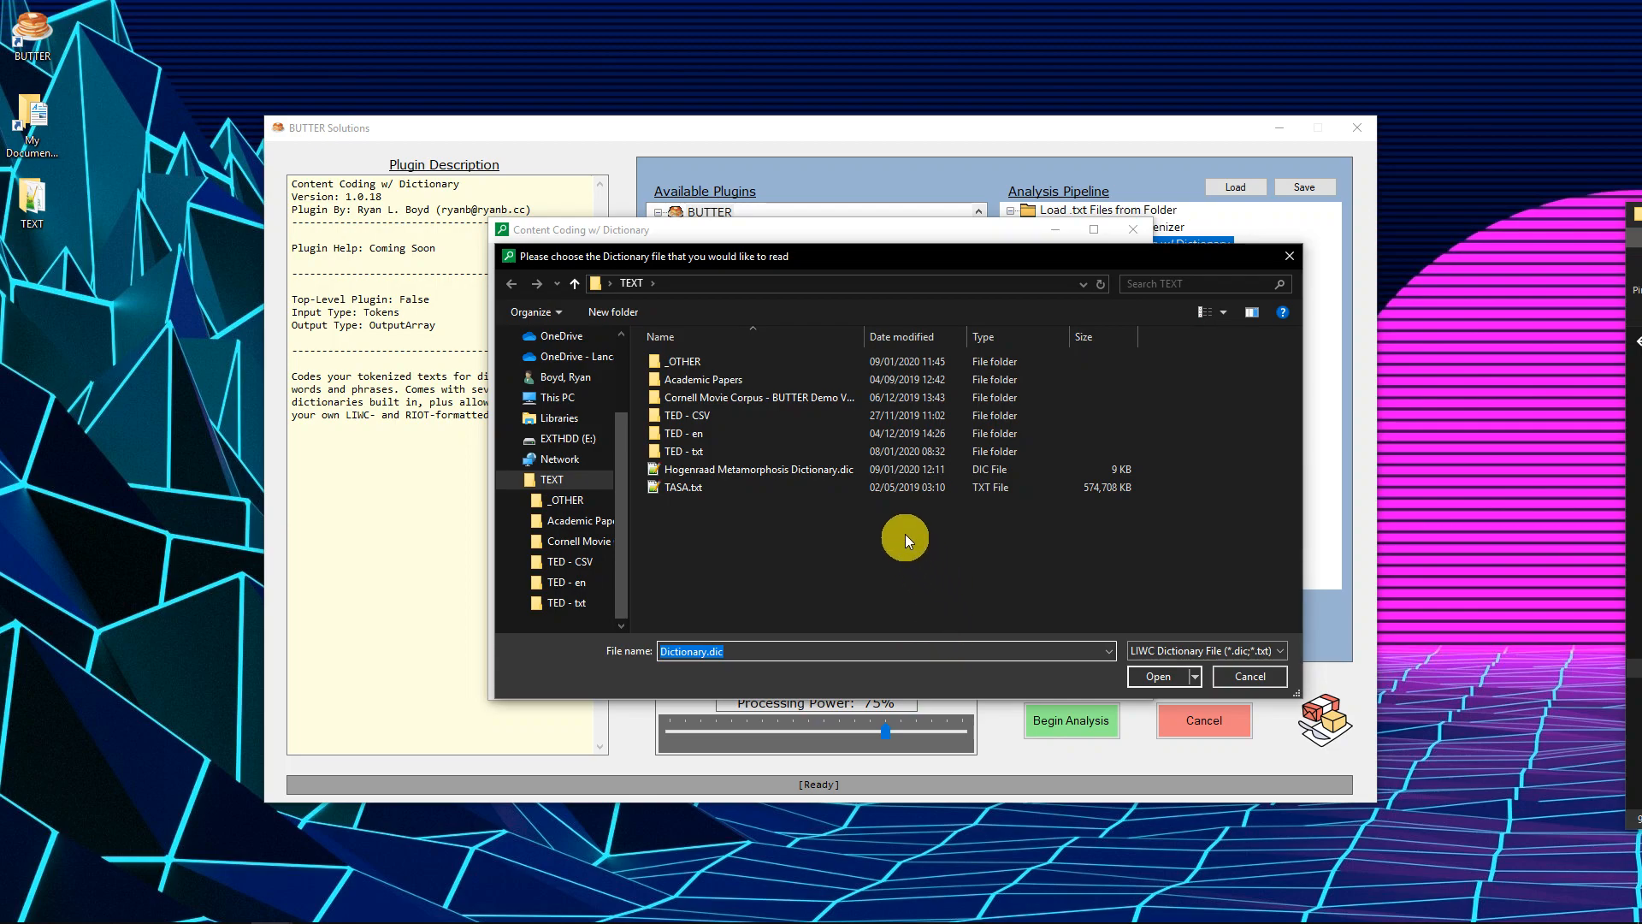
click(740, 469)
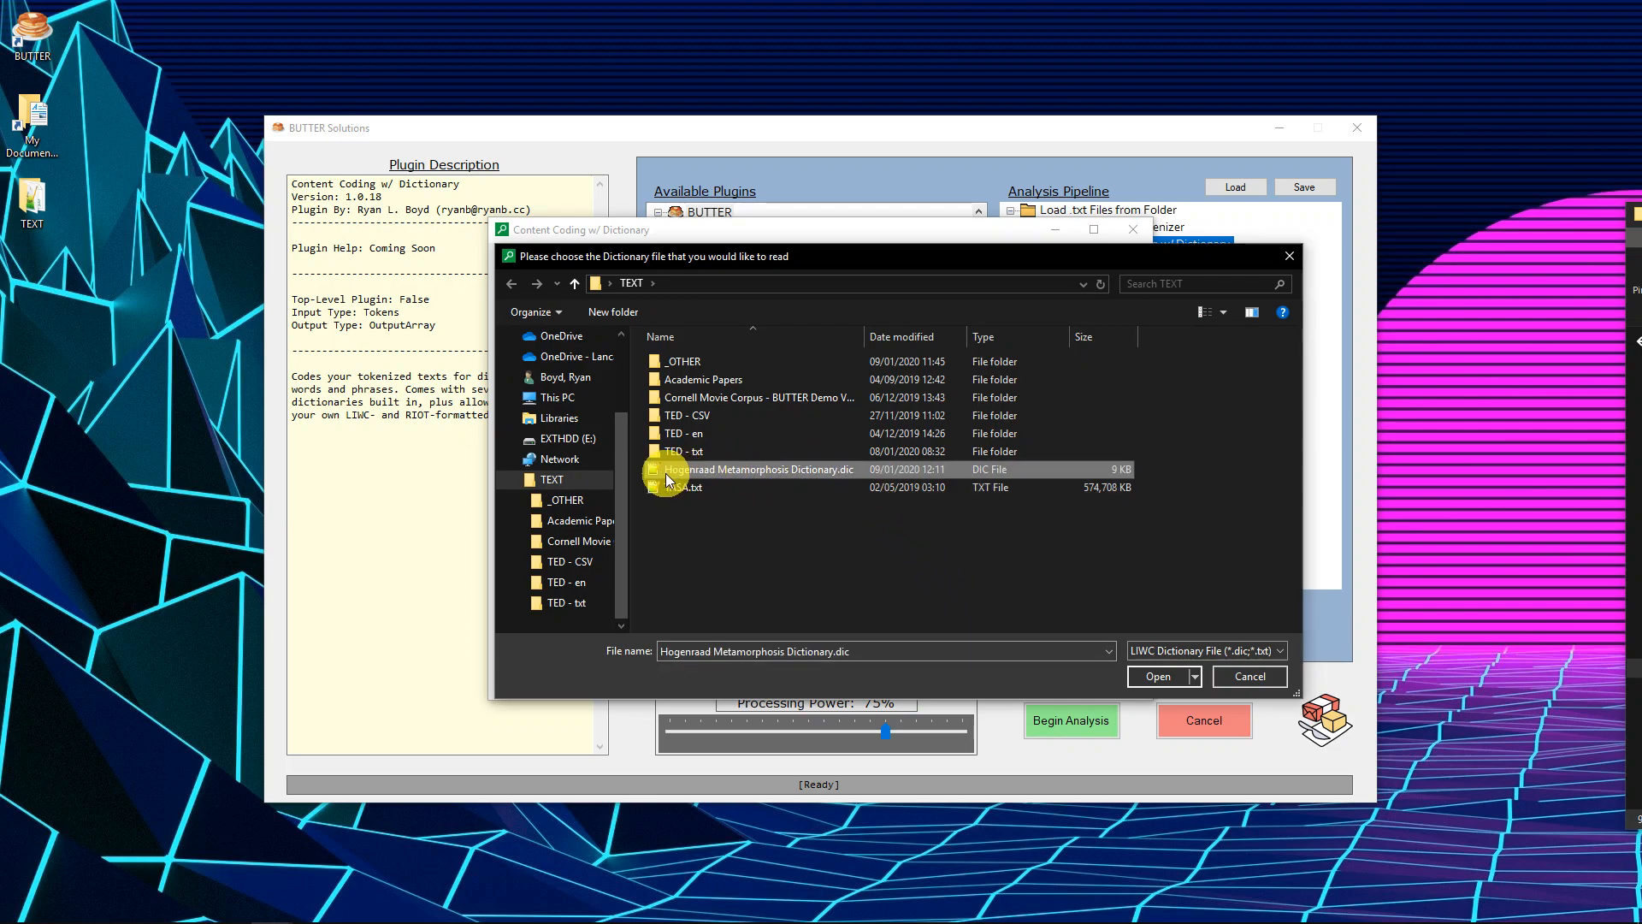
click(1160, 674)
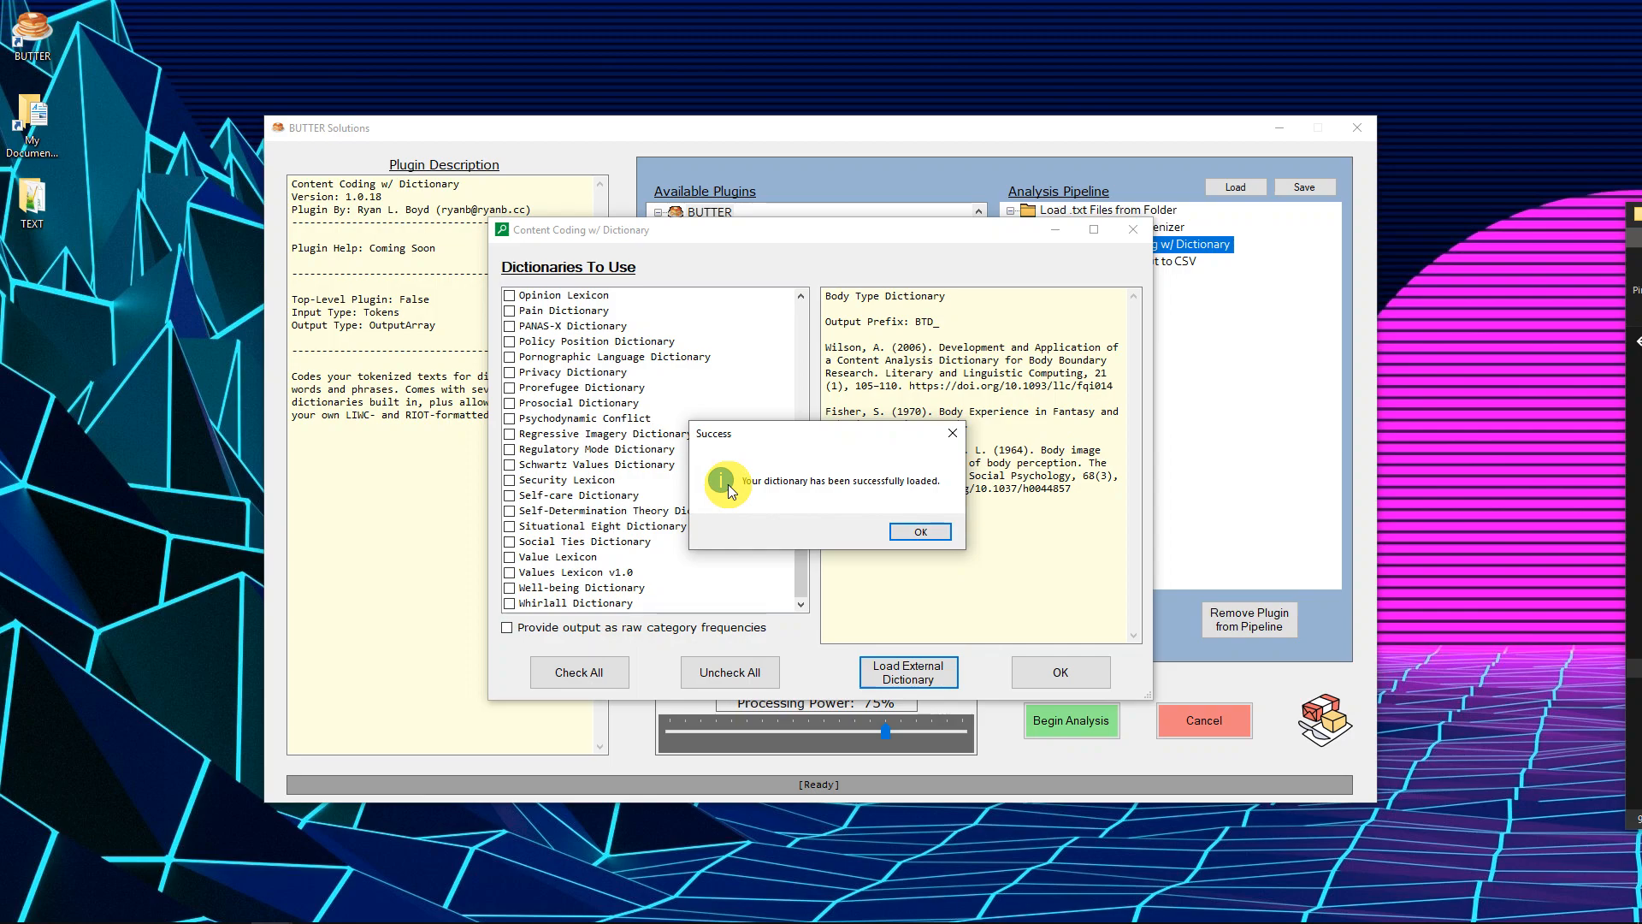
click(922, 529)
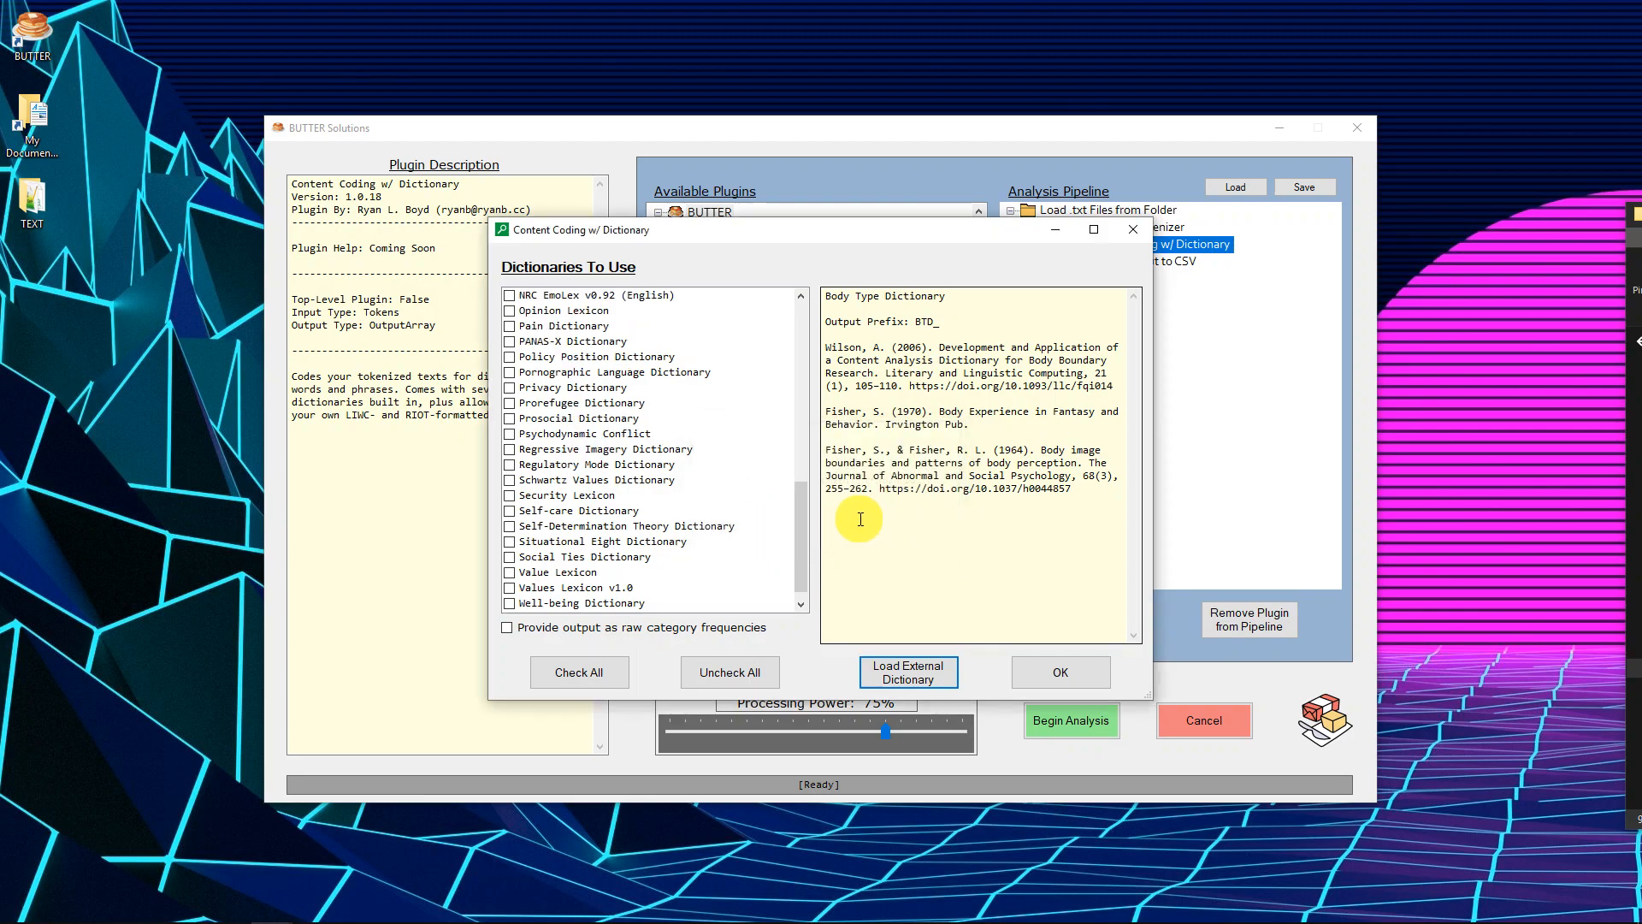
Step: Check the description of the loaded "Hogenraad Metamorphosis Dictionary.dic" and accept the Content Coding w/ Dictionary settings
drag(809, 529, 811, 399)
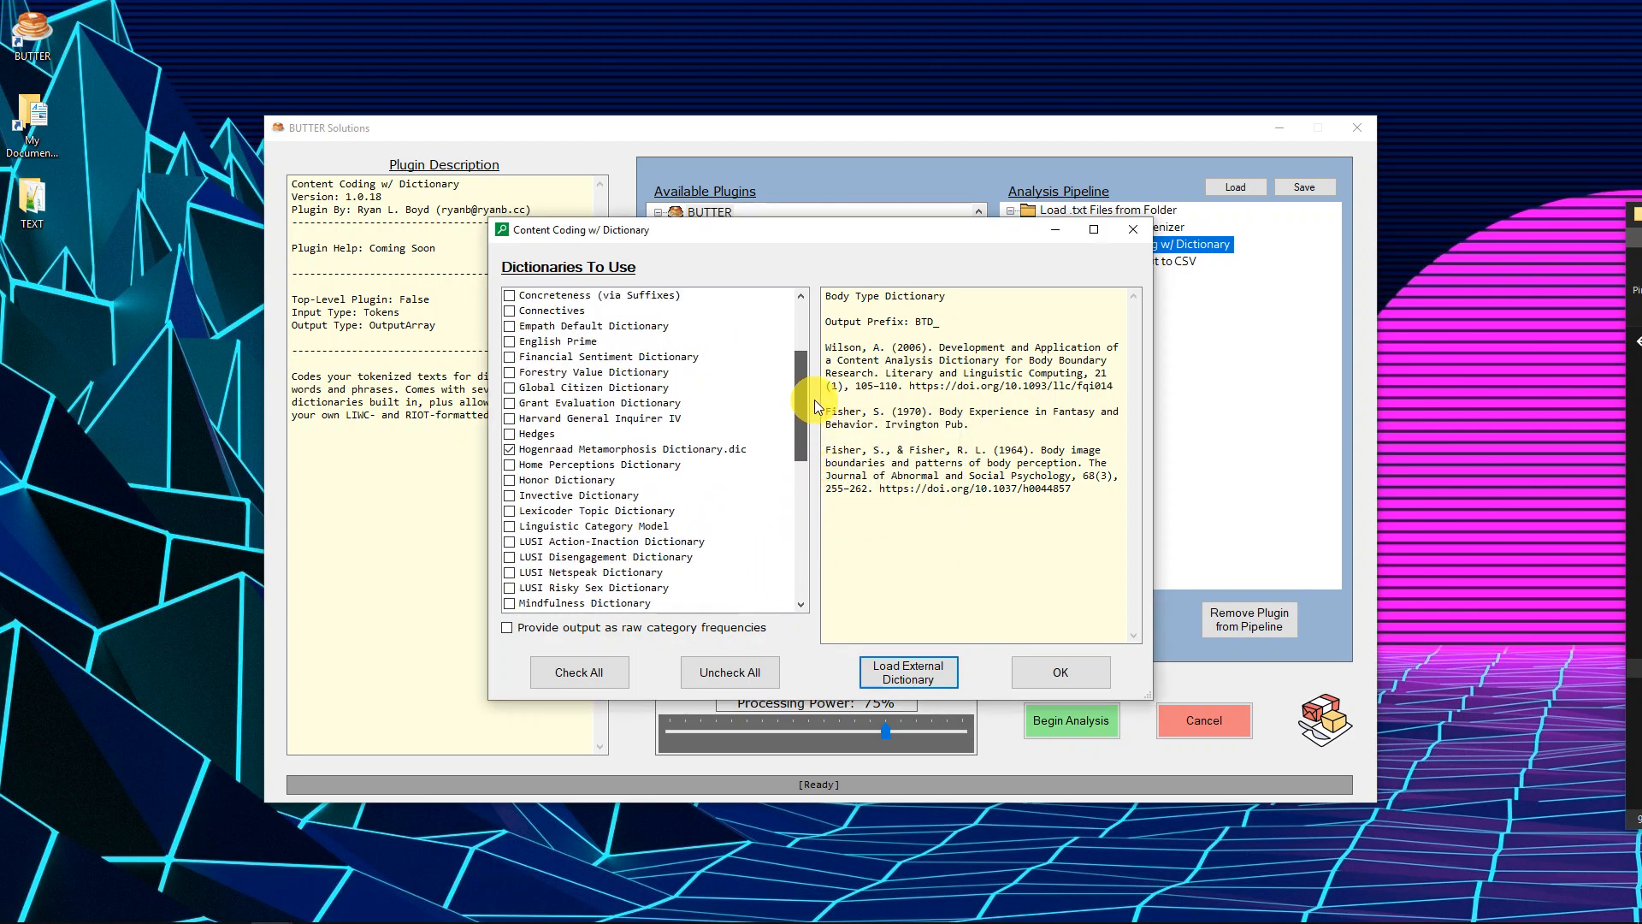
click(598, 452)
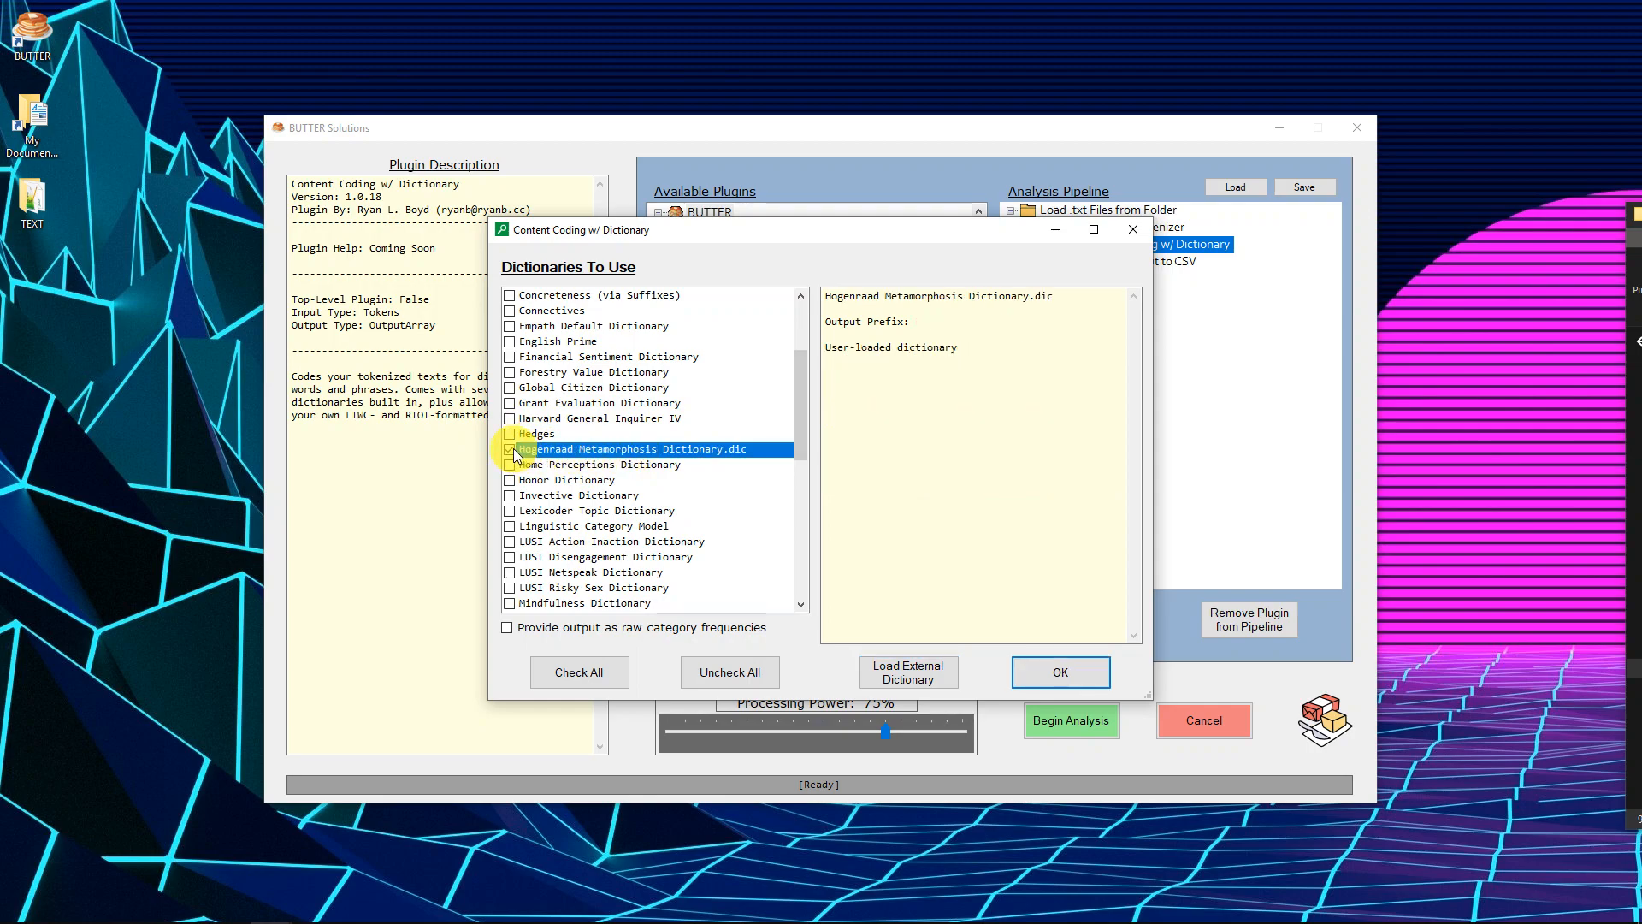
drag(957, 347, 827, 348)
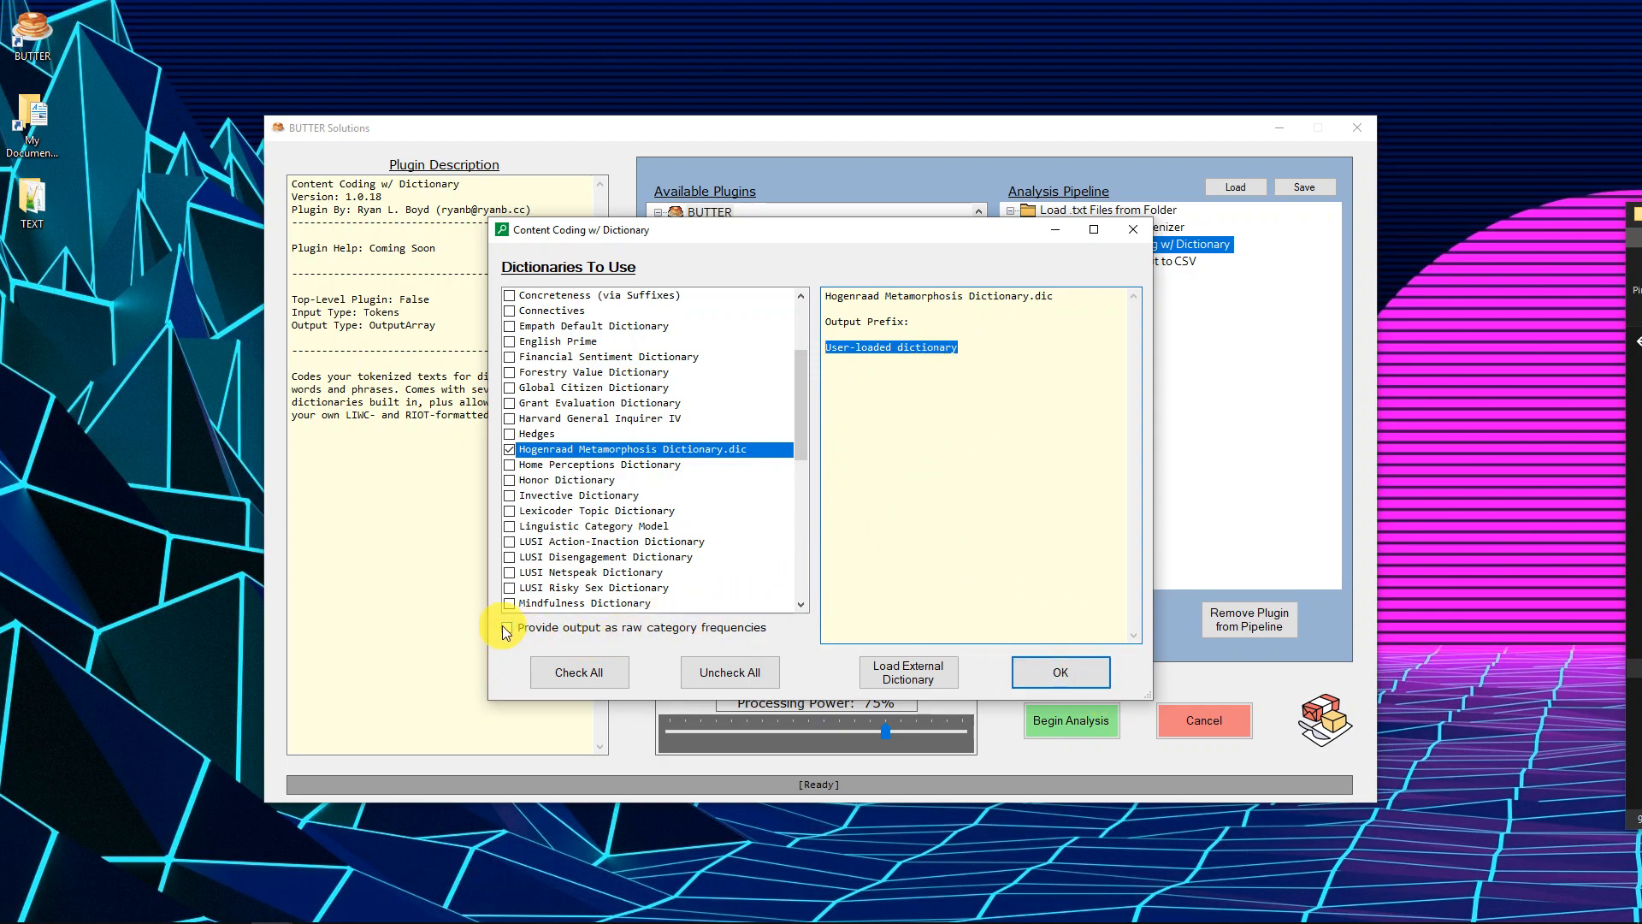
click(1091, 674)
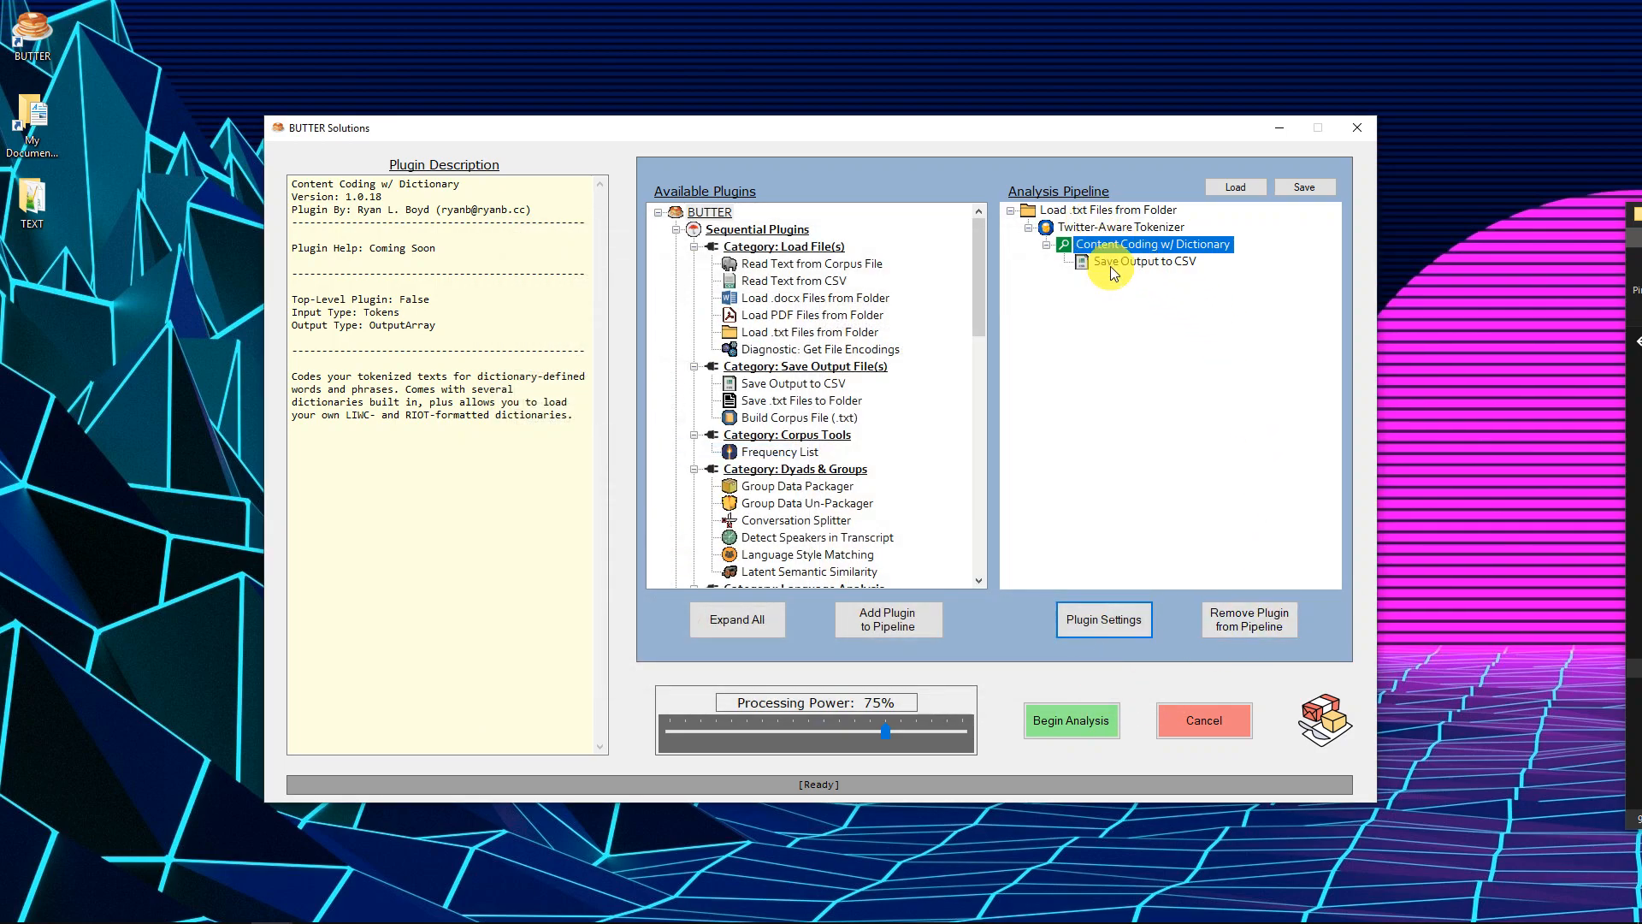
Step: Delete the old "BUTTER-CSVOutput - Content Coding Output.csv" from the TEXT folder and move the folder window aside
drag(1641, 216, 830, 183)
double_click(690, 470)
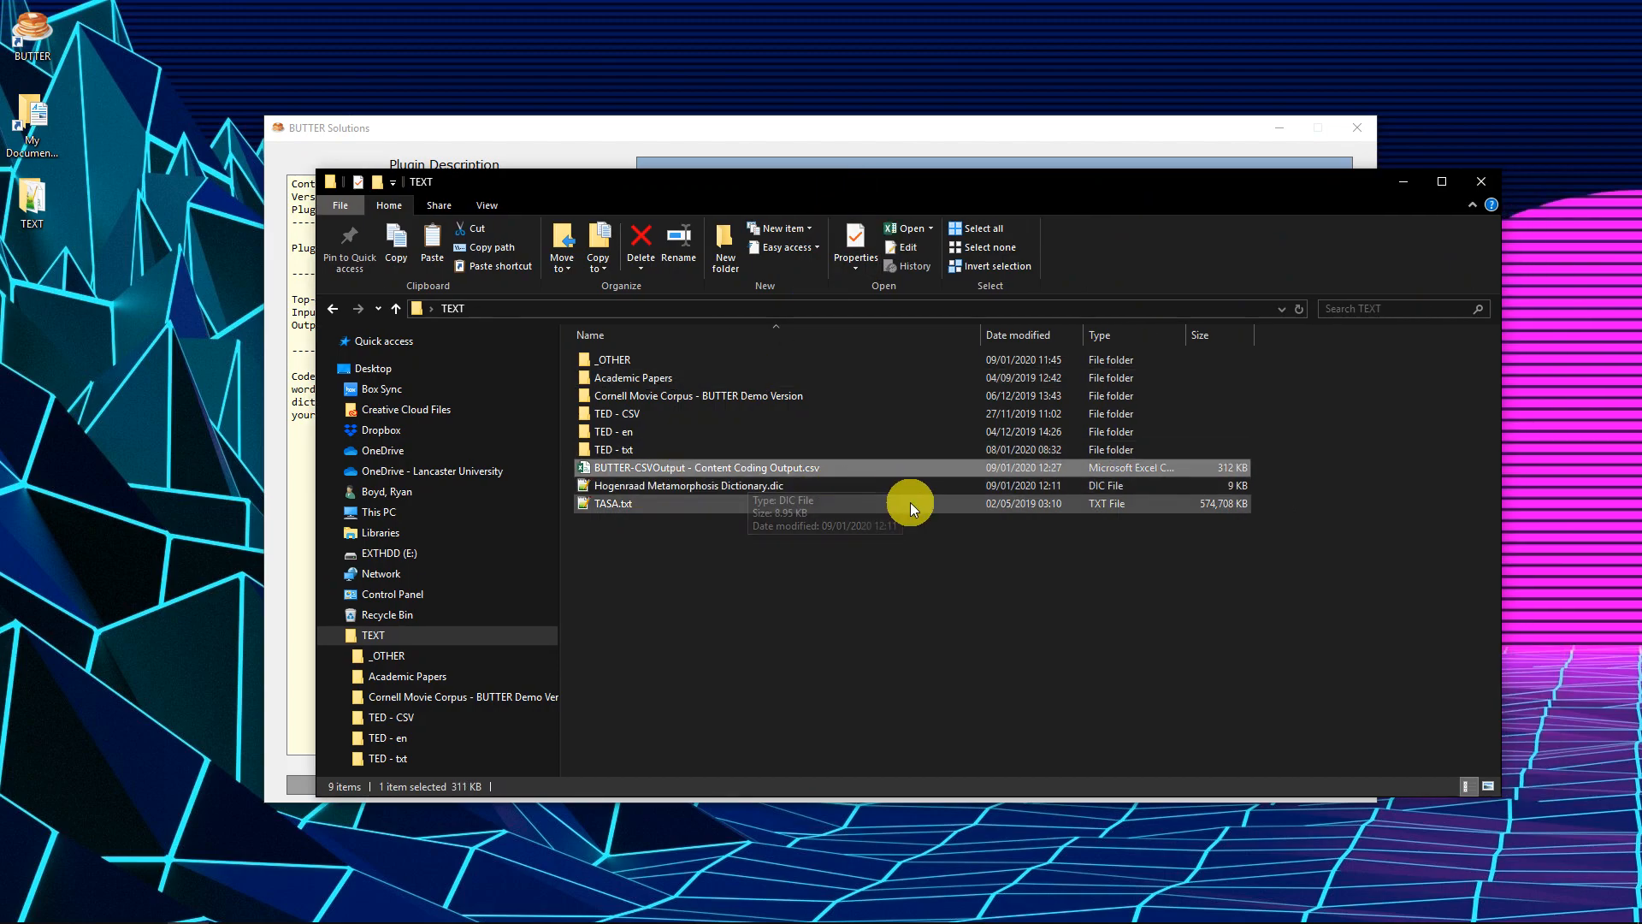
key(Delete)
drag(843, 191, 1641, 205)
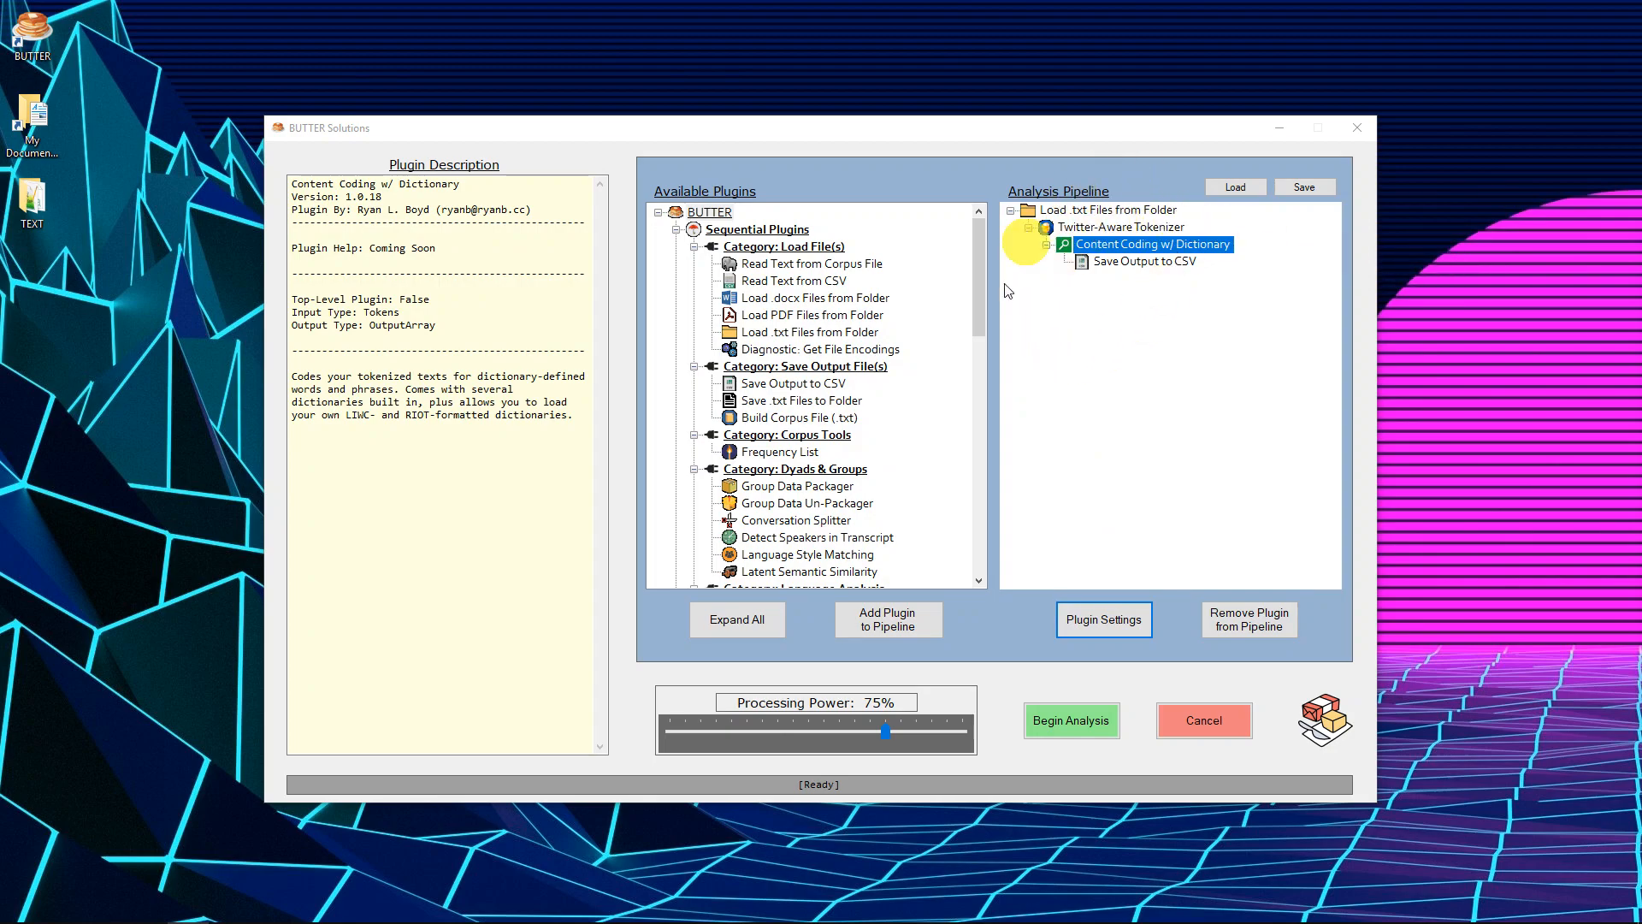
Step: Run the analysis pipeline with the external dictionary, cancel it partway, and dismiss the completion notice
click(1084, 718)
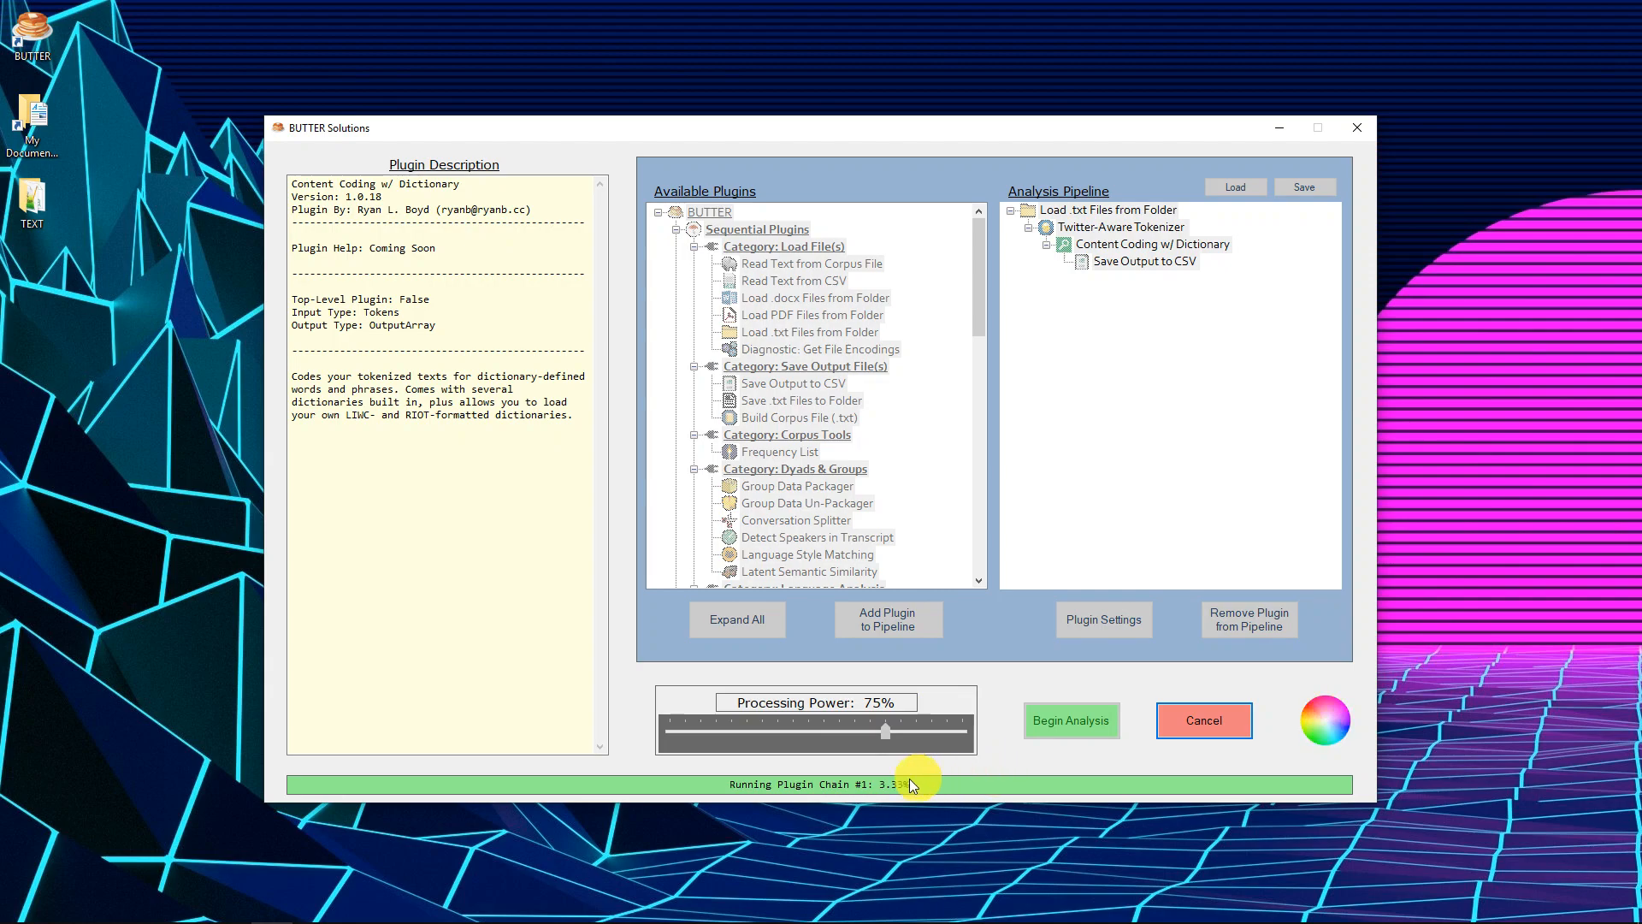
click(1204, 721)
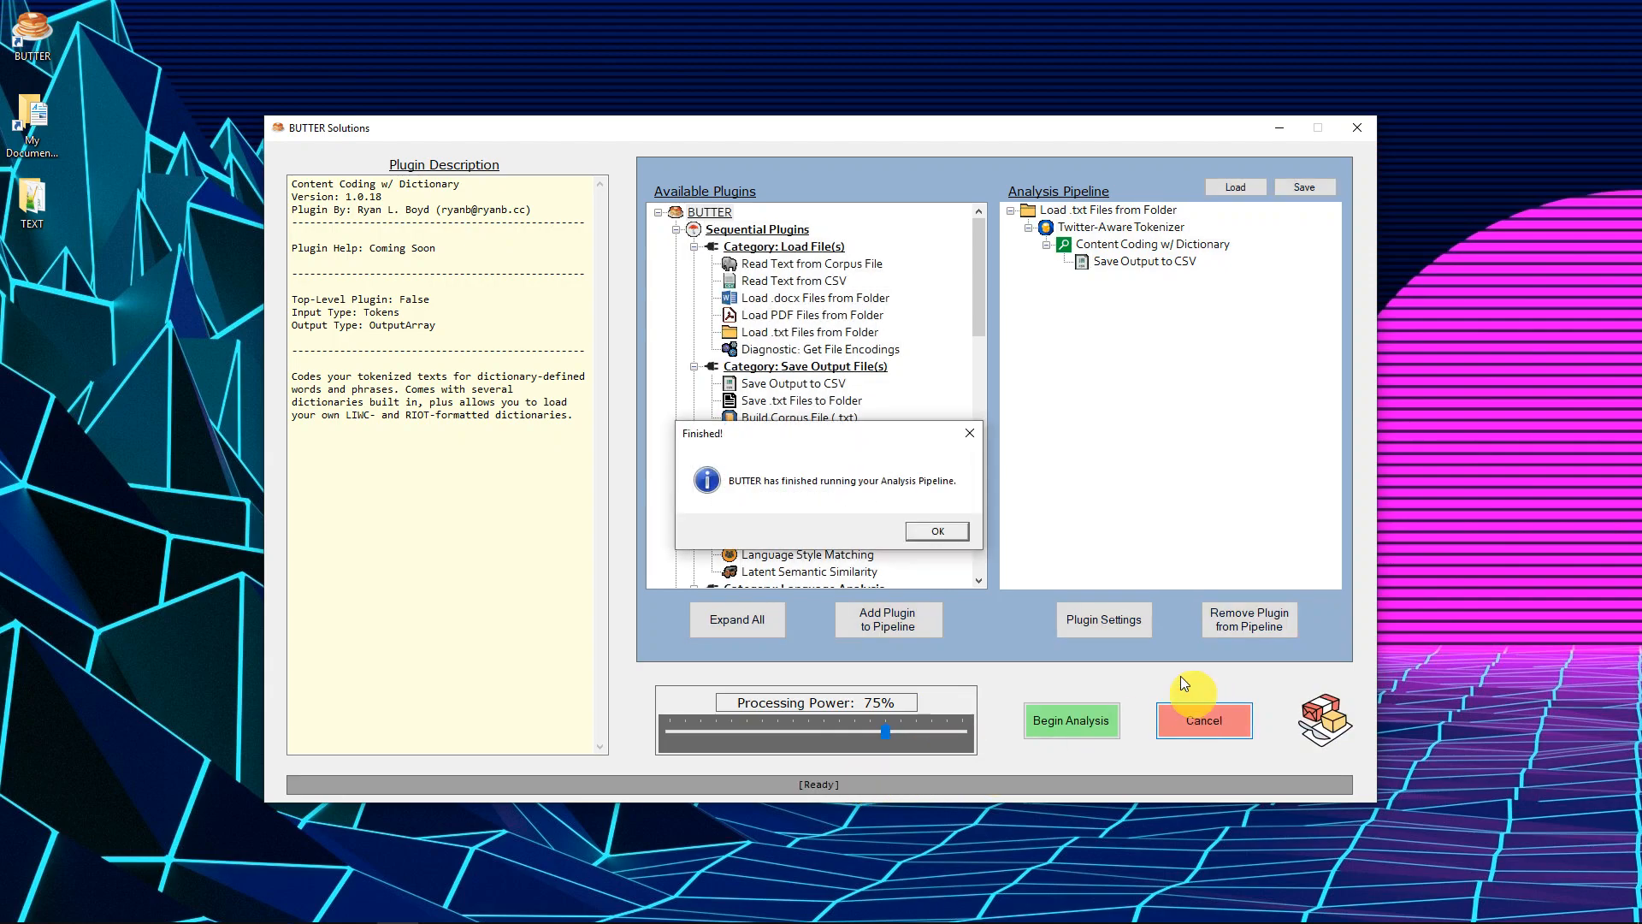
click(938, 530)
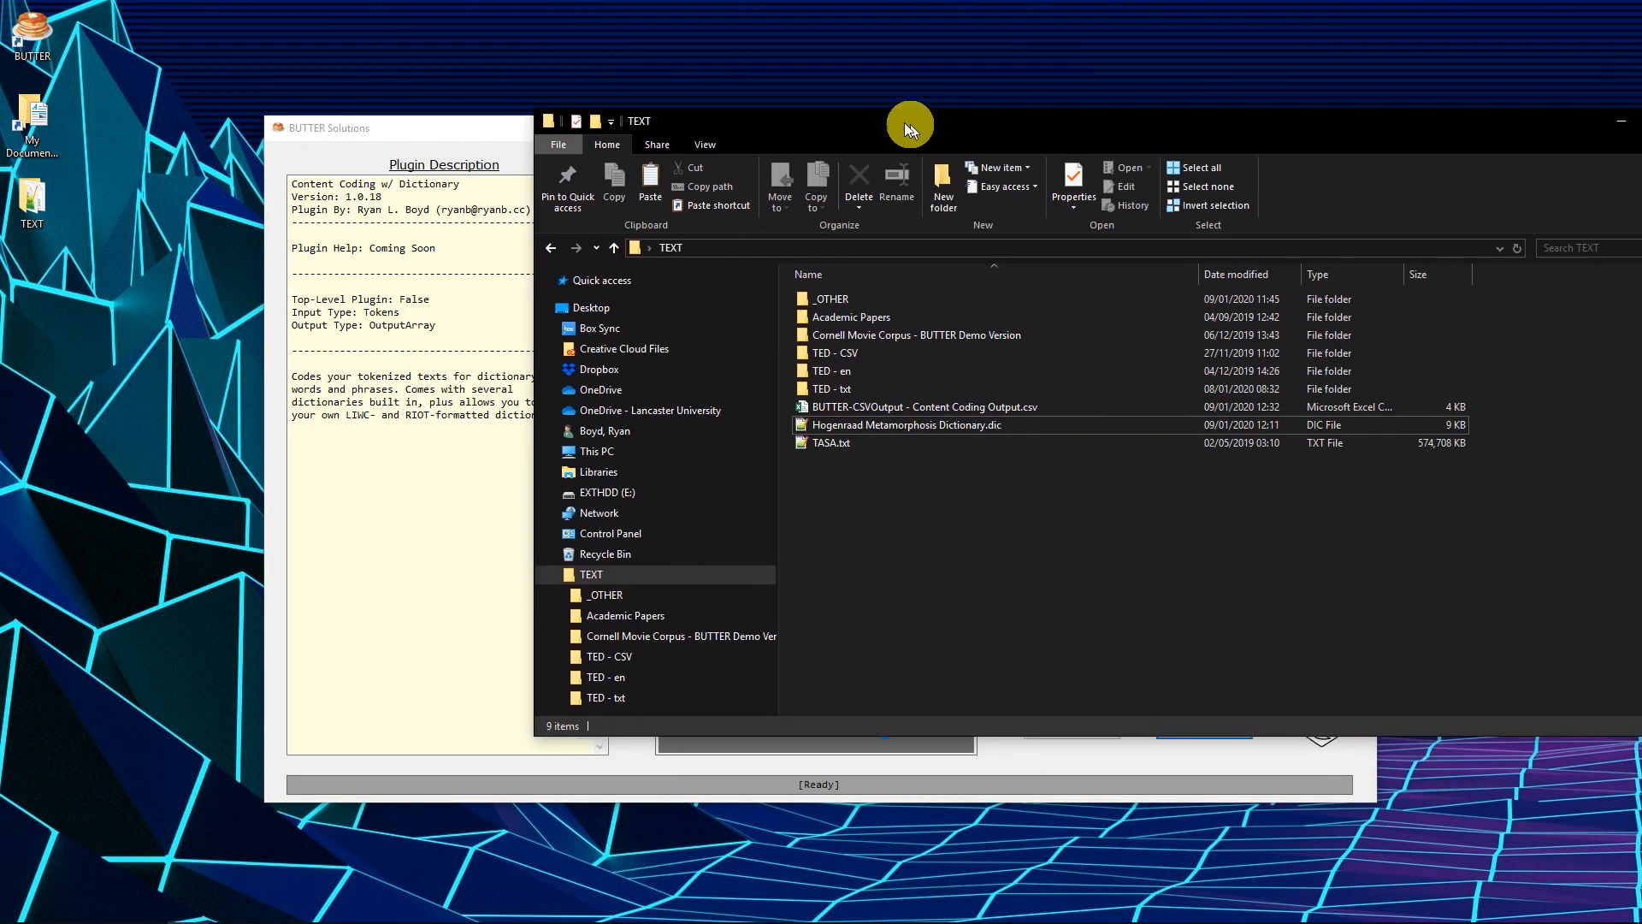
Step: Open the new "BUTTER-CSVOutput - Content Coding Output.csv" in Excel and fit columns E through M to their contents
double_click(792, 418)
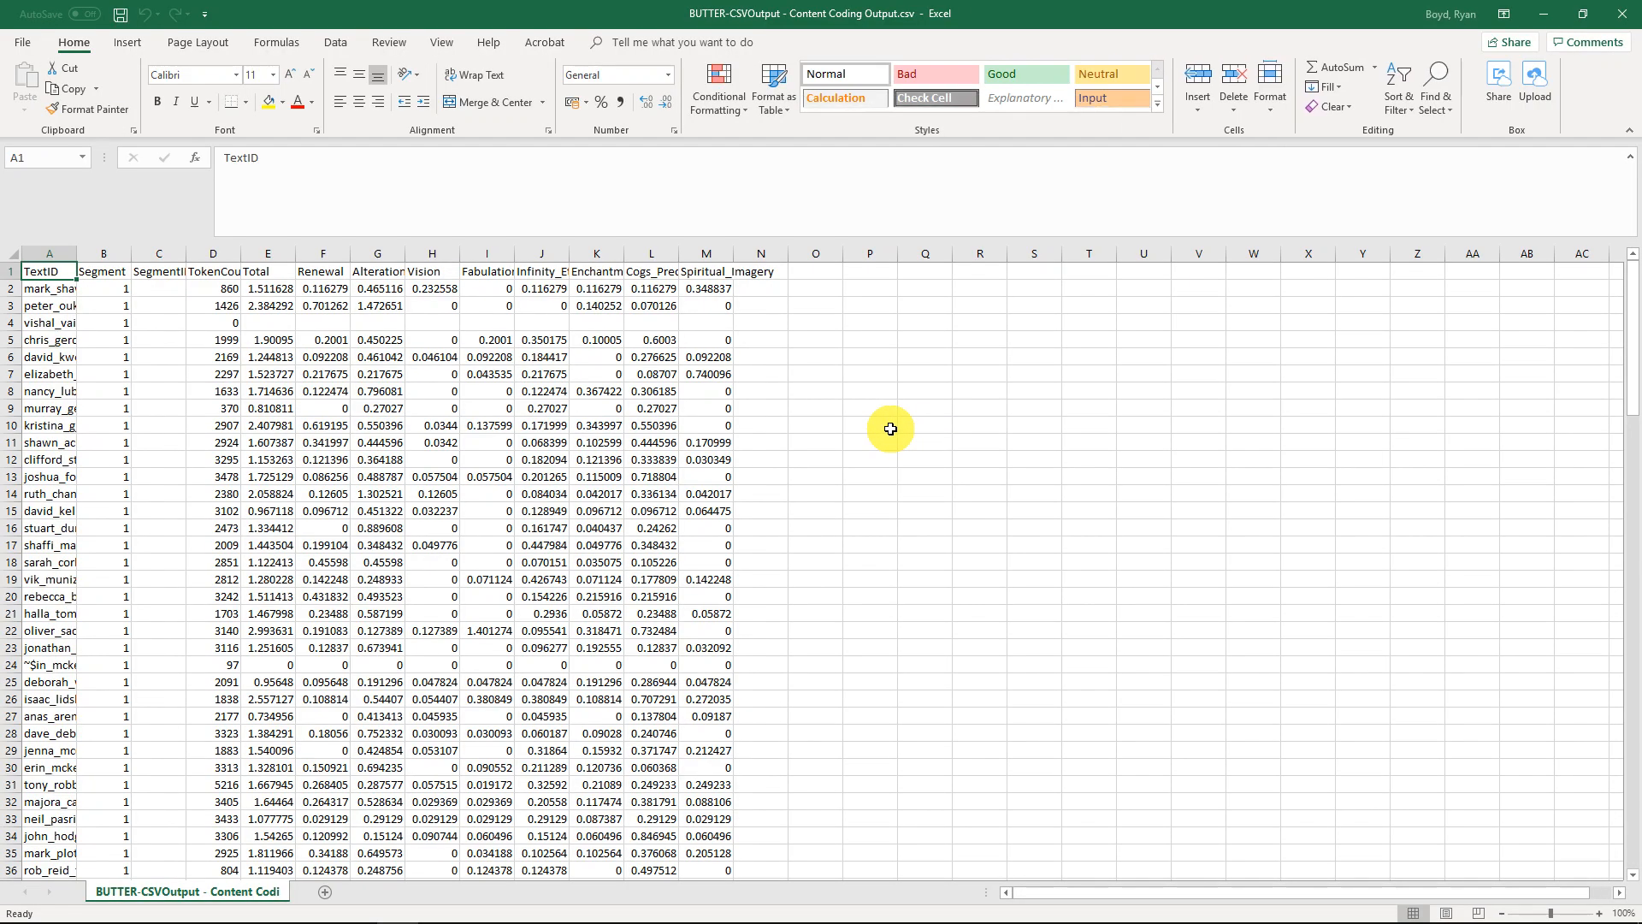
drag(268, 254, 721, 250)
double_click(679, 253)
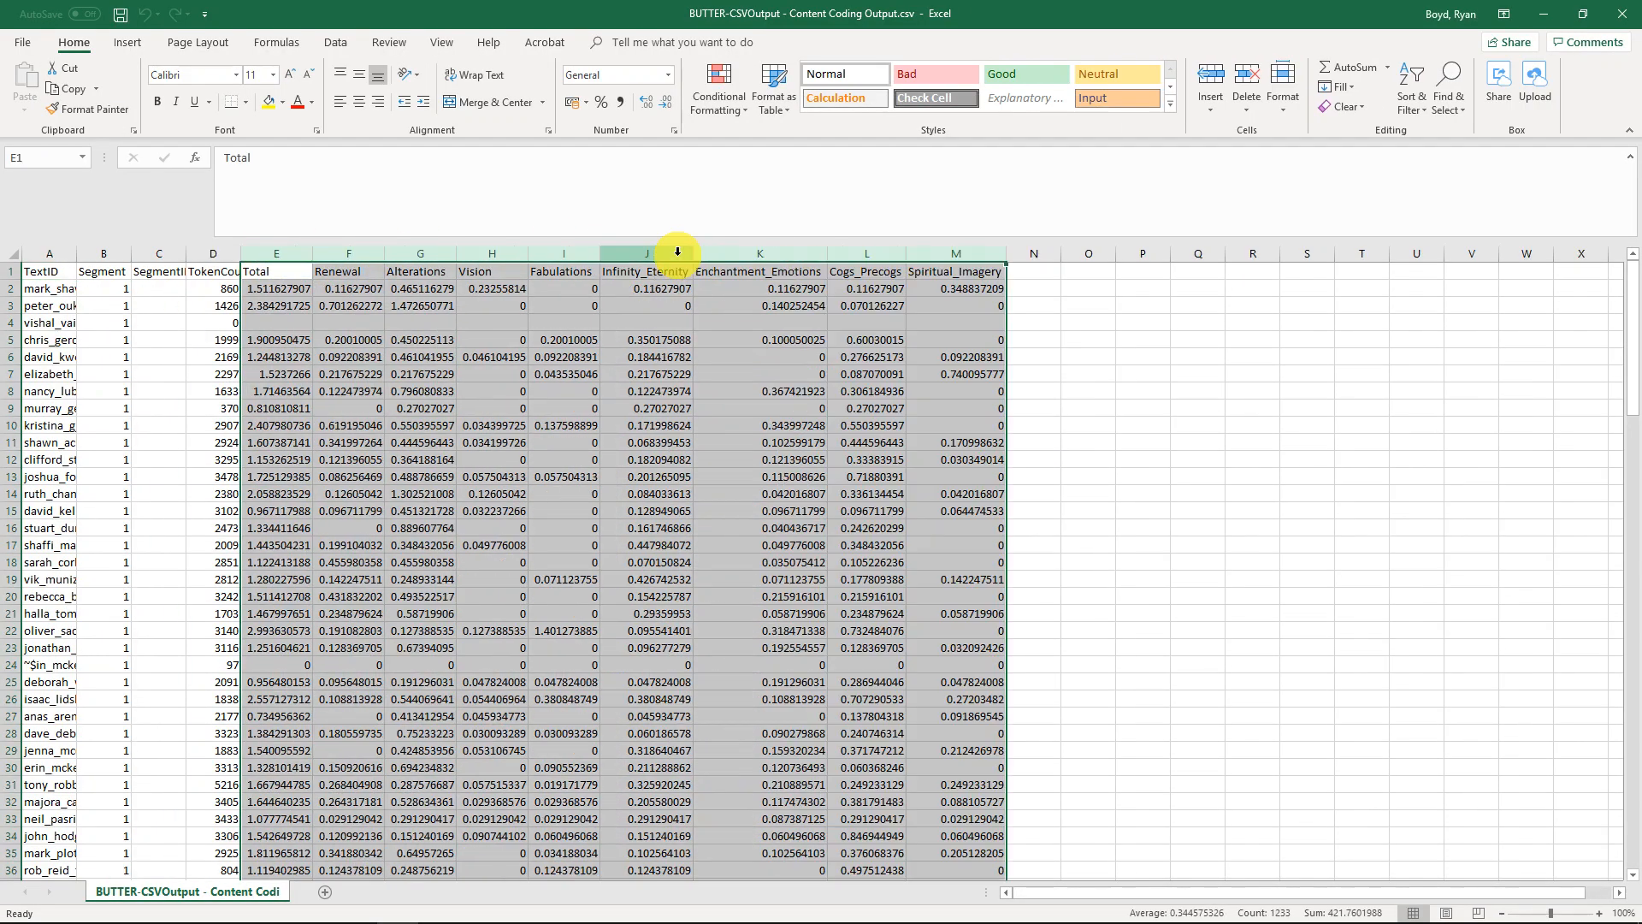
Step: Examine the category headers and the first text's Total and Alterations scores, and close the workbook without saving
click(288, 290)
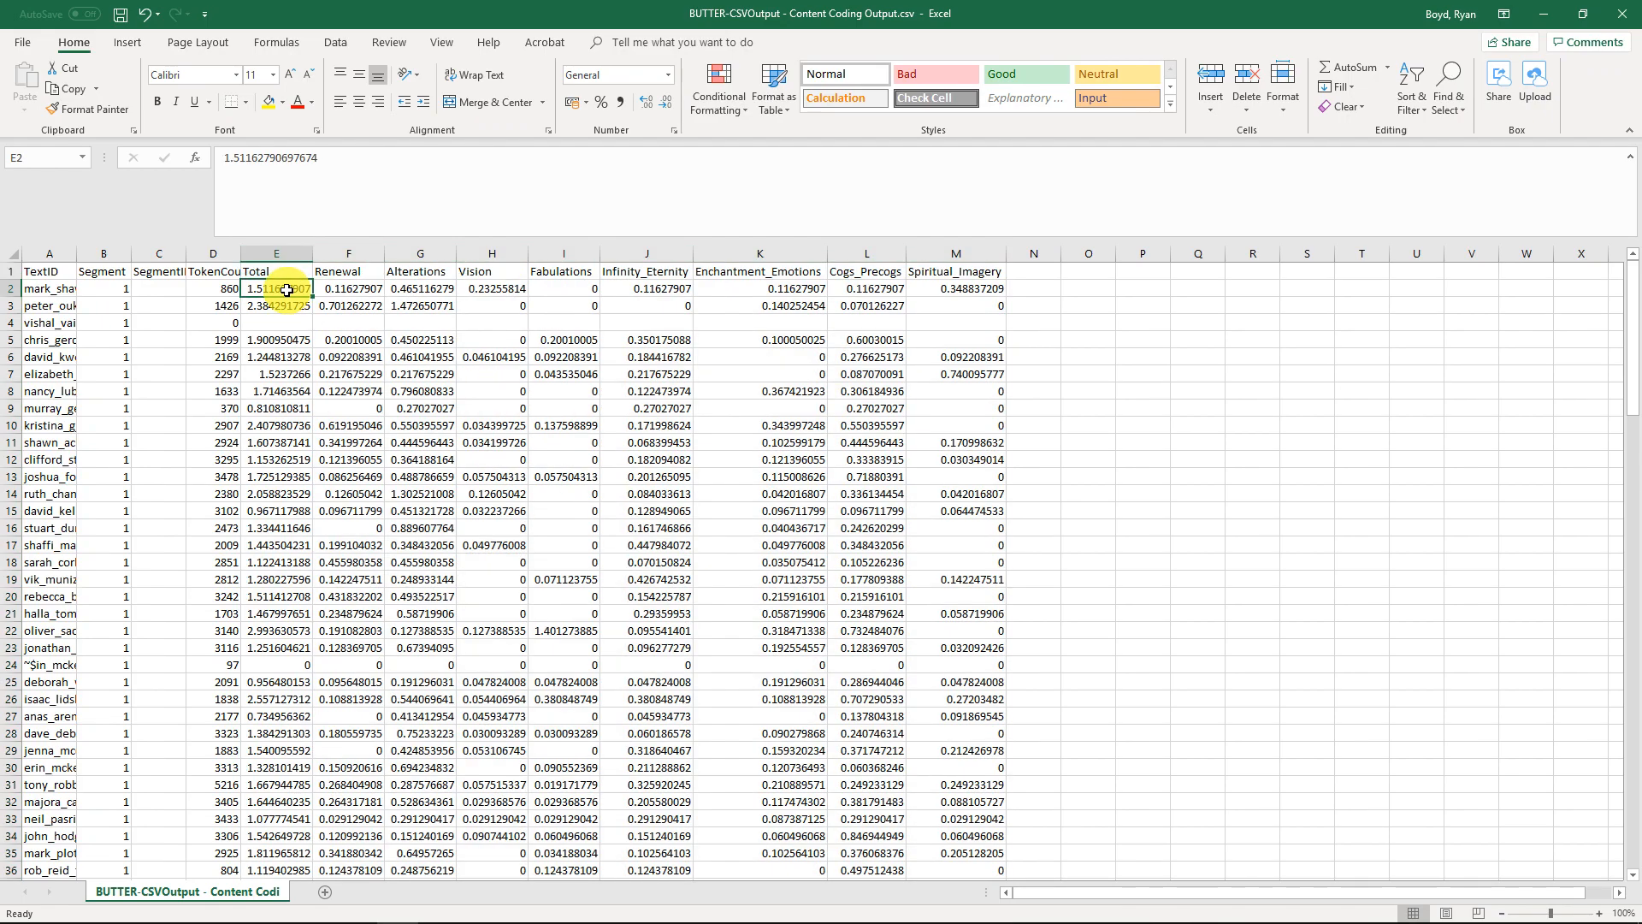
drag(304, 271, 994, 265)
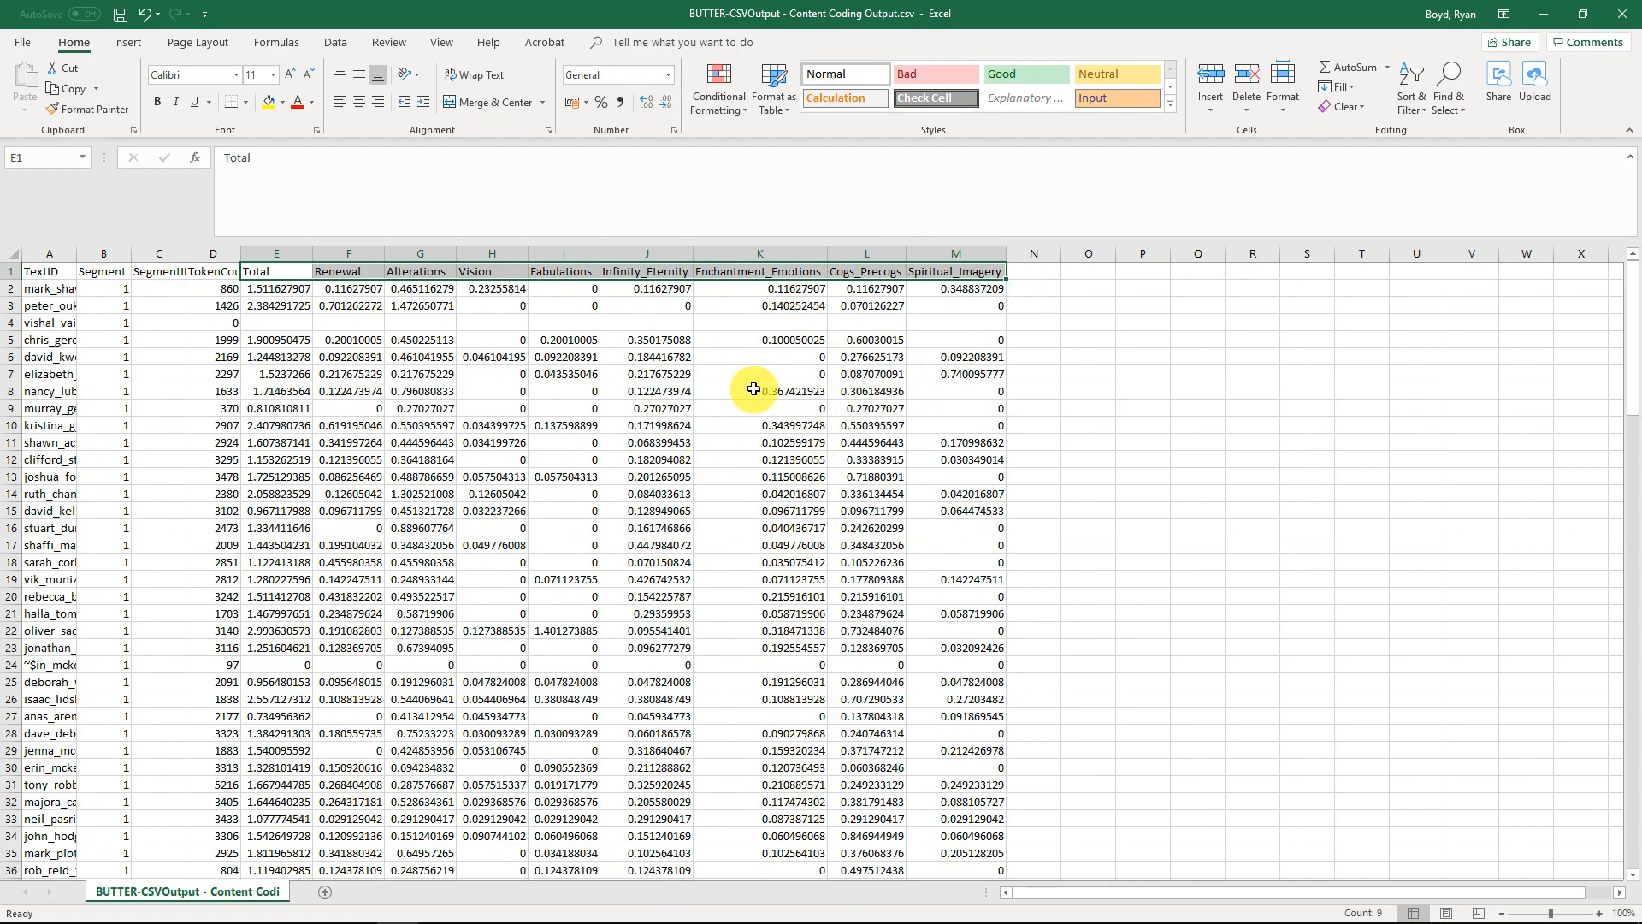
click(291, 274)
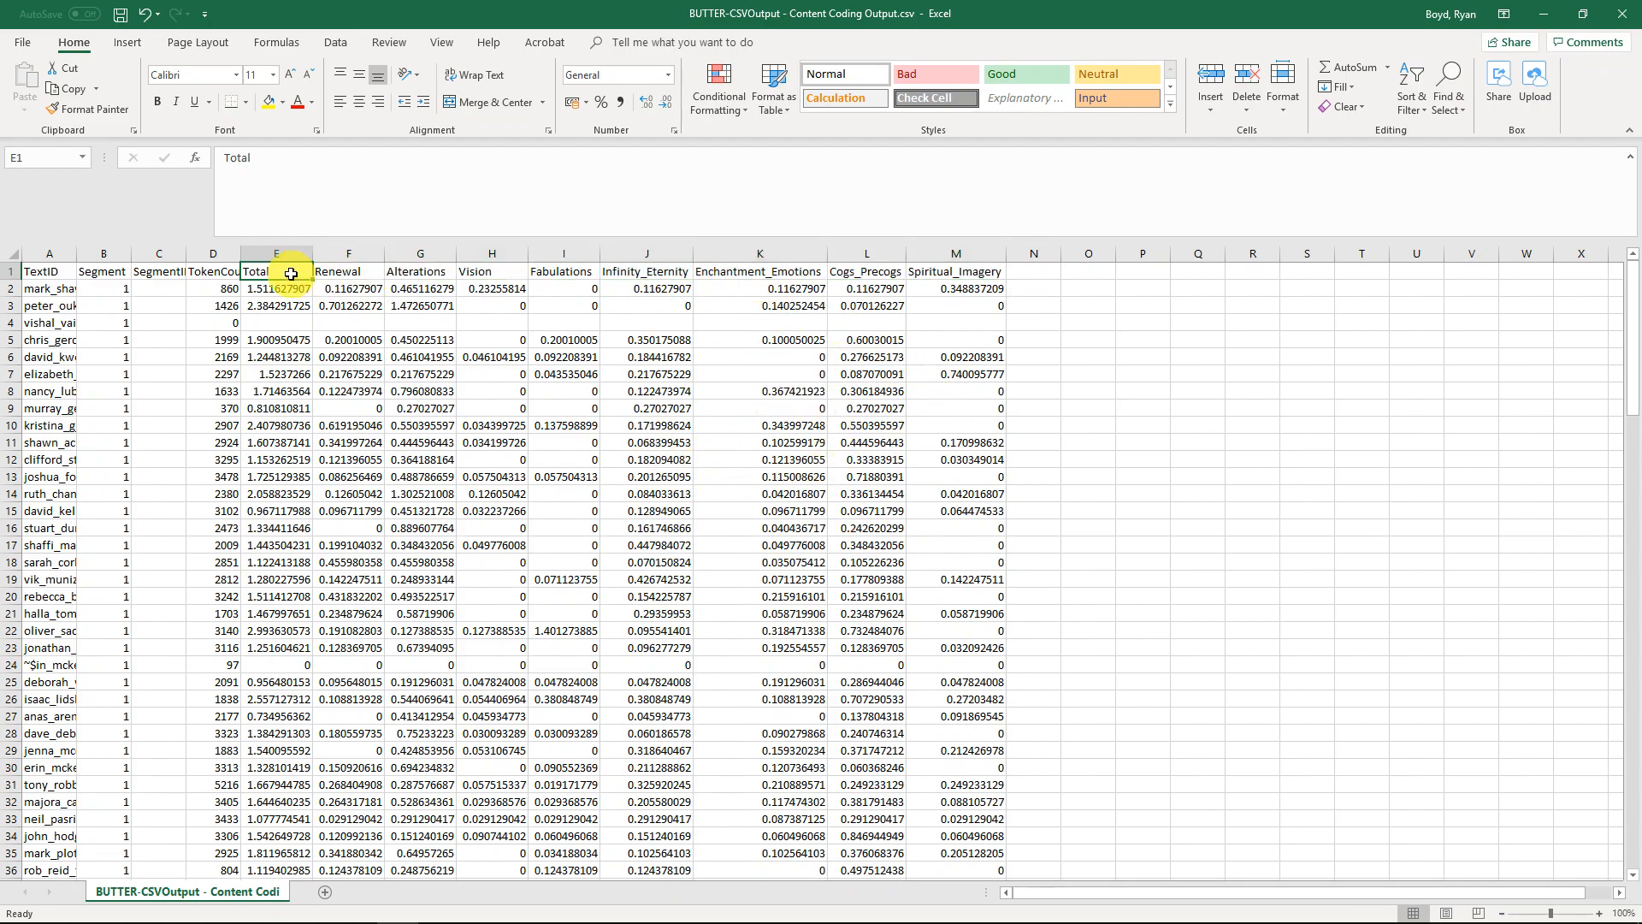
click(267, 290)
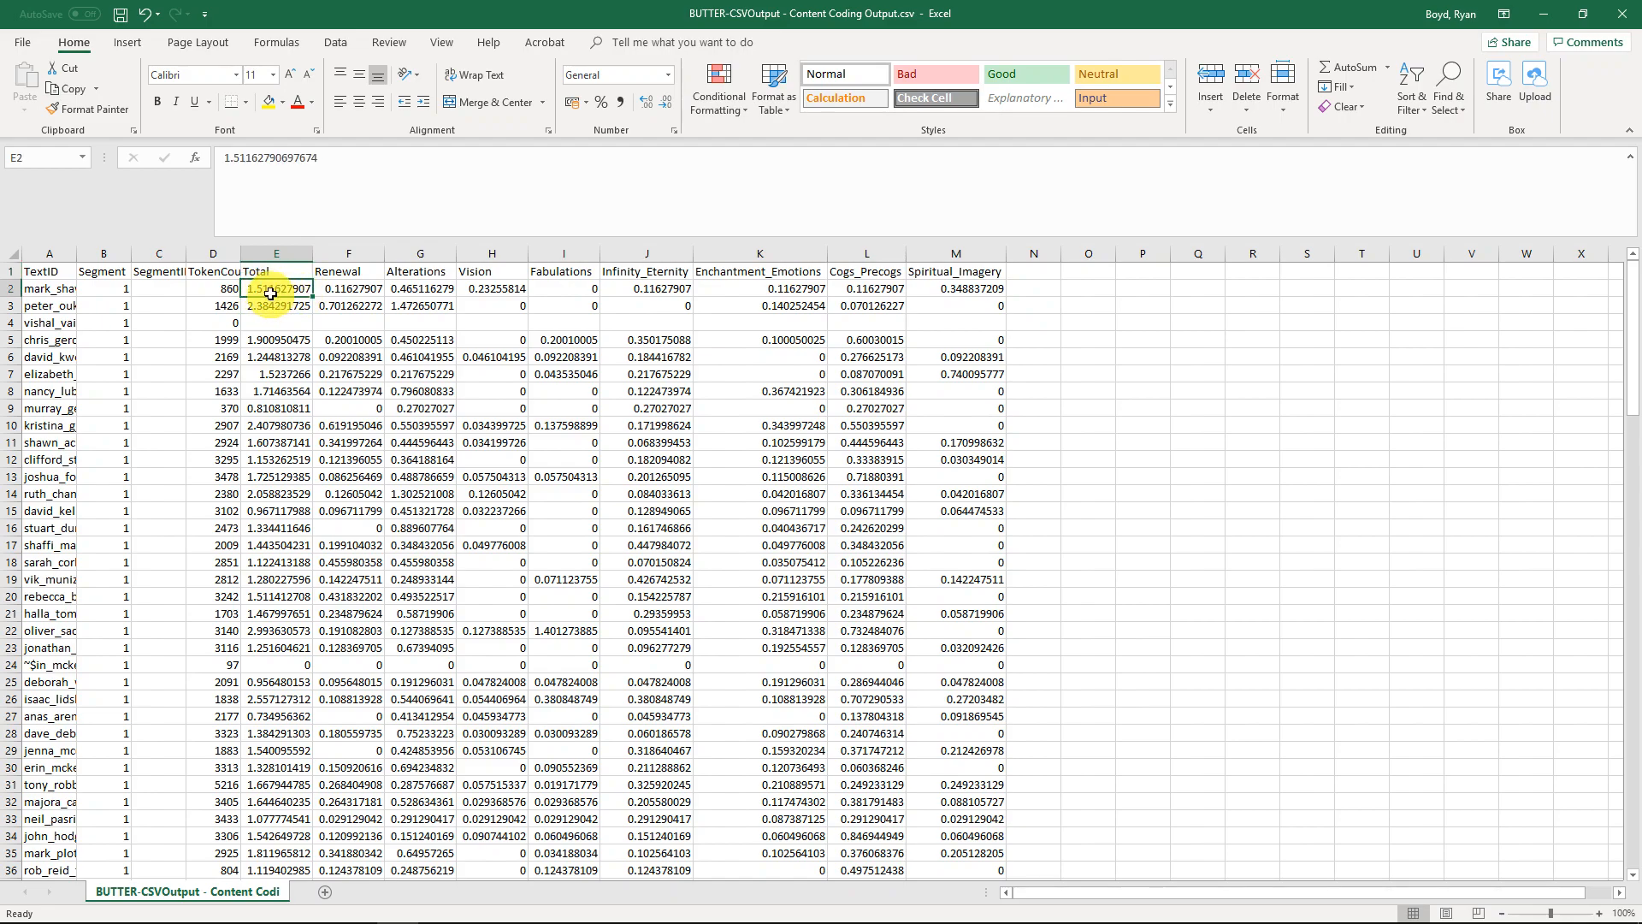
click(51, 290)
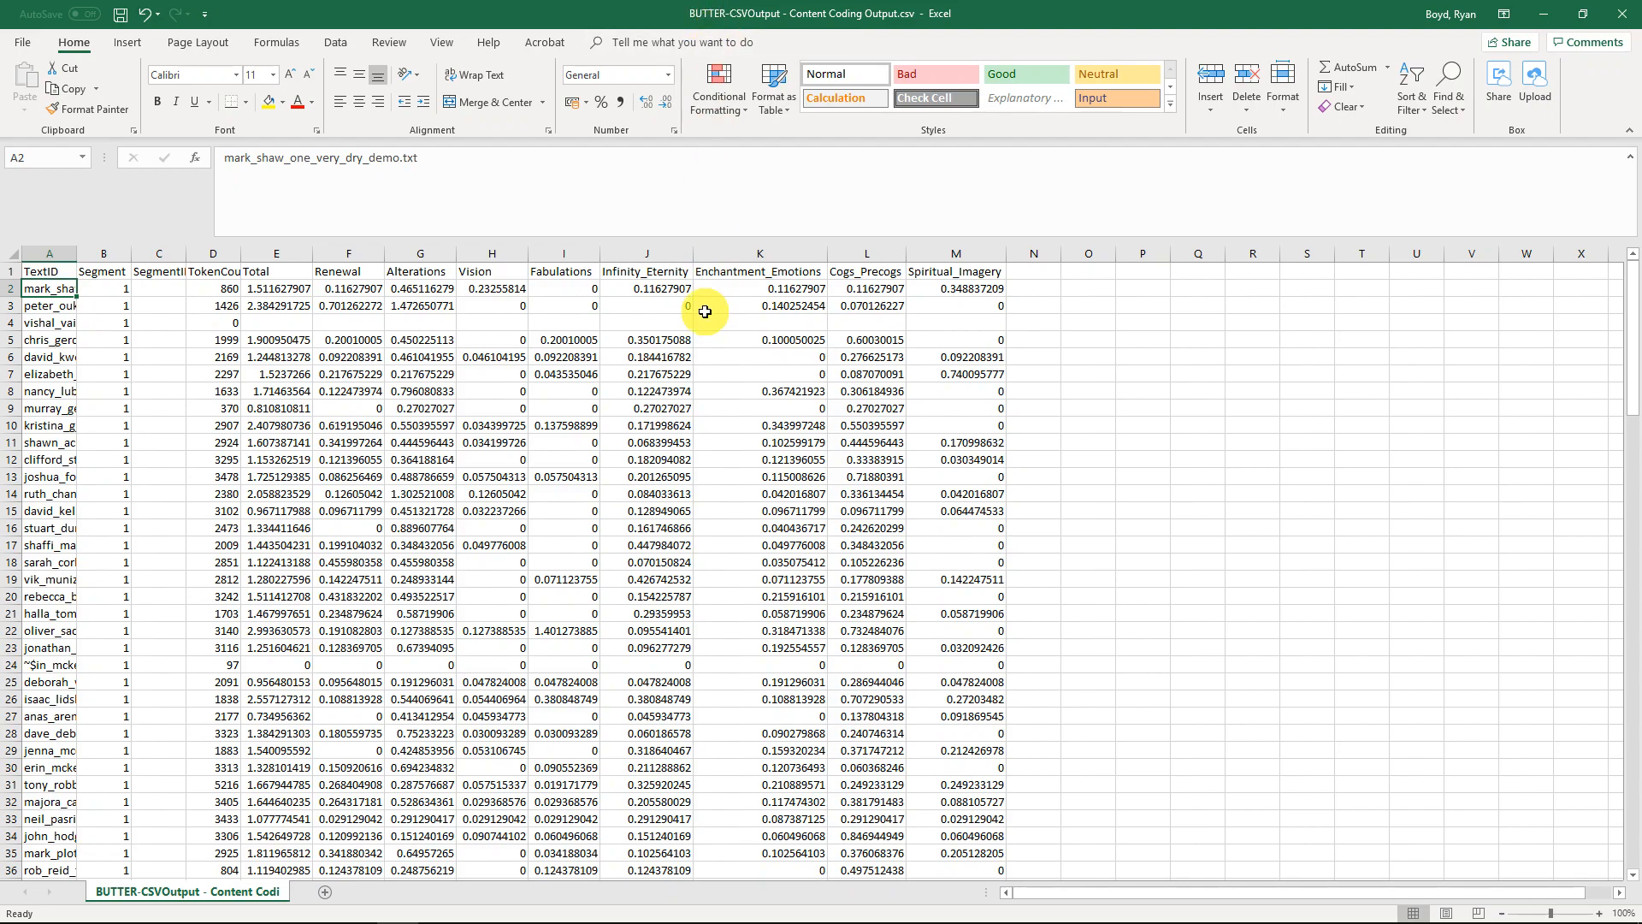
click(398, 289)
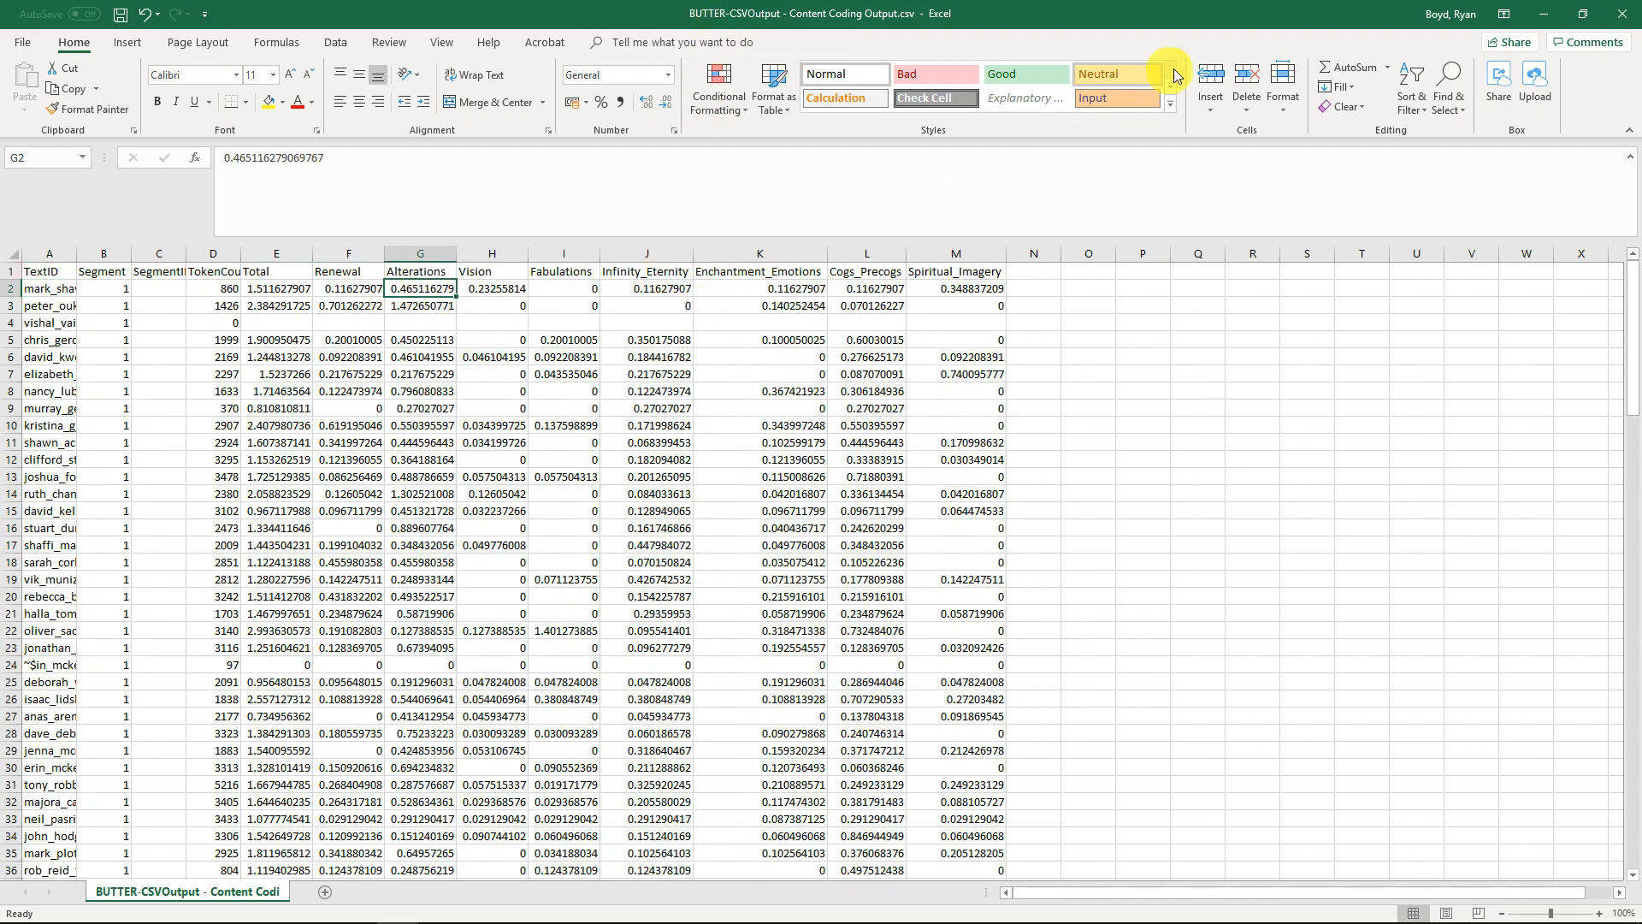
click(1612, 10)
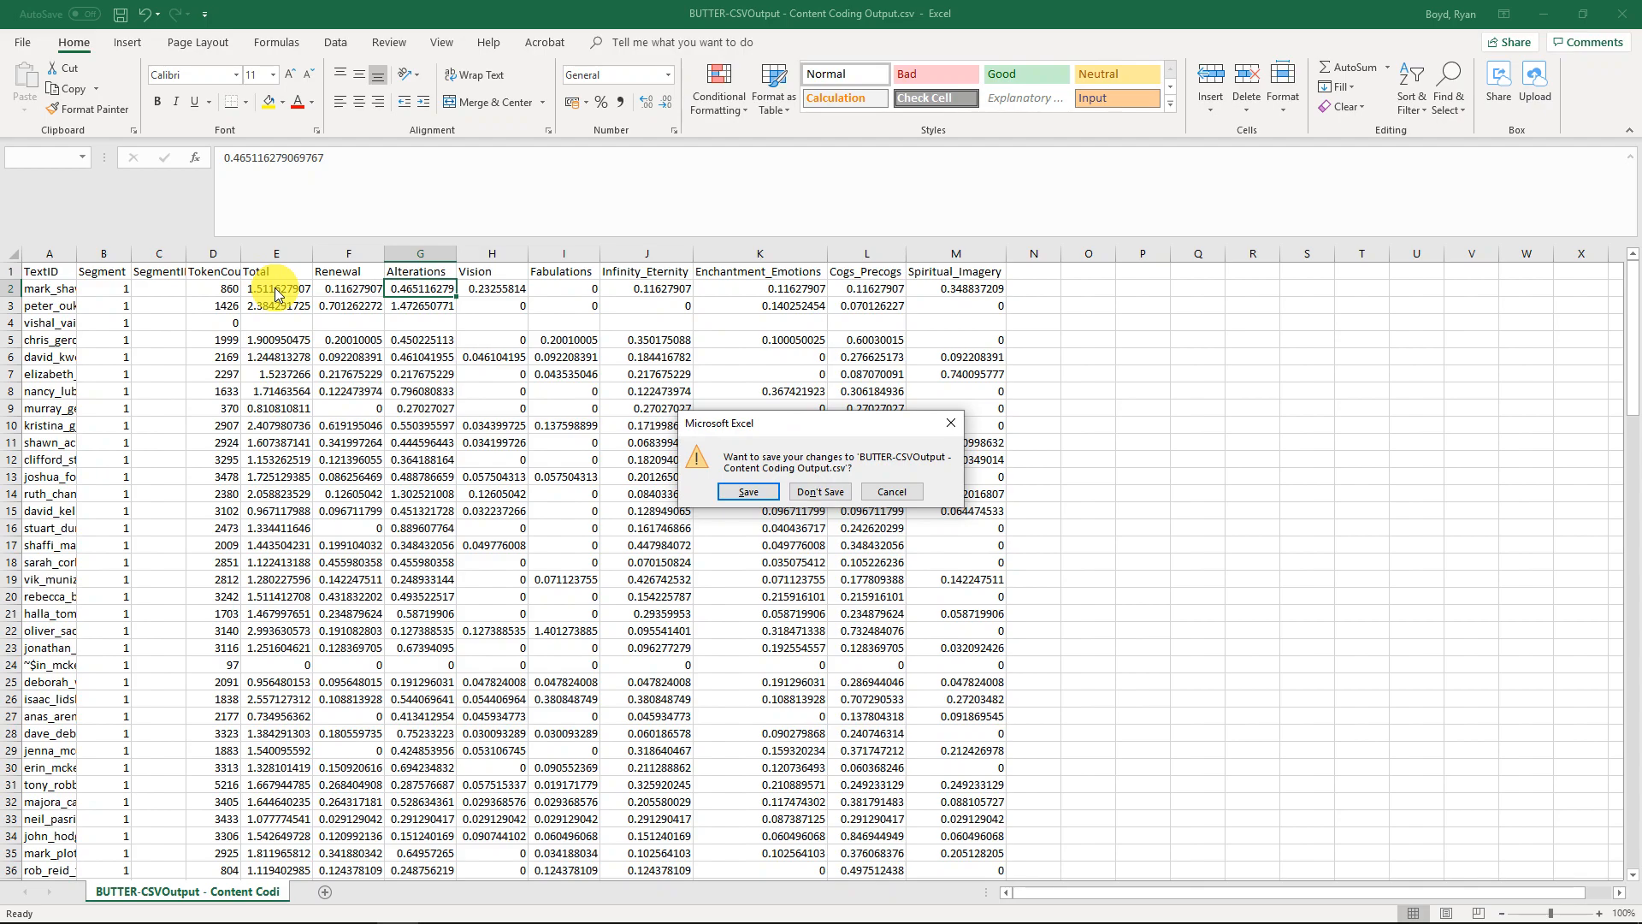
click(818, 488)
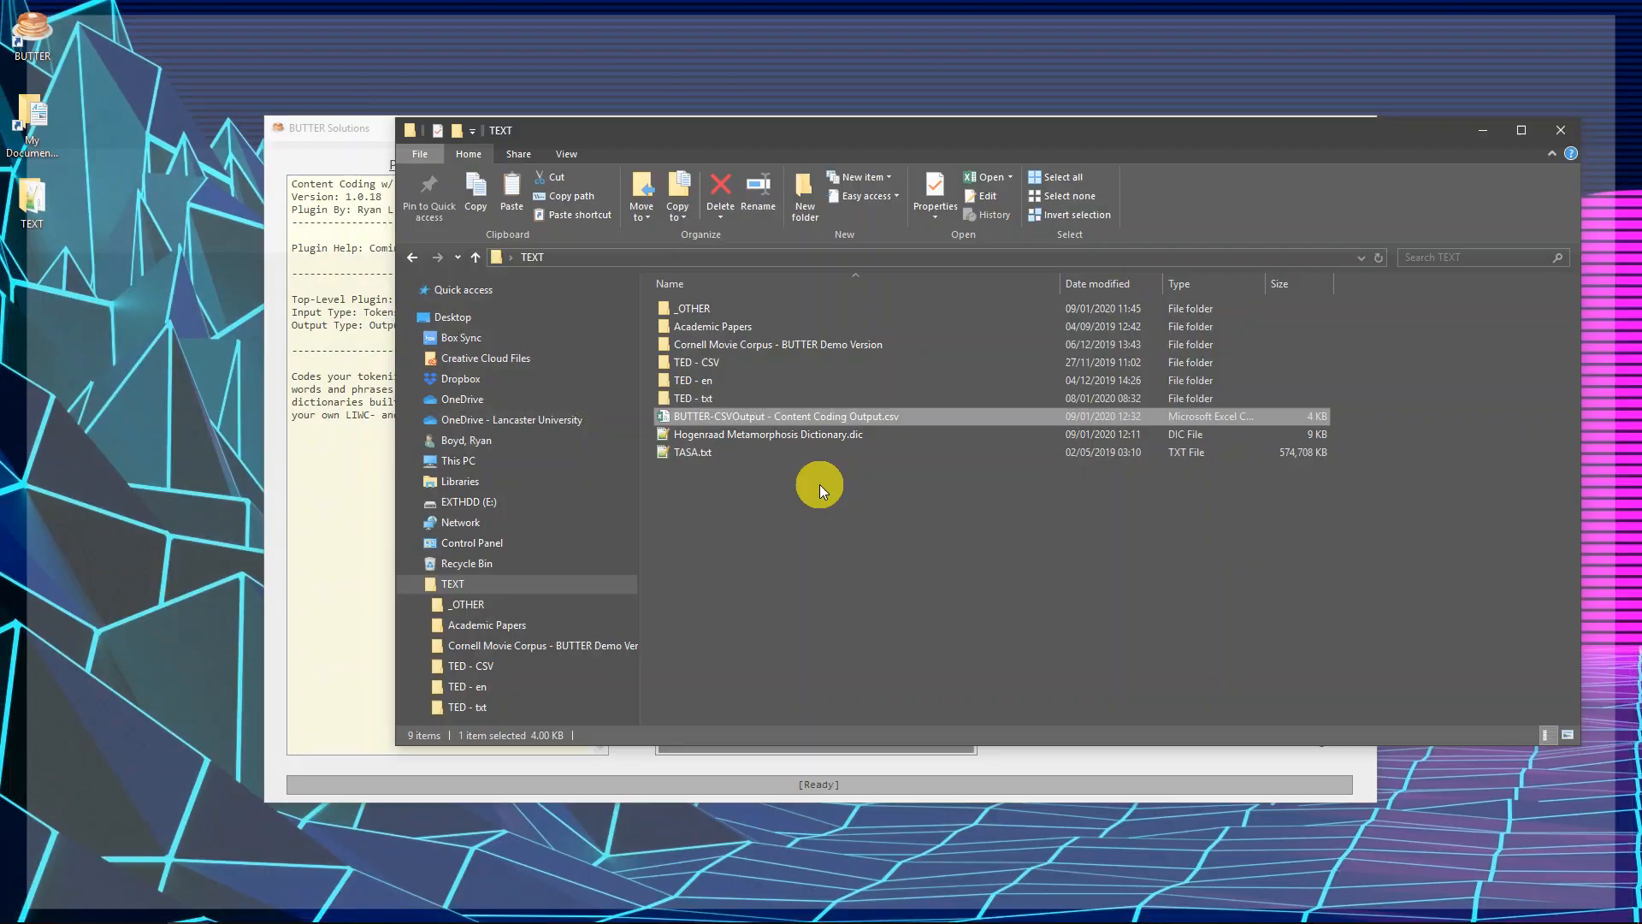
Step: Set the Content Coding w/ Dictionary plugin in BUTTER to provide output as raw category frequencies
click(356, 130)
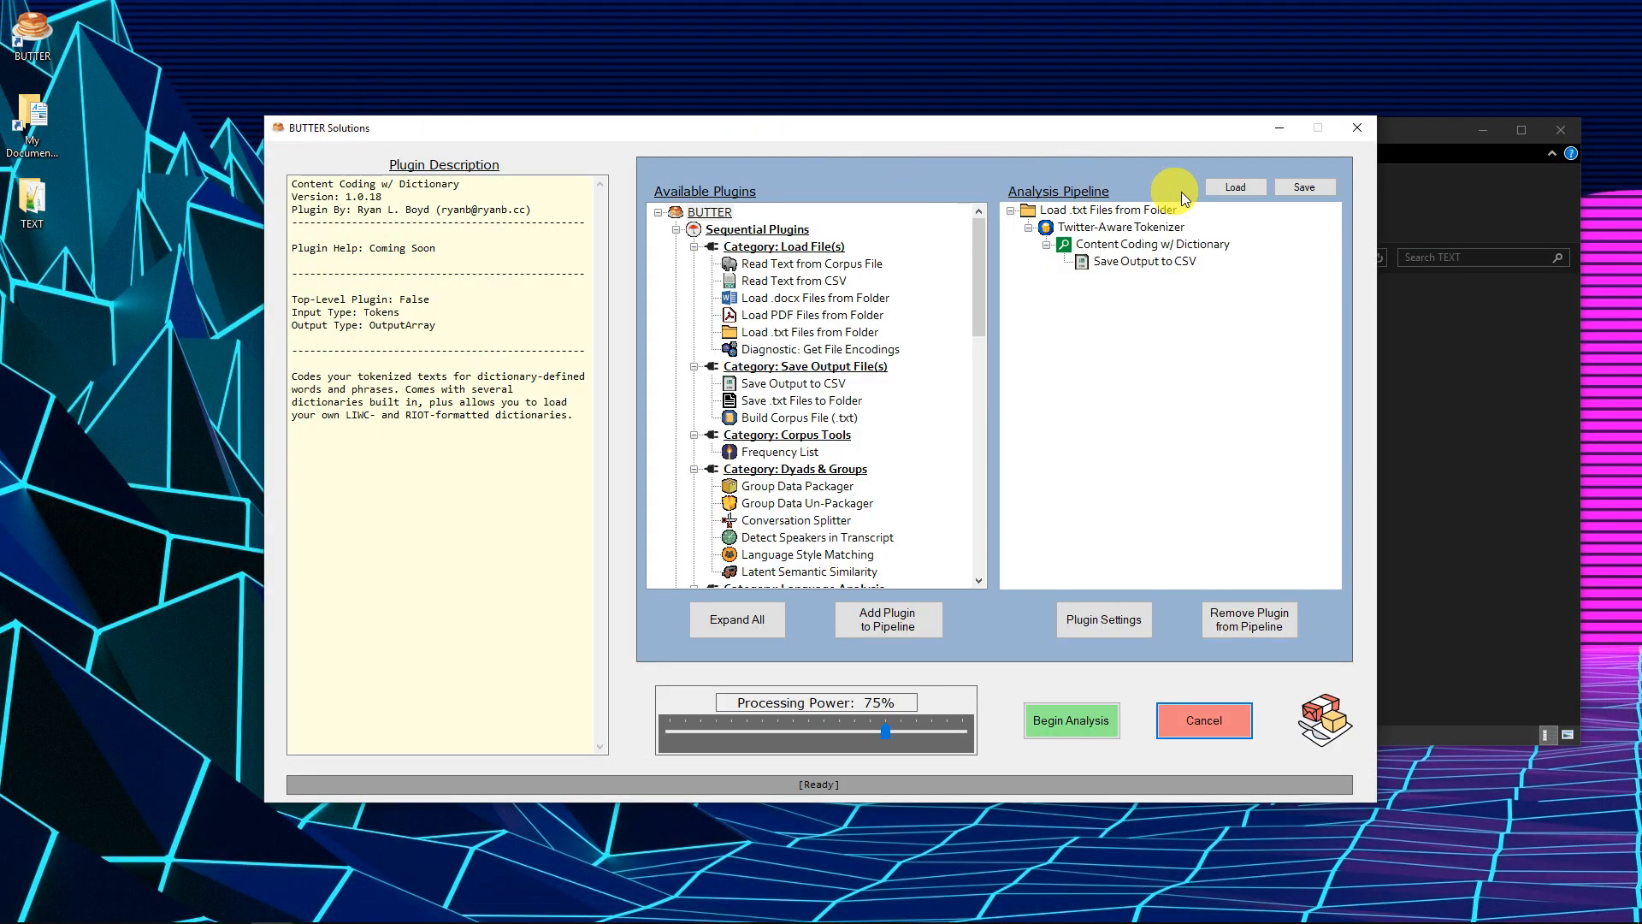
click(1104, 248)
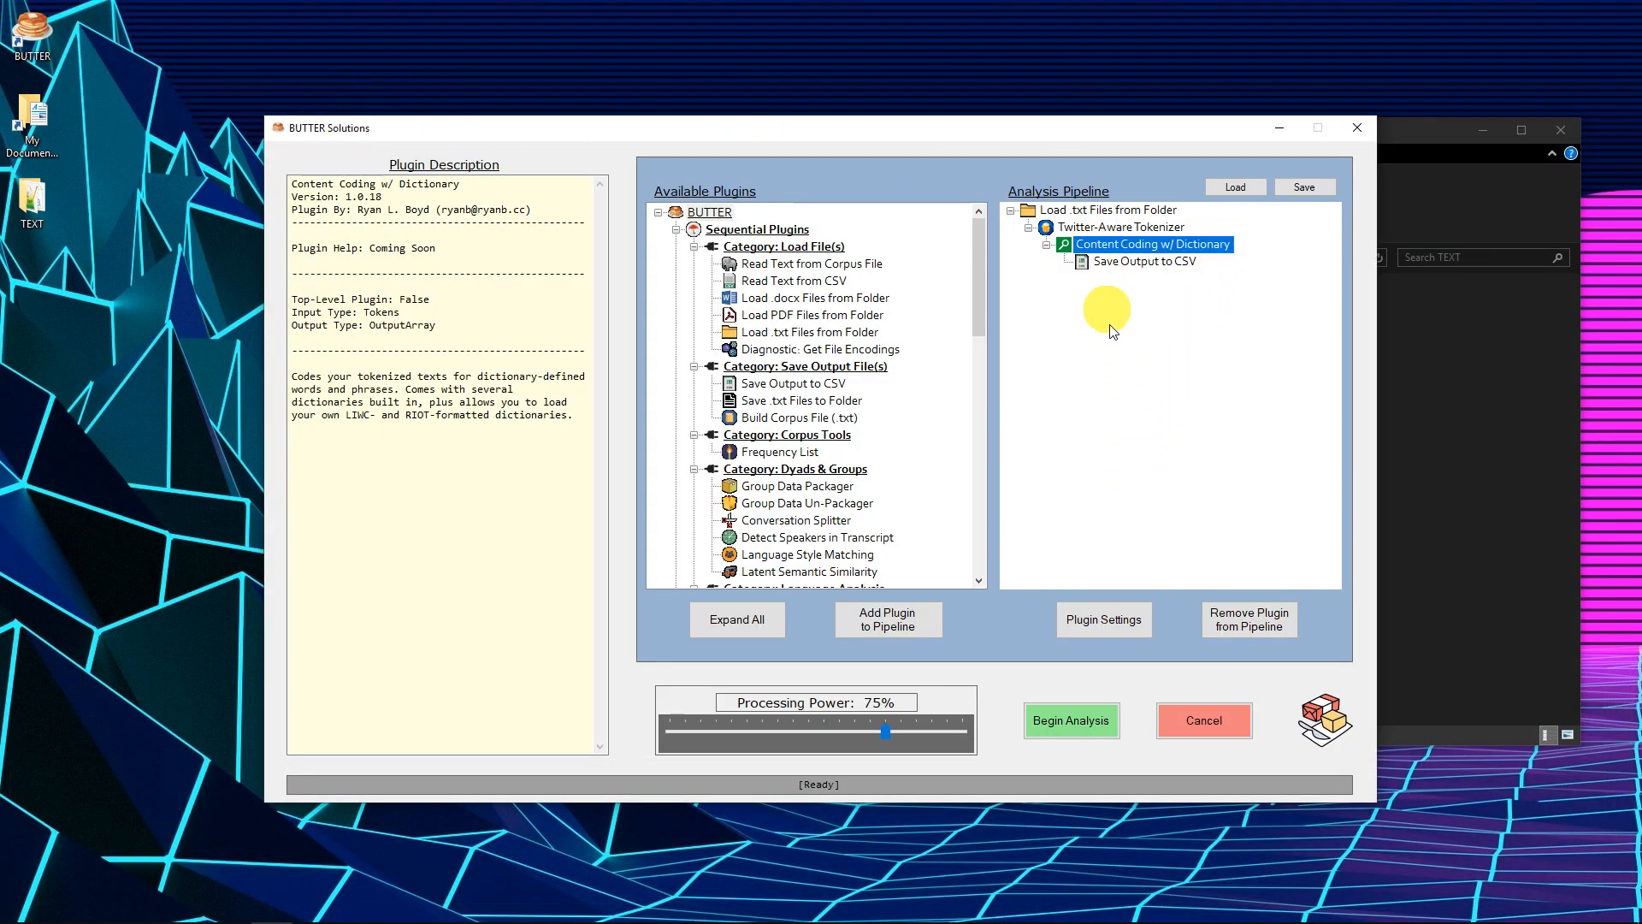
click(1095, 622)
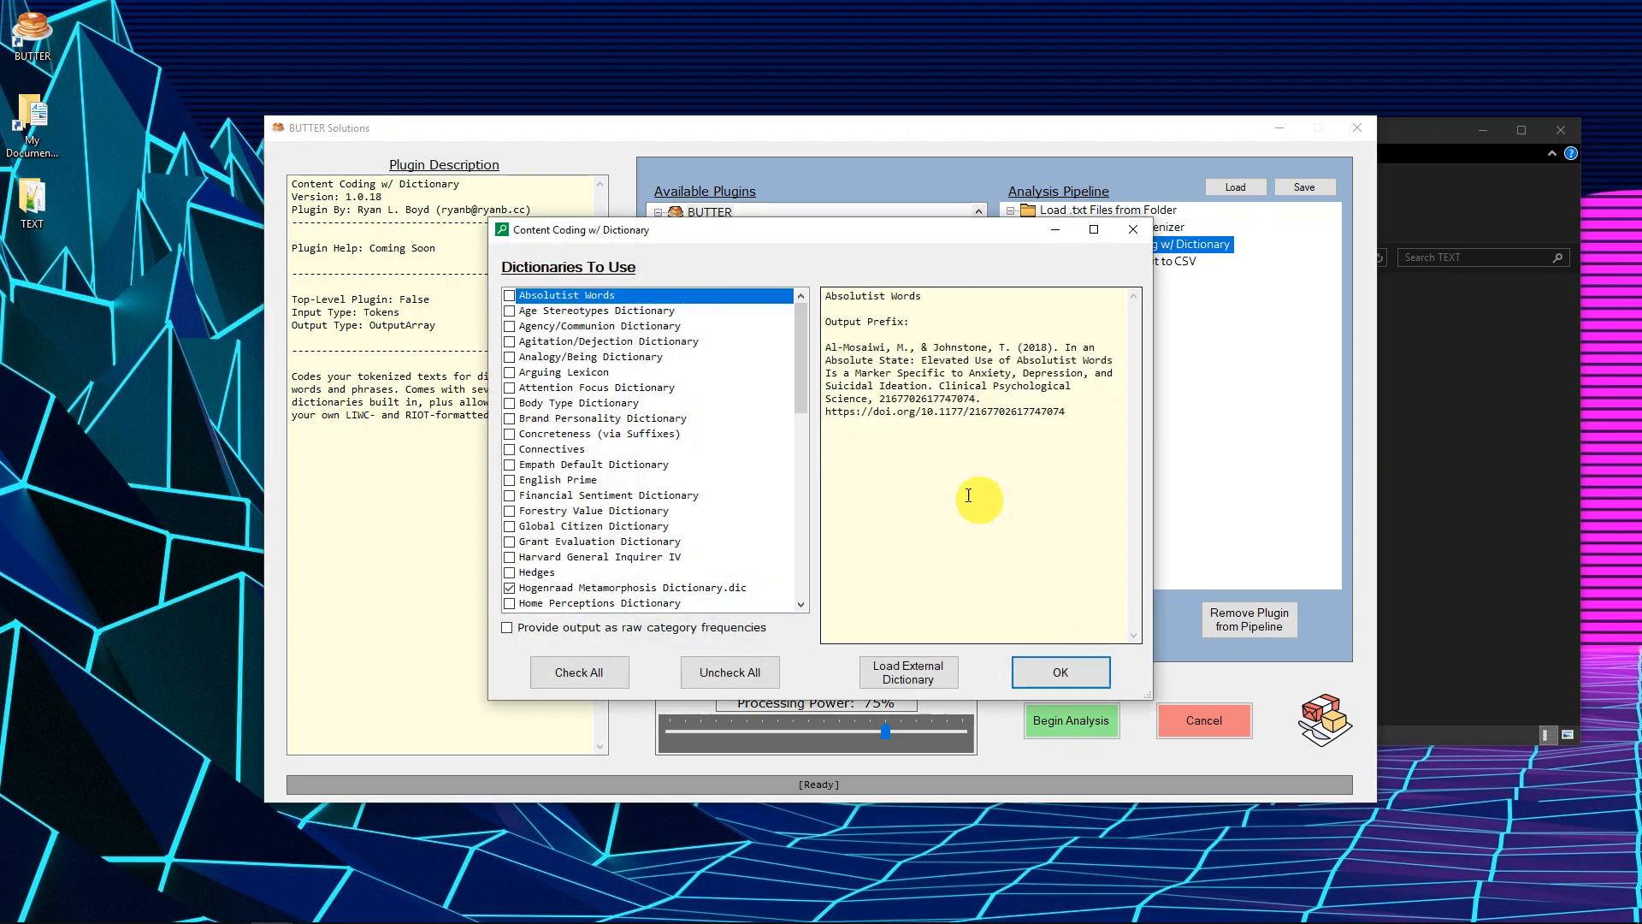
click(507, 627)
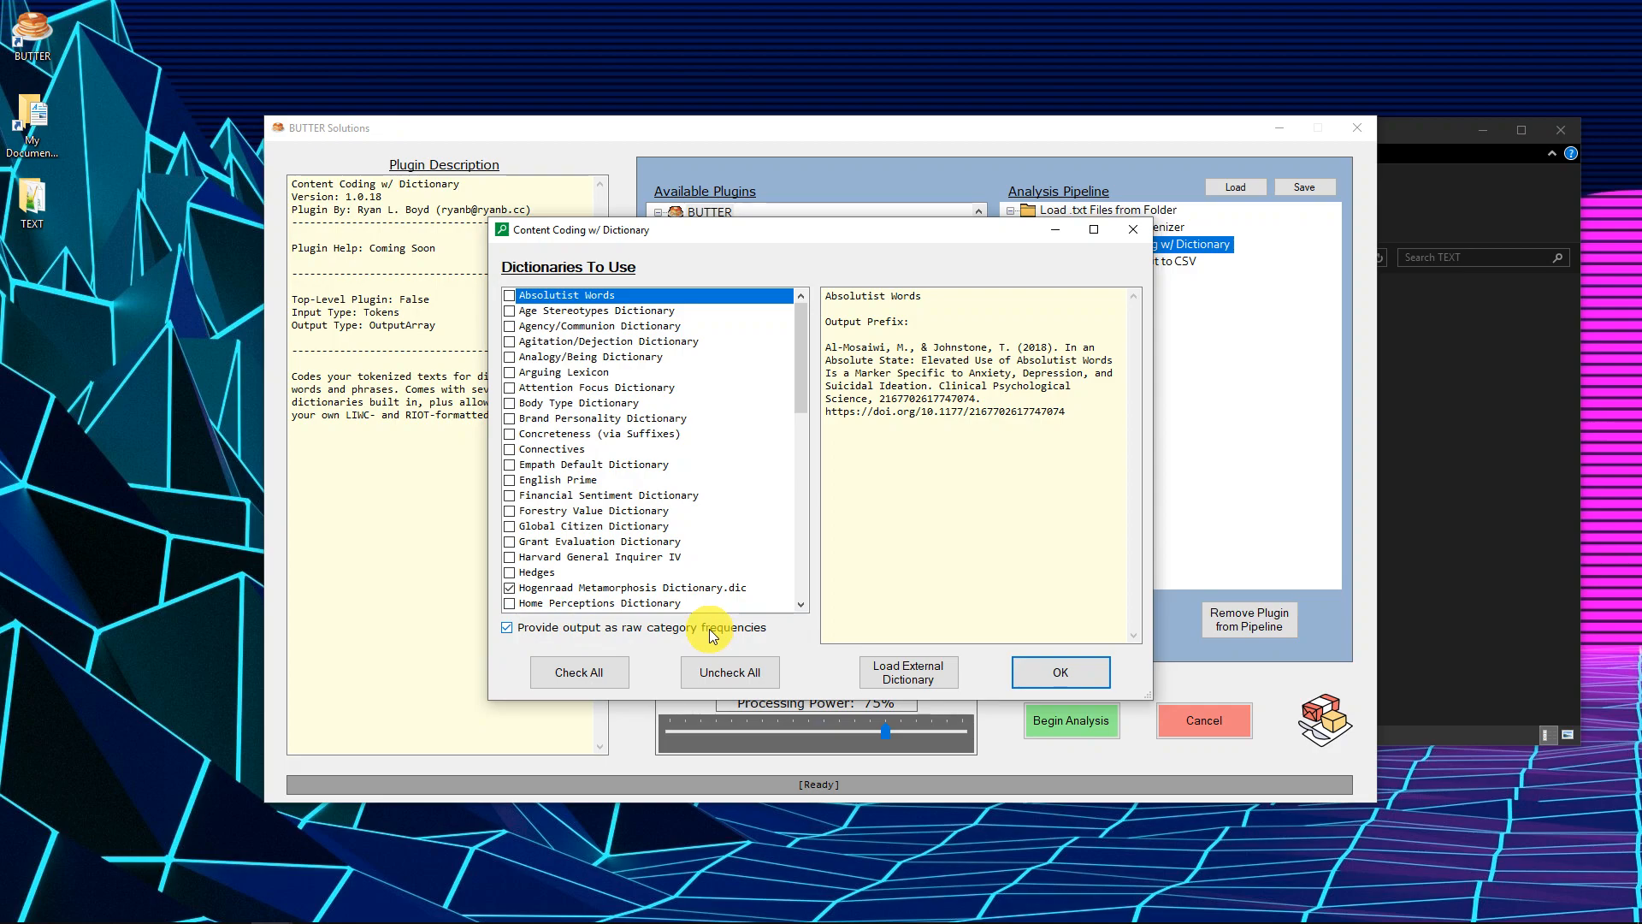
click(1036, 676)
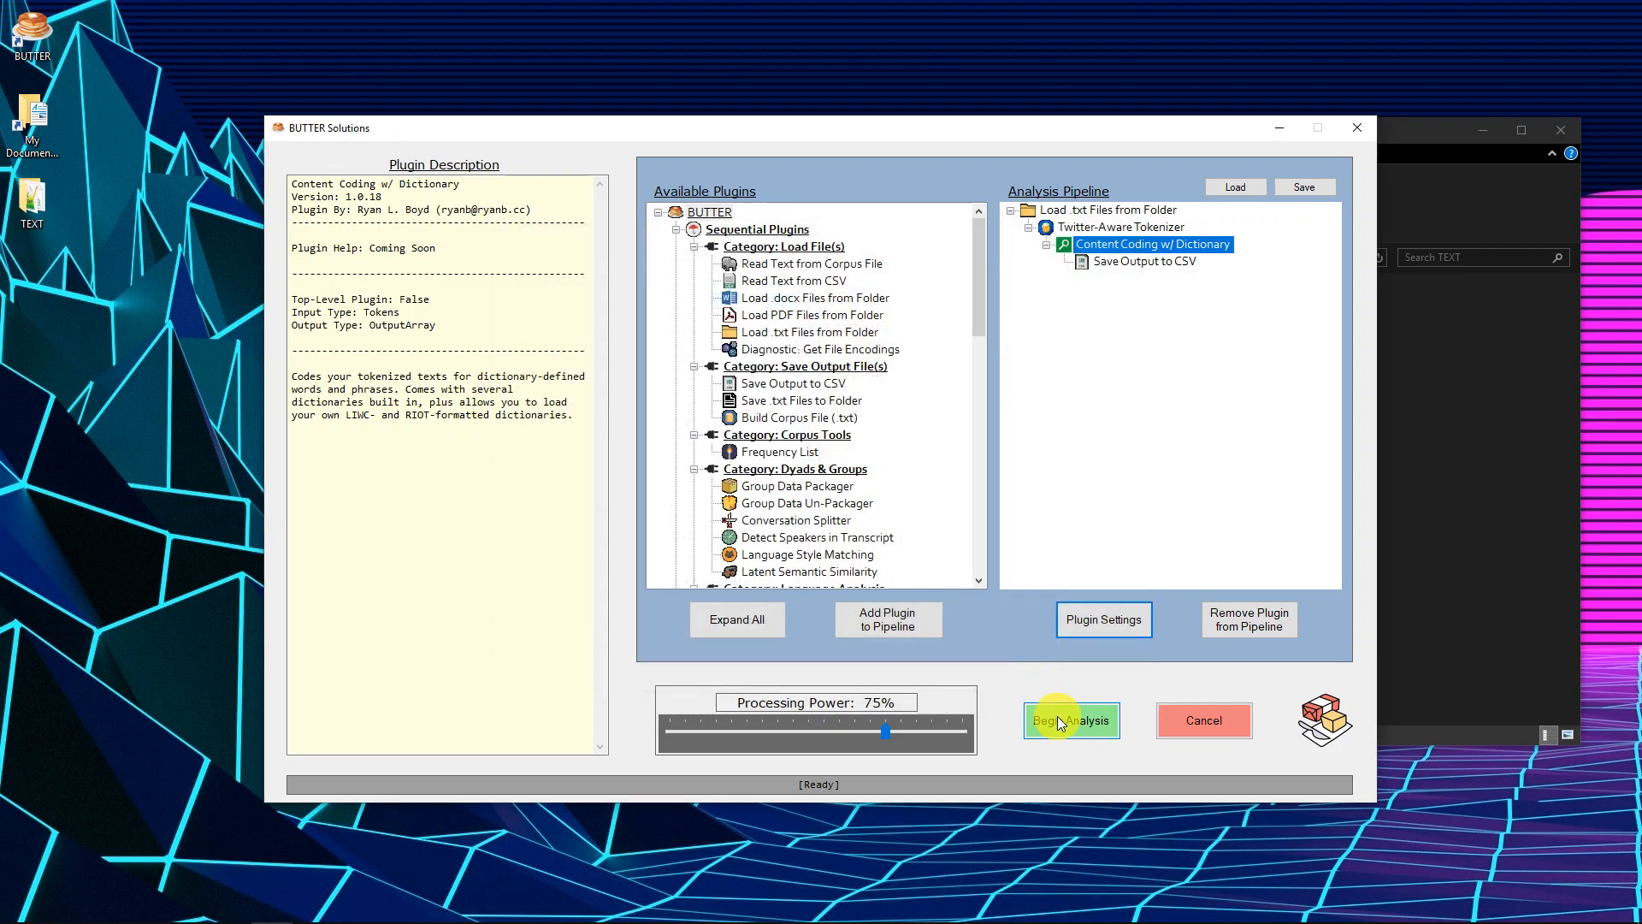
Step: Rerun the analysis pipeline, cancel it partway, bring up the TEXT folder, and dismiss the completion notice
click(1063, 726)
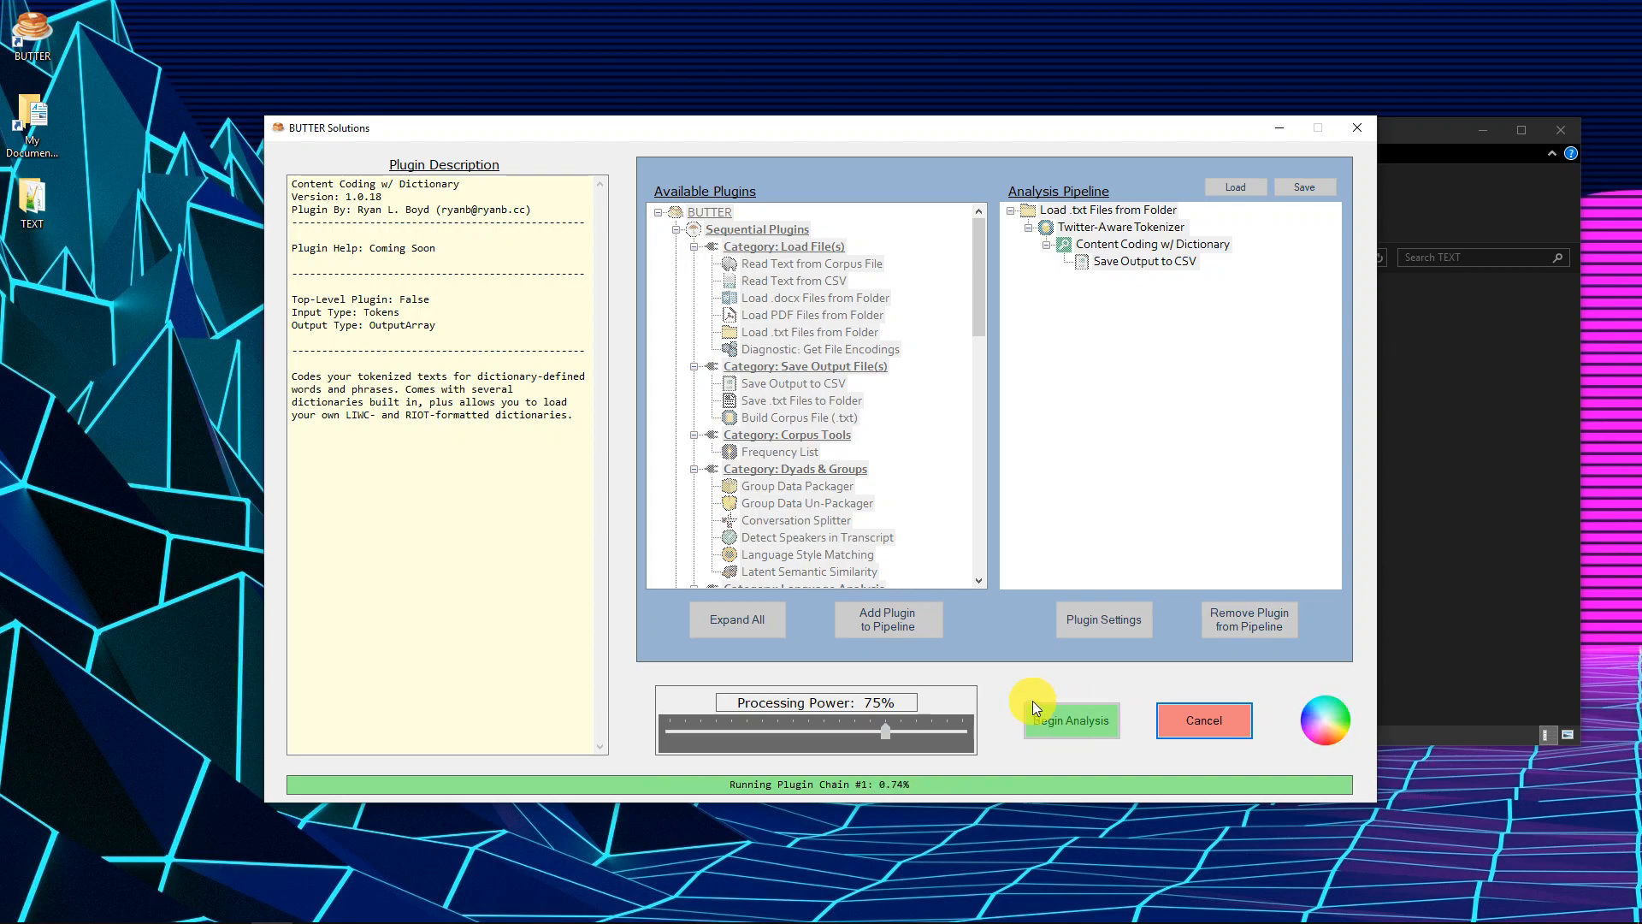
click(1185, 727)
click(1526, 500)
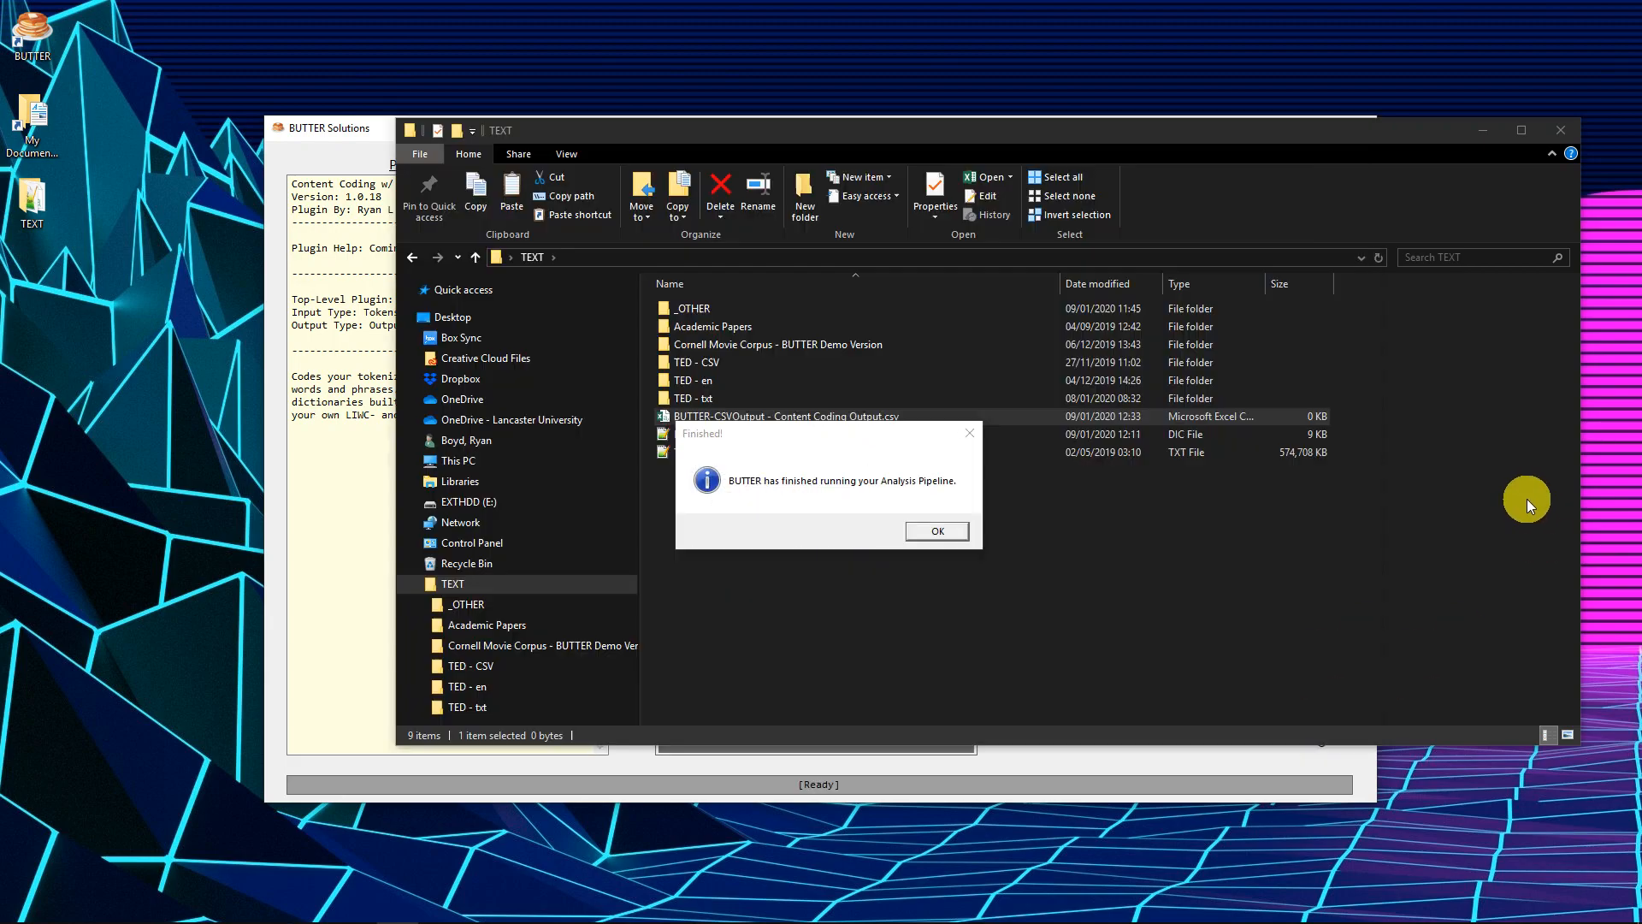
click(937, 525)
Step: Open "BUTTER-CSVOutput - Content Coding Output.csv" in Excel and examine the TokenCount, Total, and raw category frequencies for individual texts
double_click(792, 417)
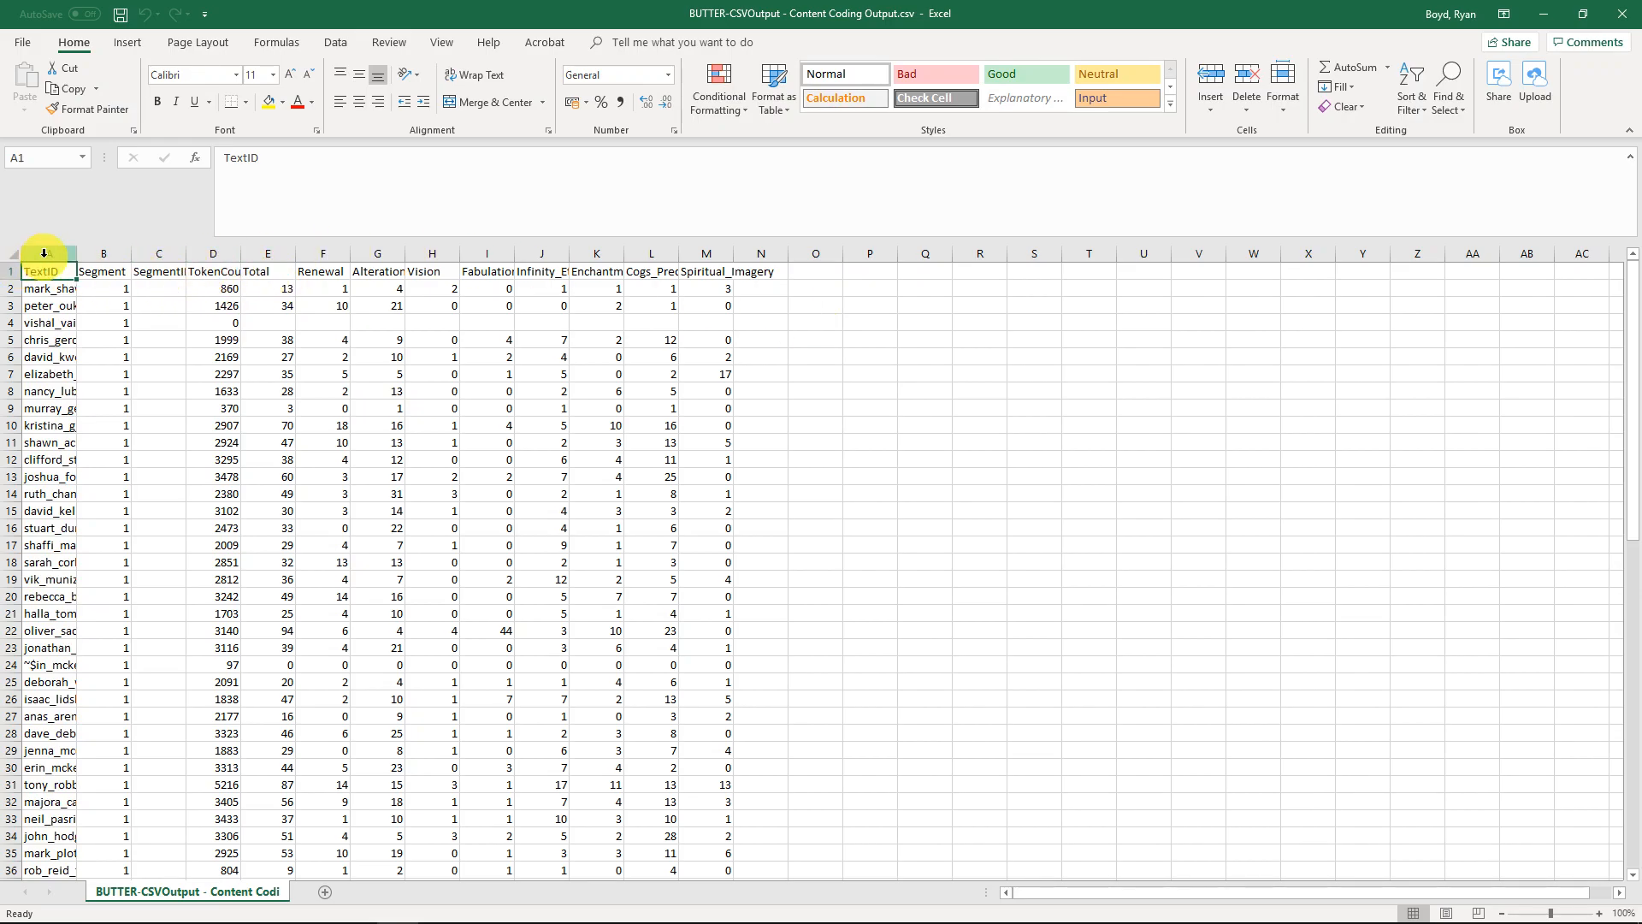
click(276, 289)
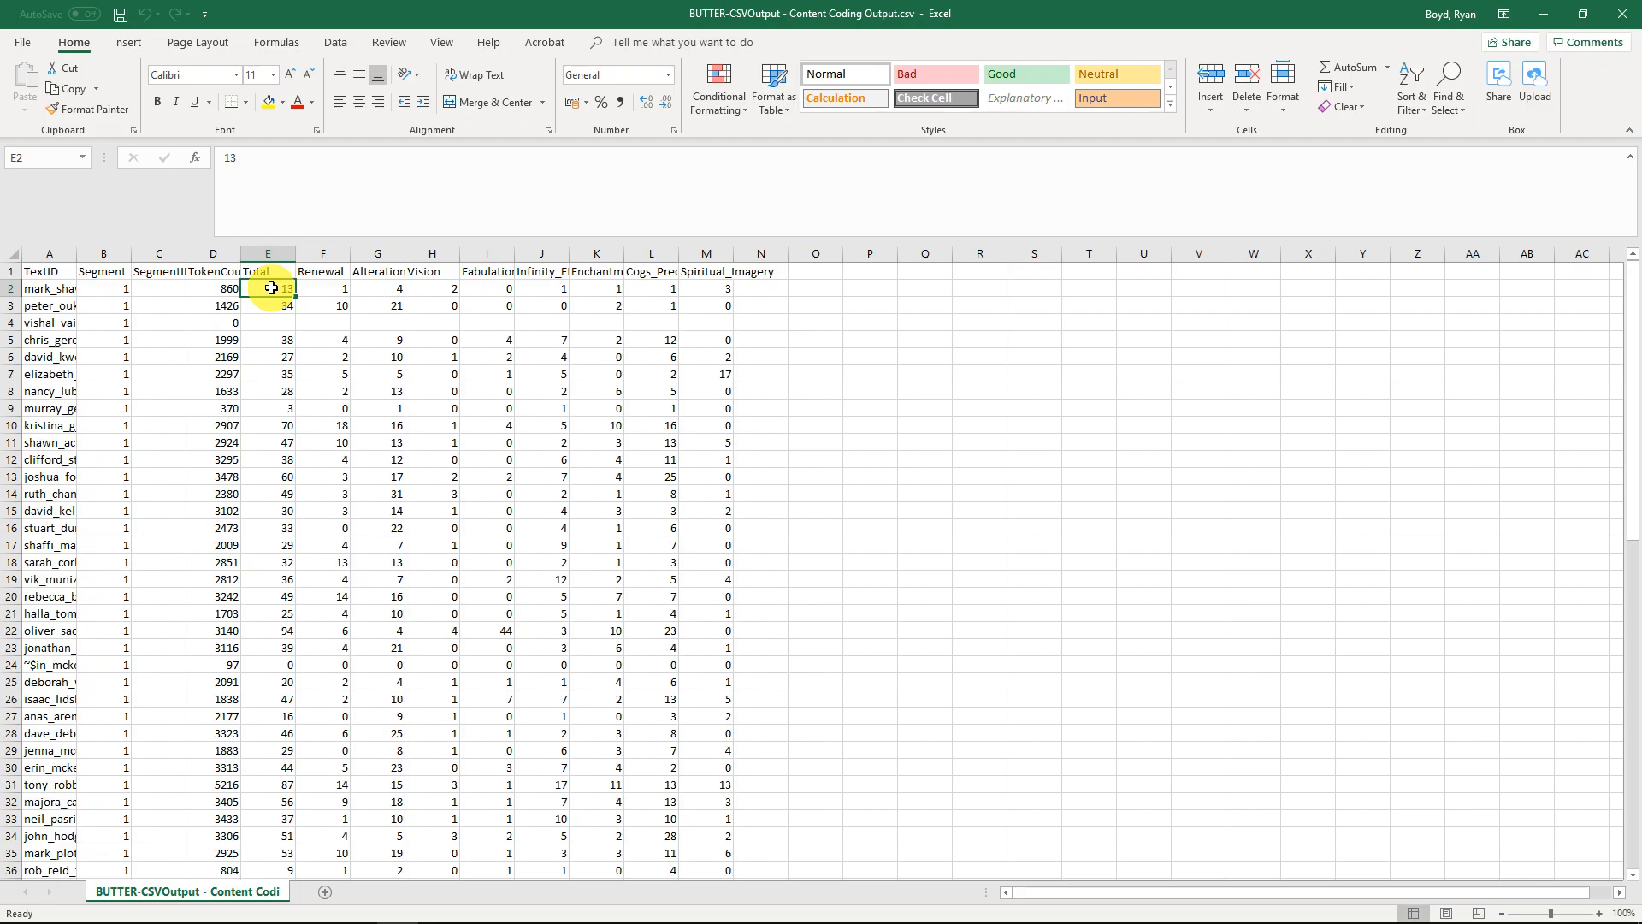
click(210, 252)
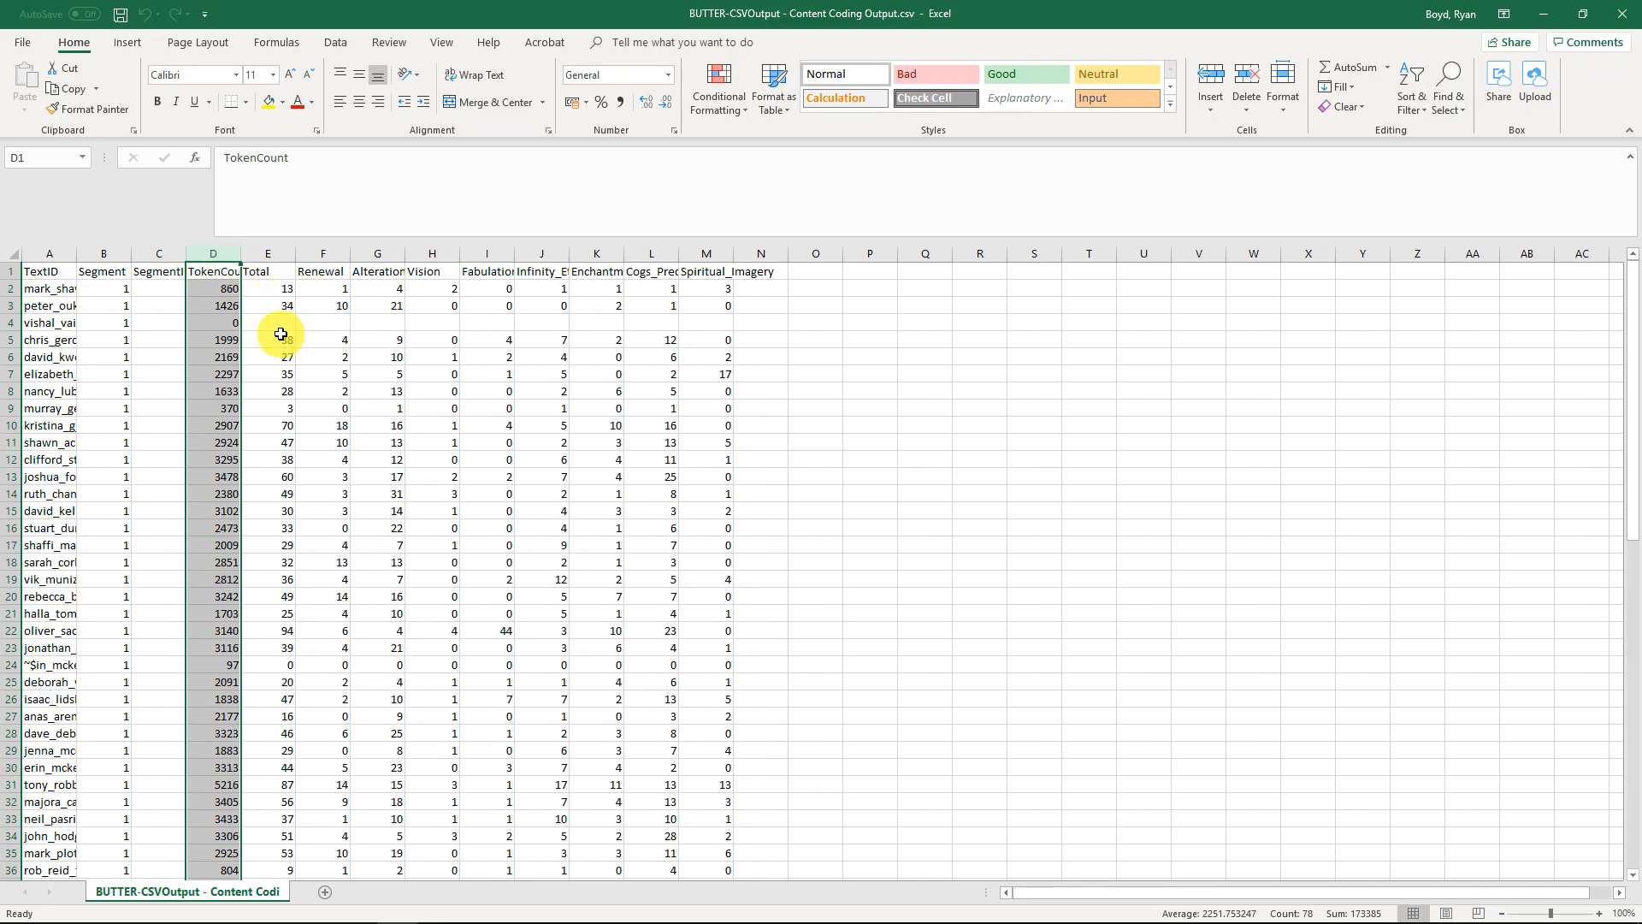
drag(285, 340, 699, 345)
click(713, 340)
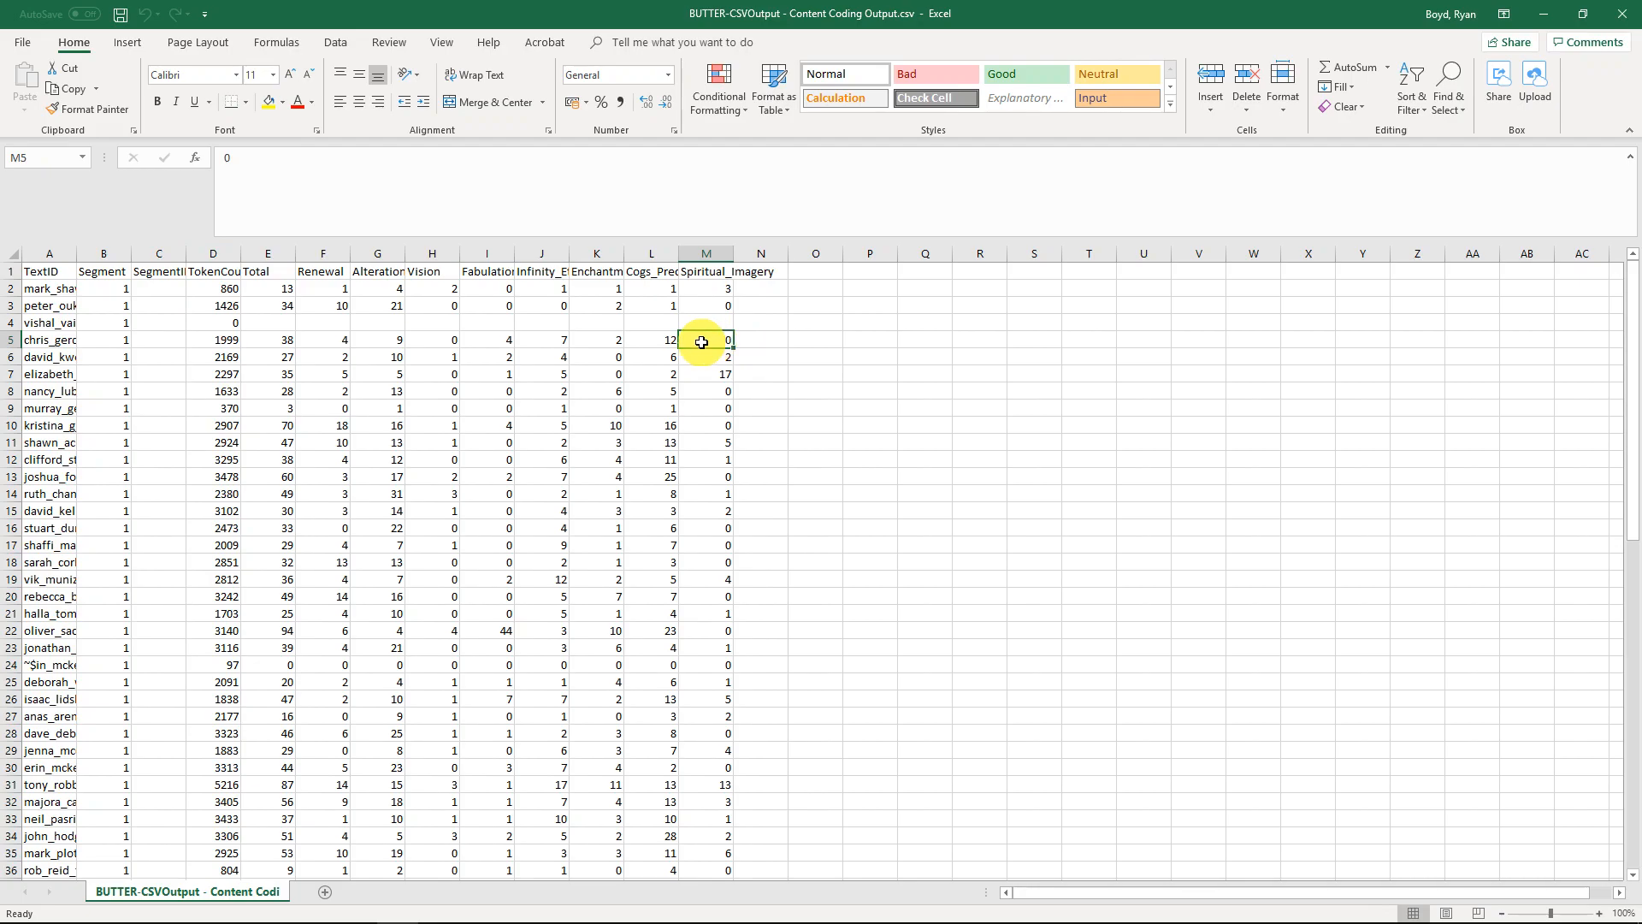
drag(283, 288, 706, 288)
click(257, 288)
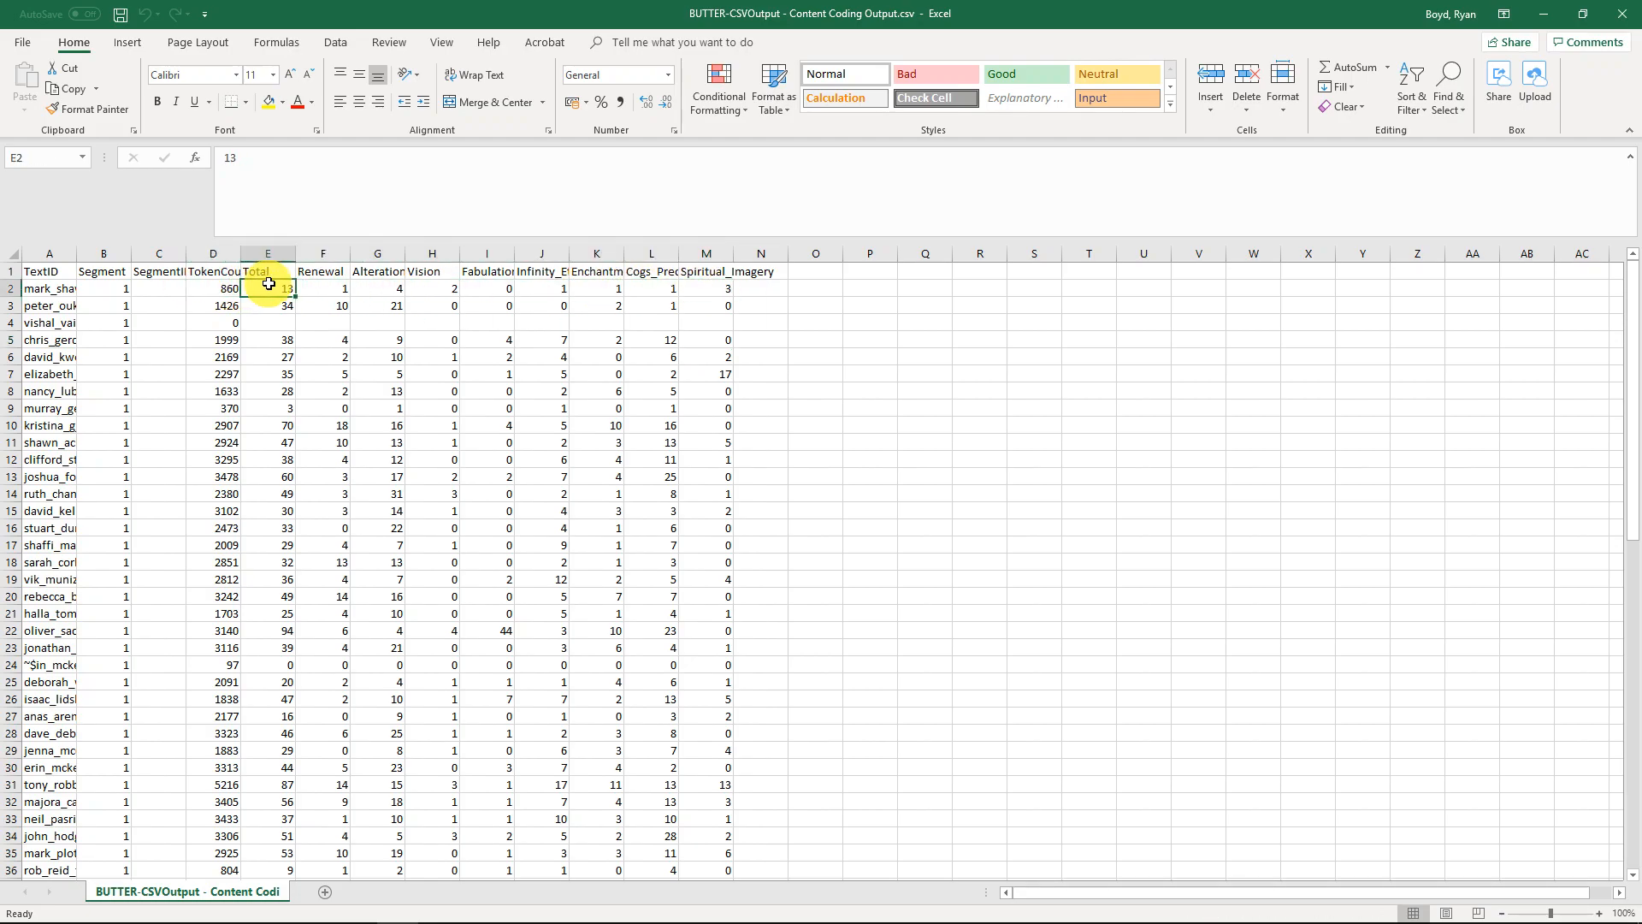
drag(278, 288, 705, 288)
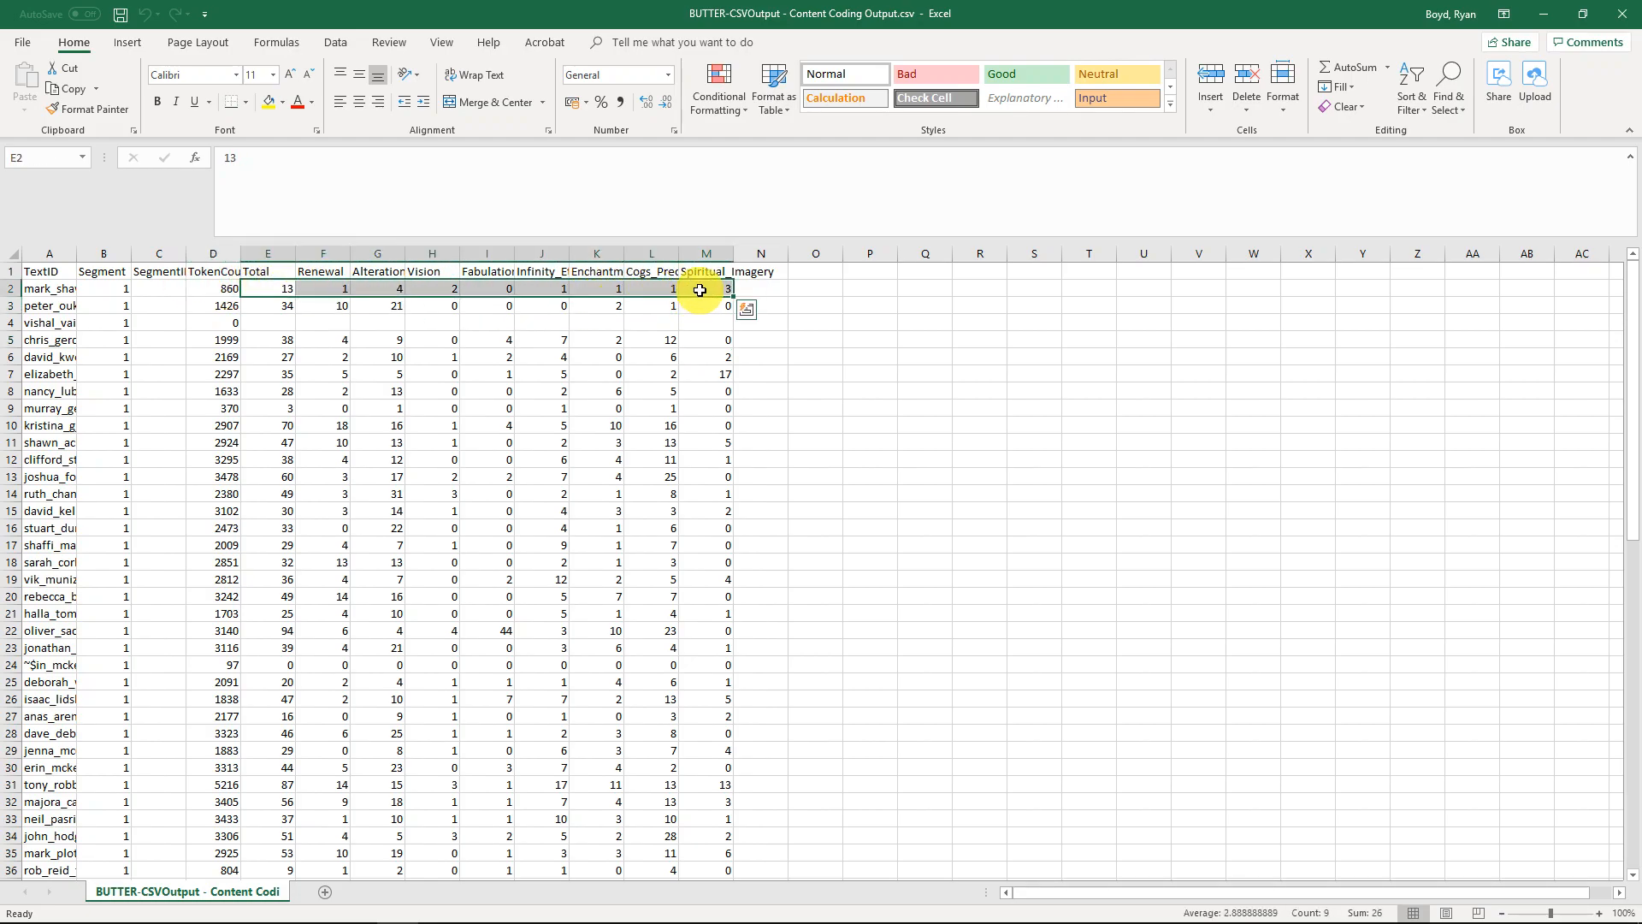
Step: Move the Excel and TEXT folder windows aside and select Content Coding w/ Dictionary in BUTTER's analysis pipeline
drag(967, 9, 1641, 248)
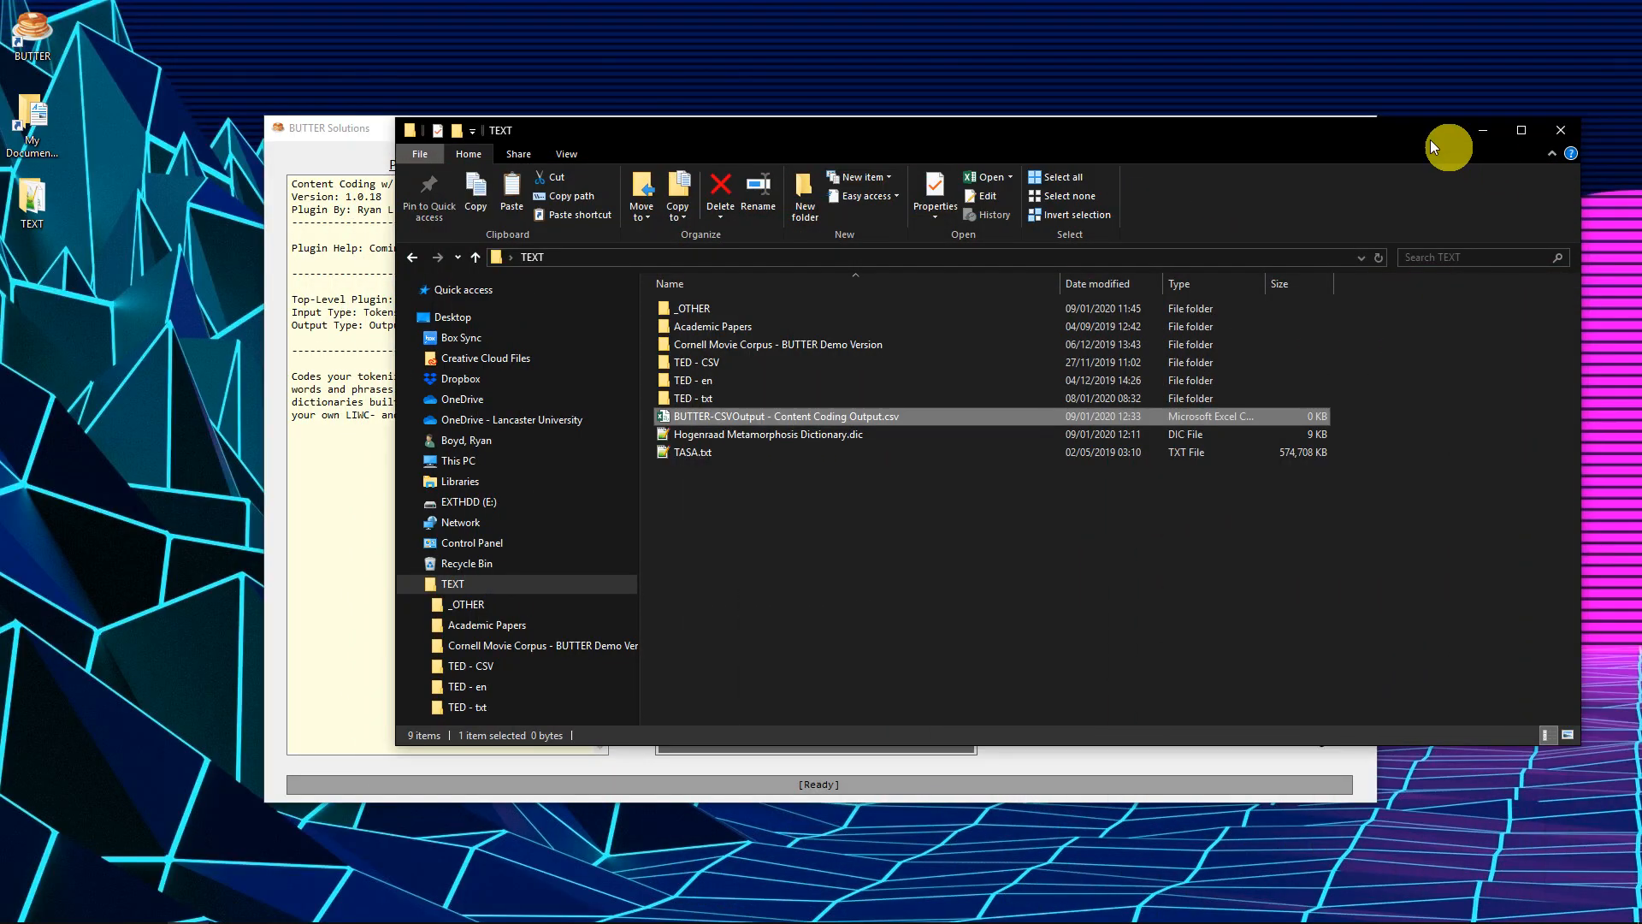
drag(592, 135, 1641, 146)
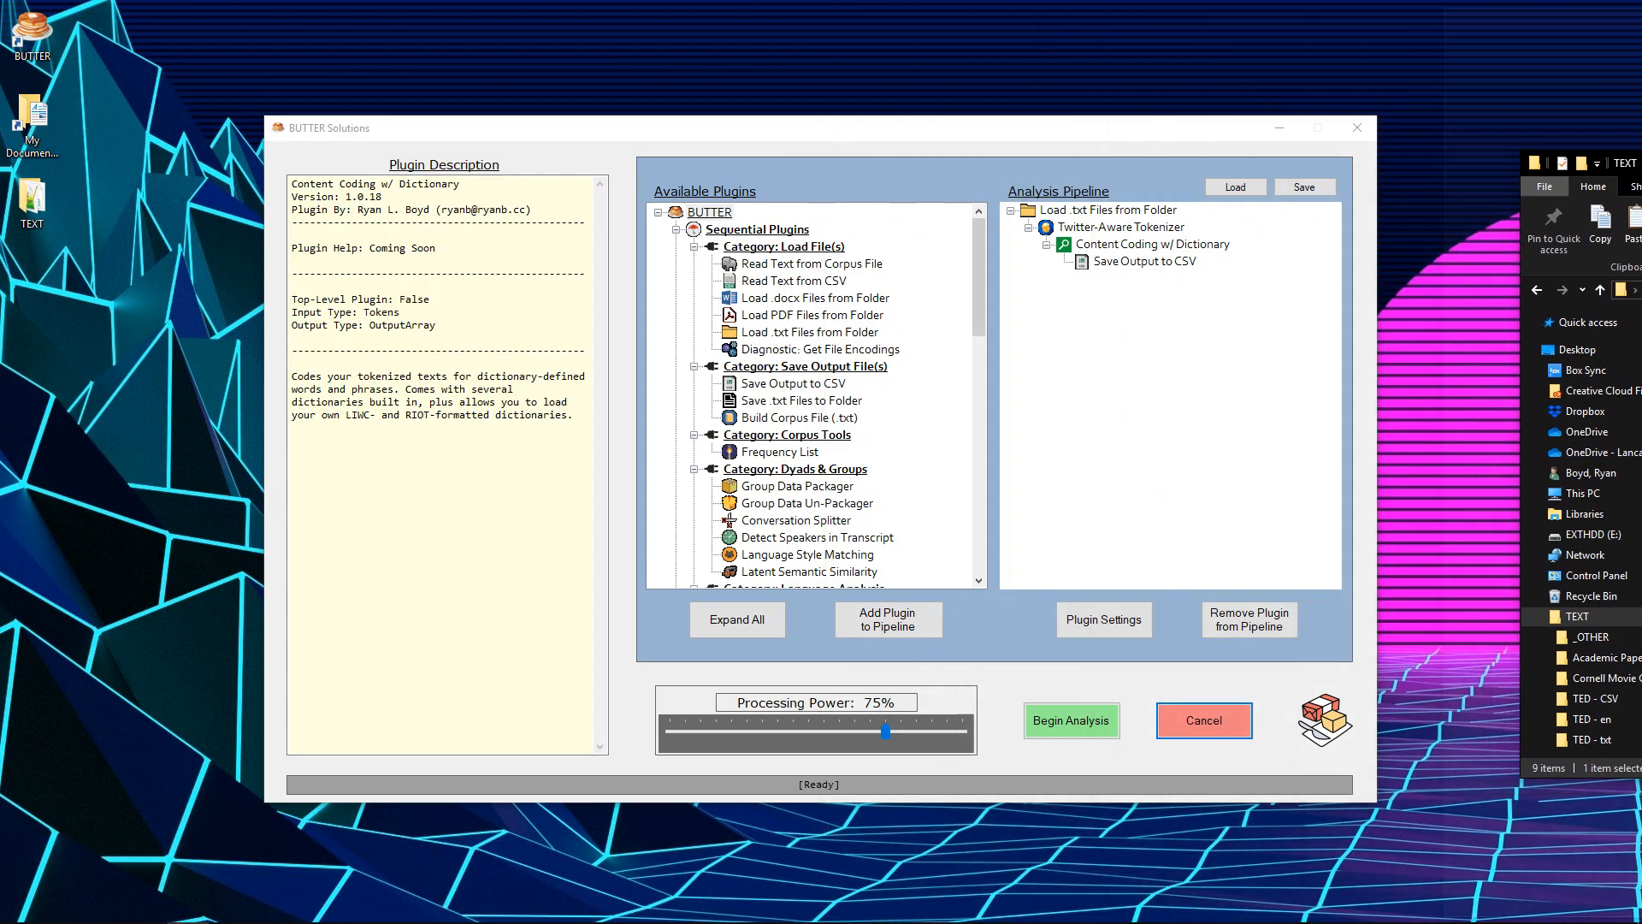
click(1116, 243)
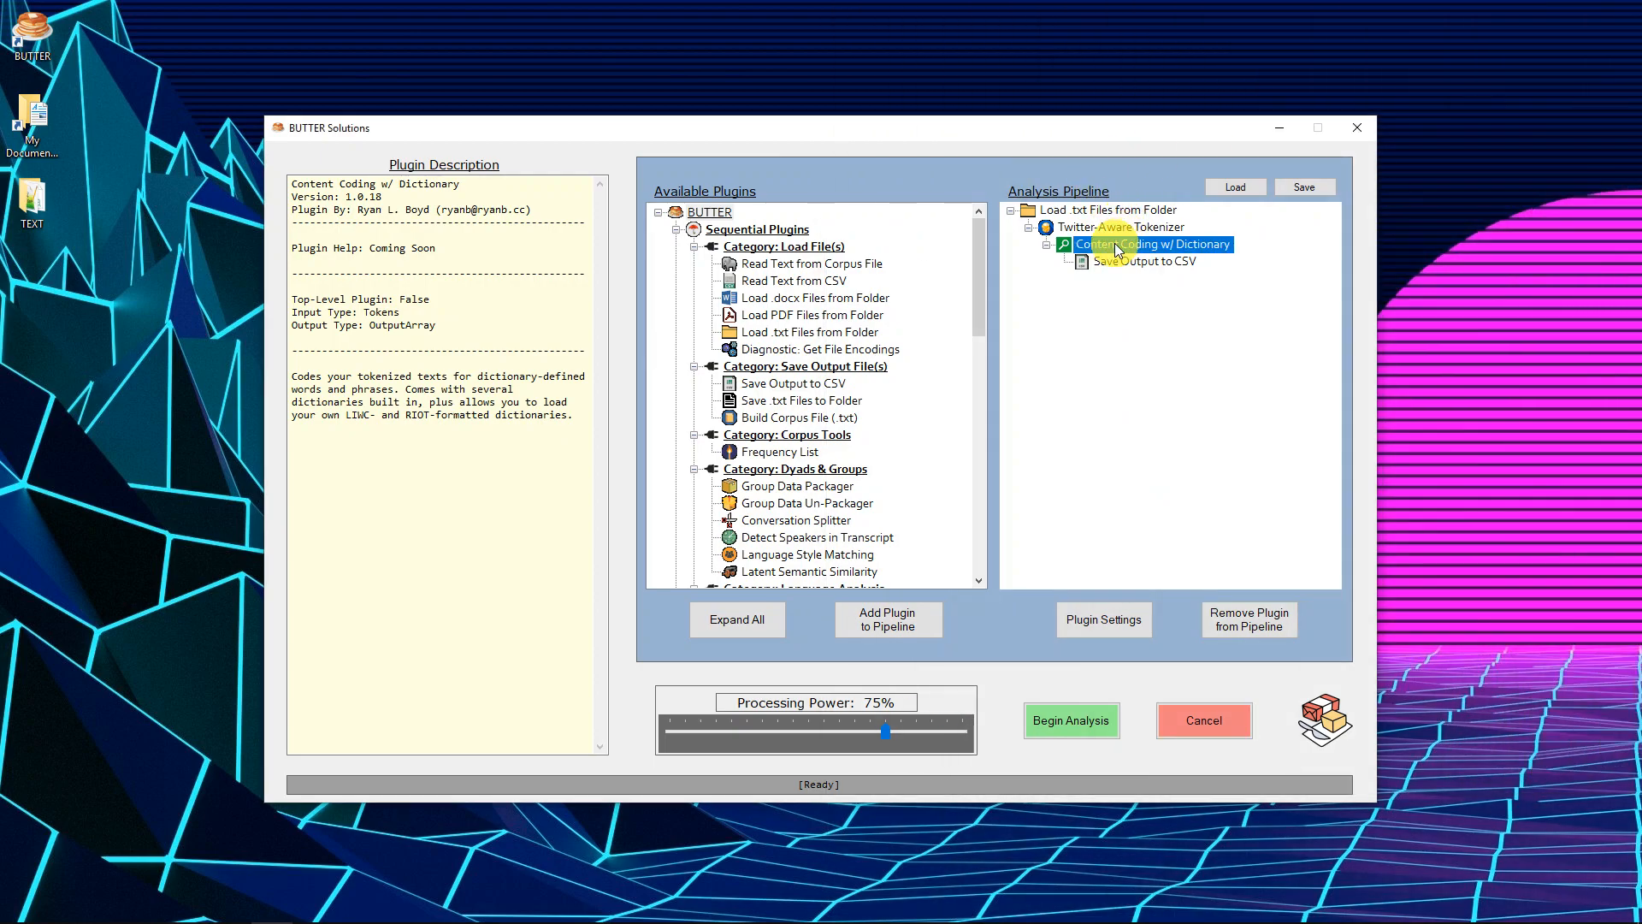